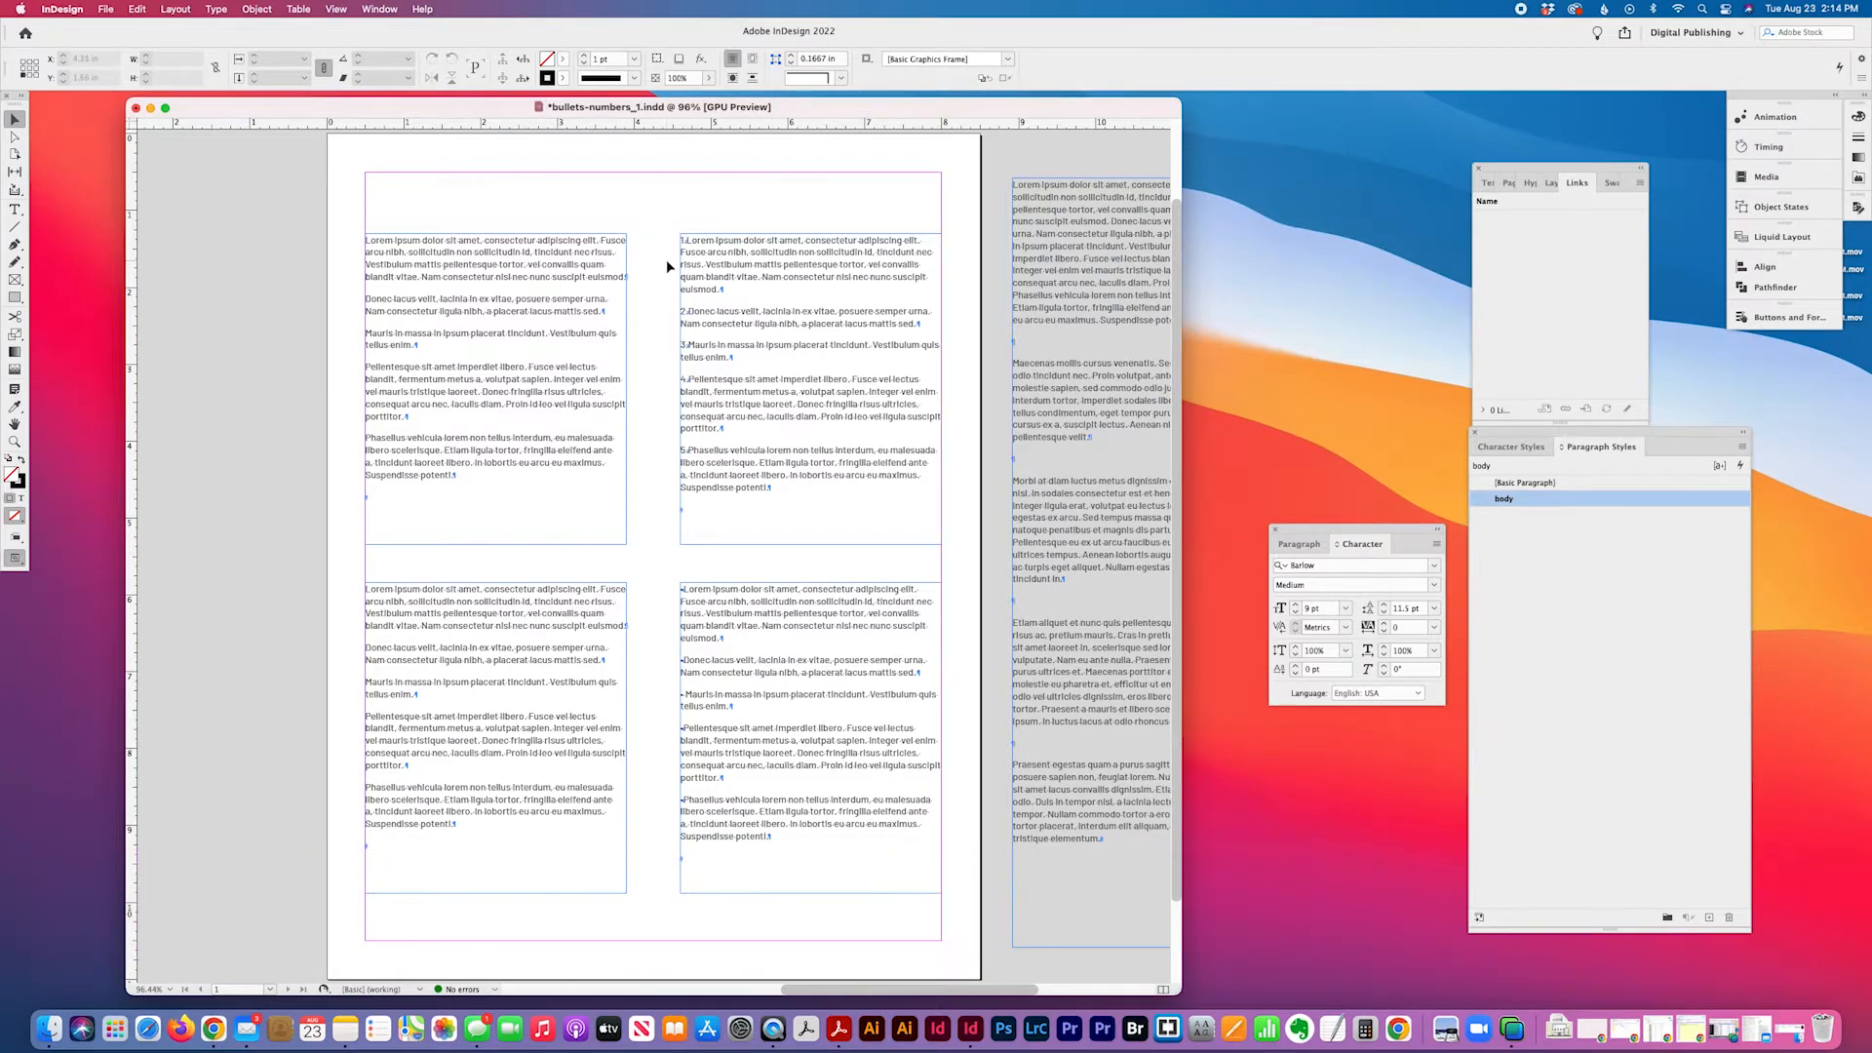
# - Delete the extra space before "Mauris" in the third item of the manually bulleted list
pyautogui.click(15, 441)
pyautogui.moveTo(682, 195); pyautogui.dragTo(873, 517)
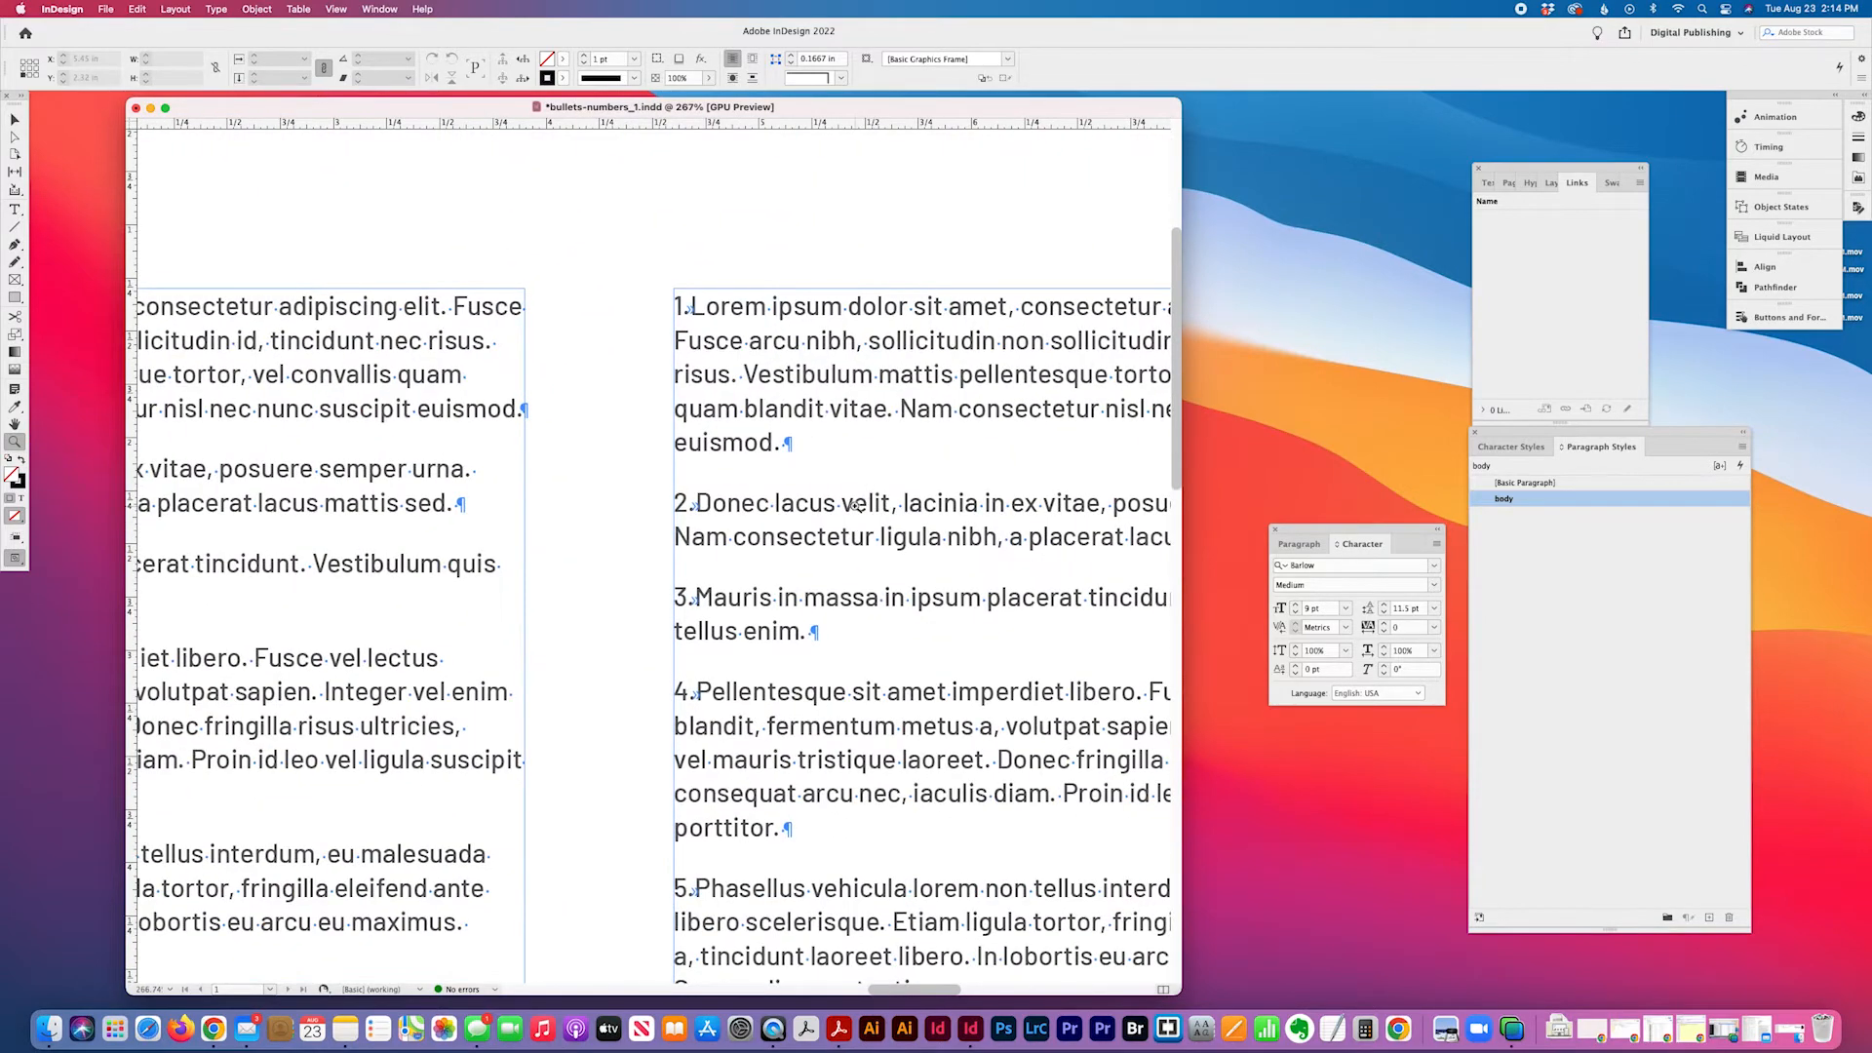
pyautogui.scroll(-15, 857, 506)
pyautogui.scroll(8, 855, 507)
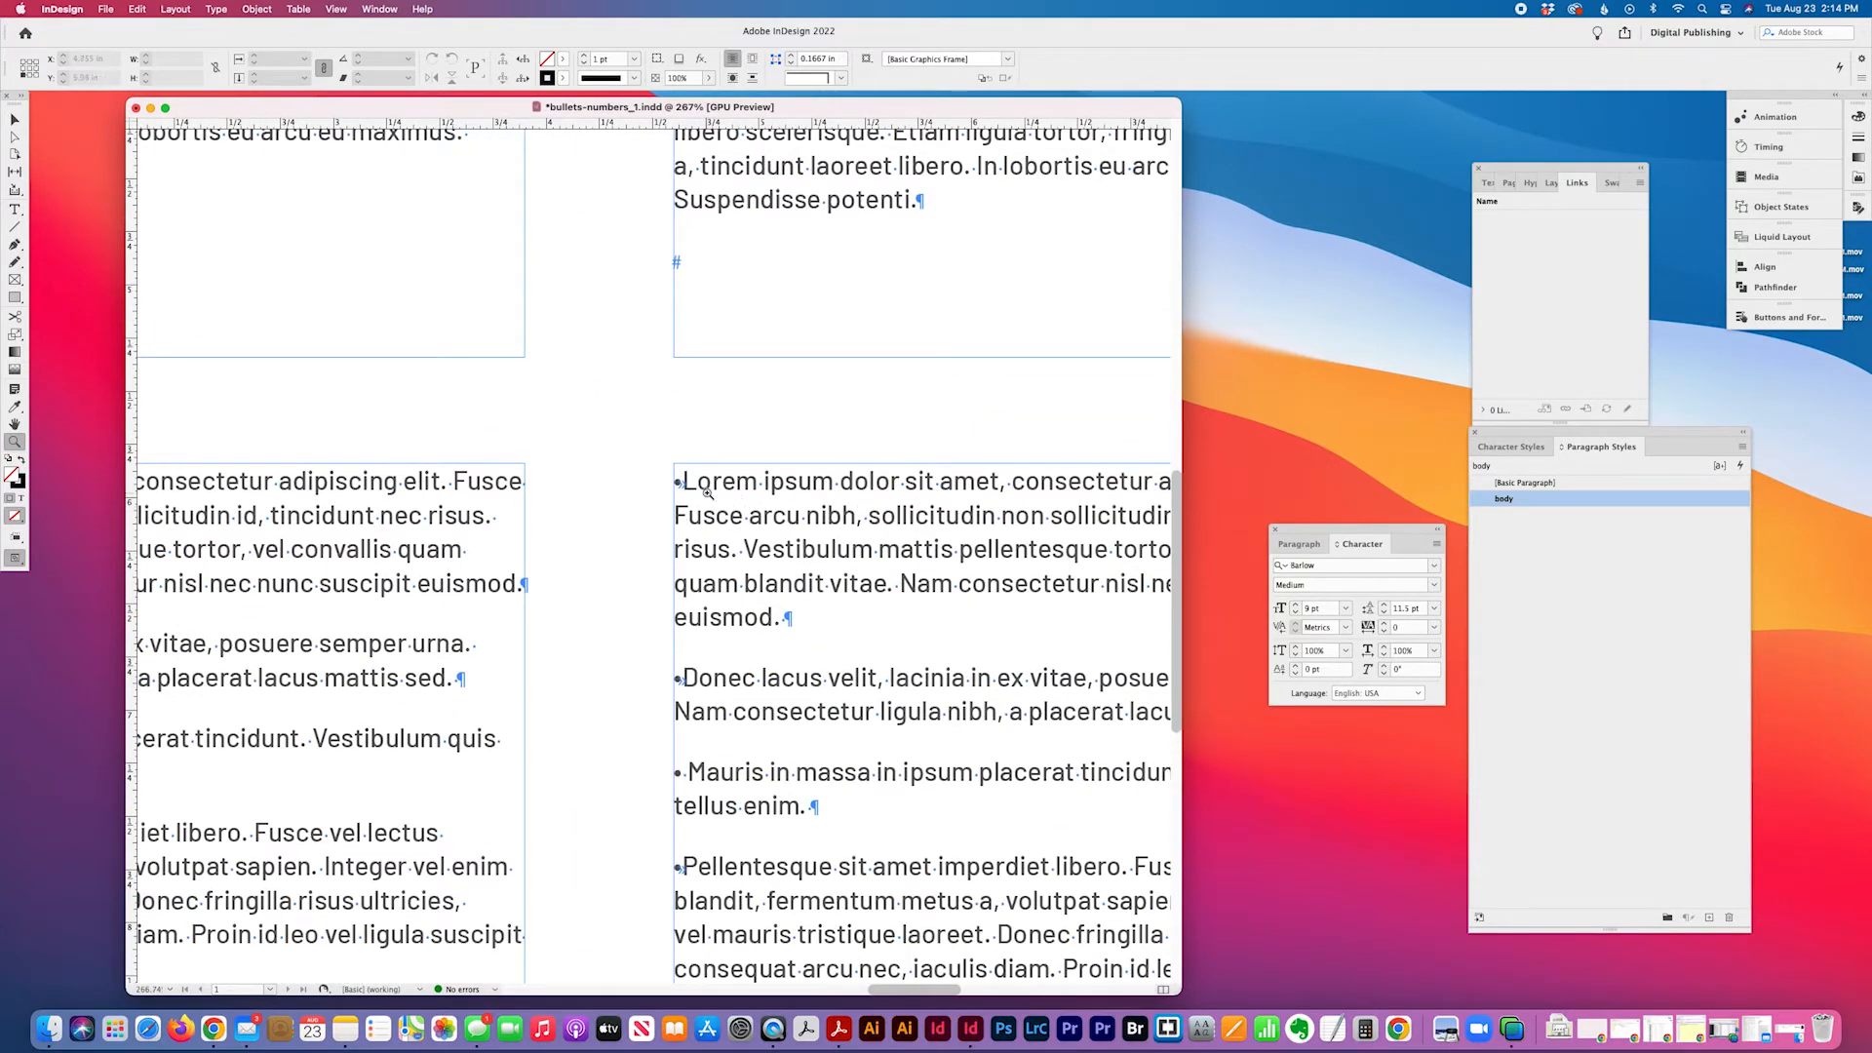
pyautogui.scroll(-5, 711, 501)
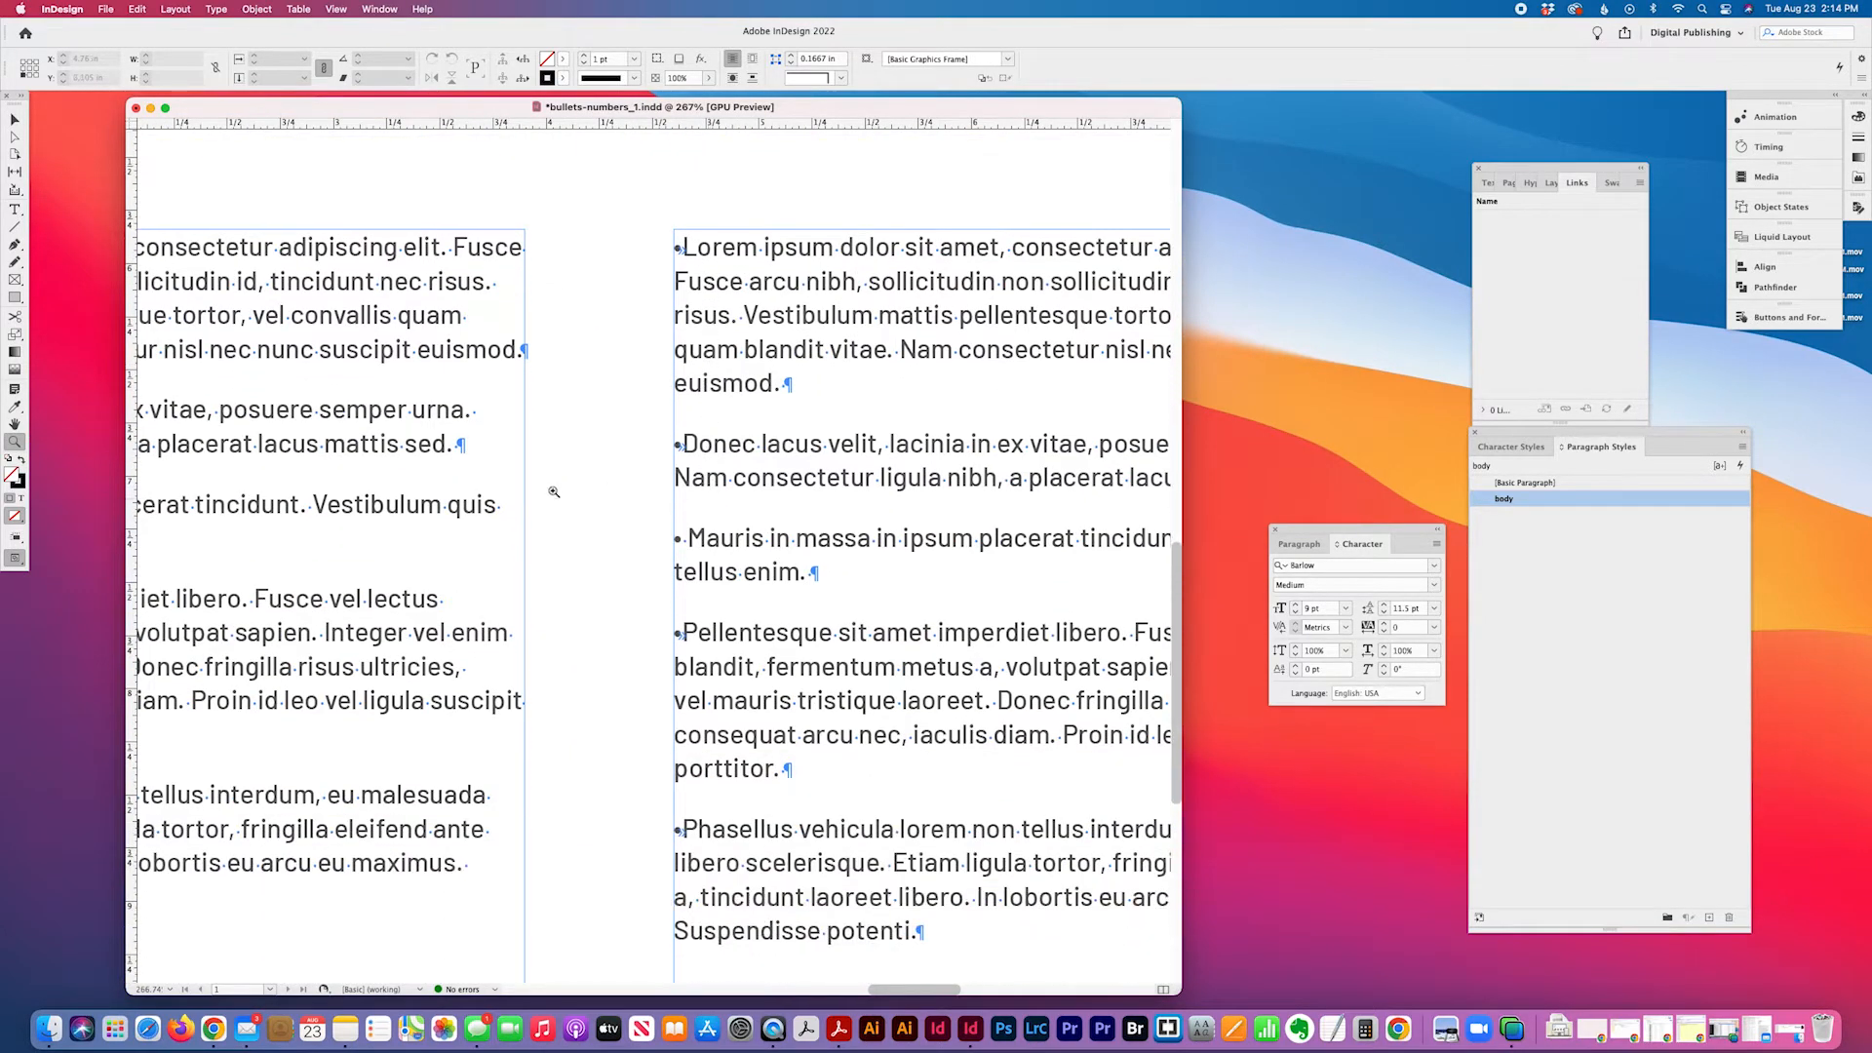
pyautogui.click(14, 208)
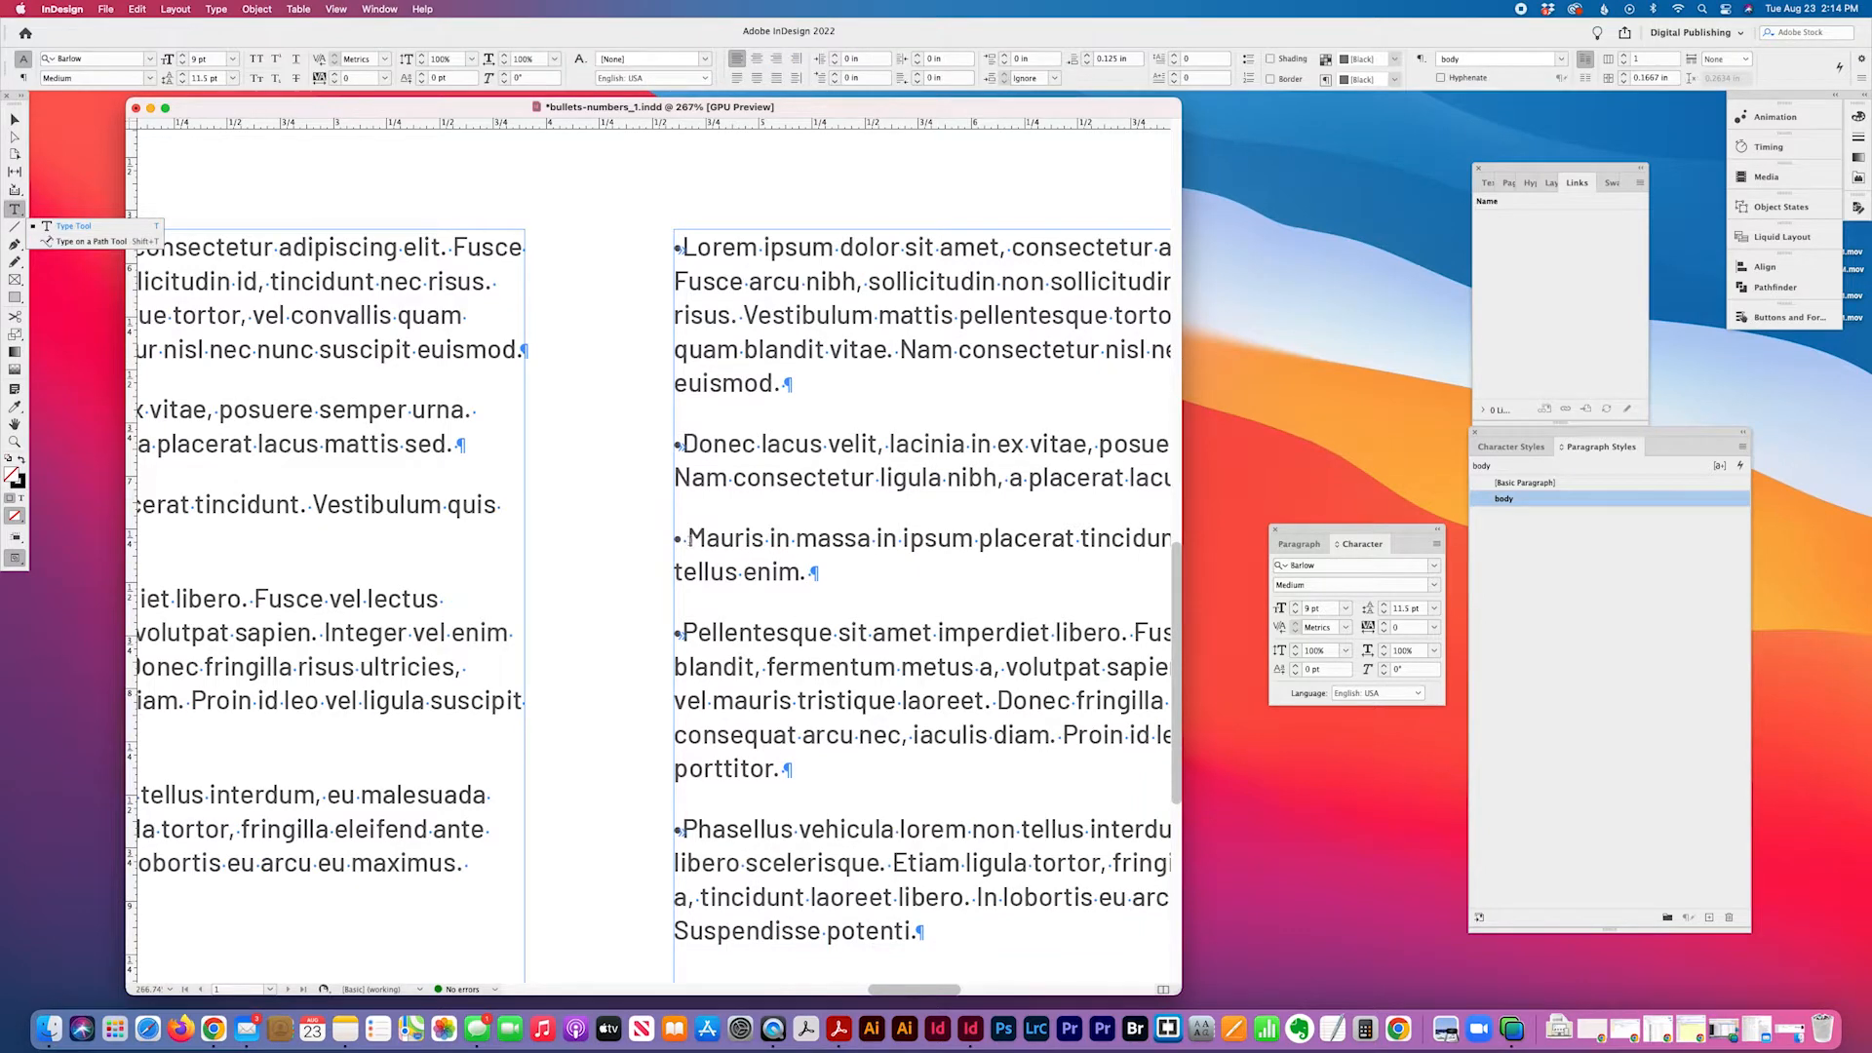
pyautogui.click(684, 538)
pyautogui.press('BackSpace')
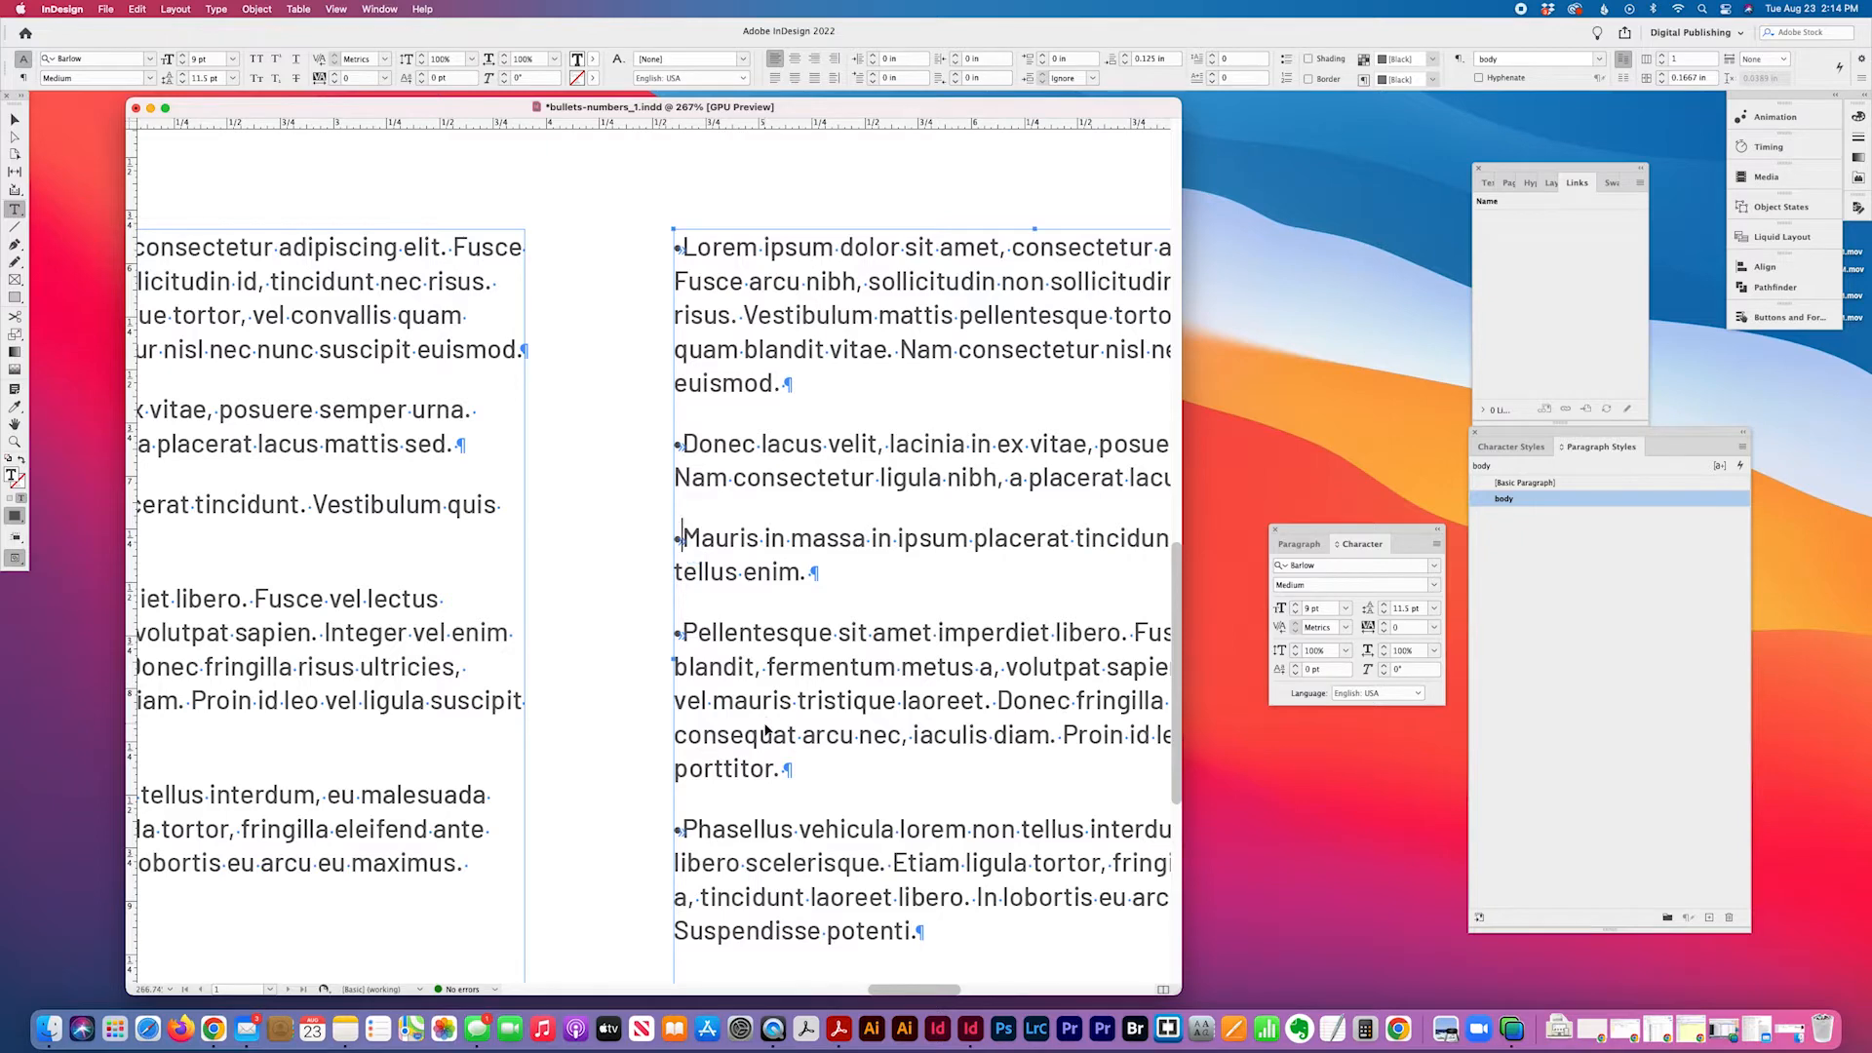
# - Create a paragraph style named number-1 based on body and apply it to the five paragraphs in the page's upper-left text frame
pyautogui.press('super+0')
pyautogui.click(15, 122)
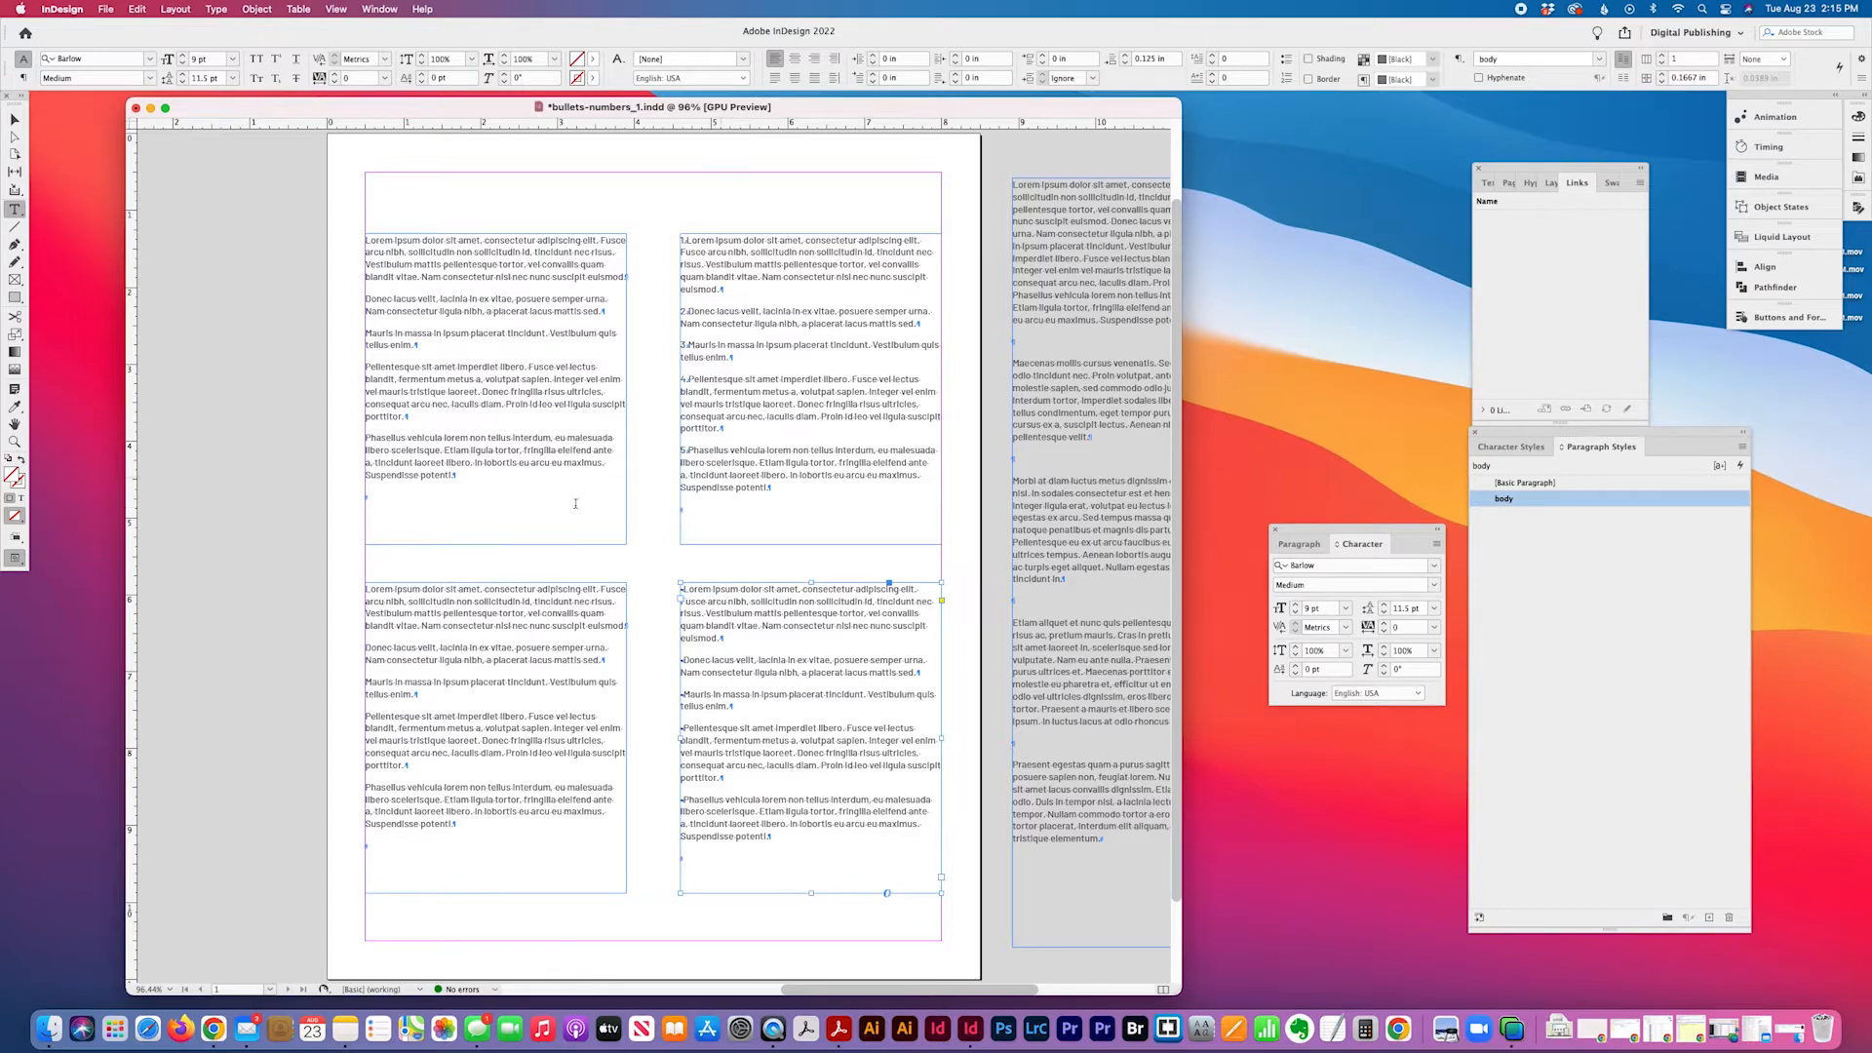
pyautogui.moveTo(466, 482); pyautogui.dragTo(292, 179)
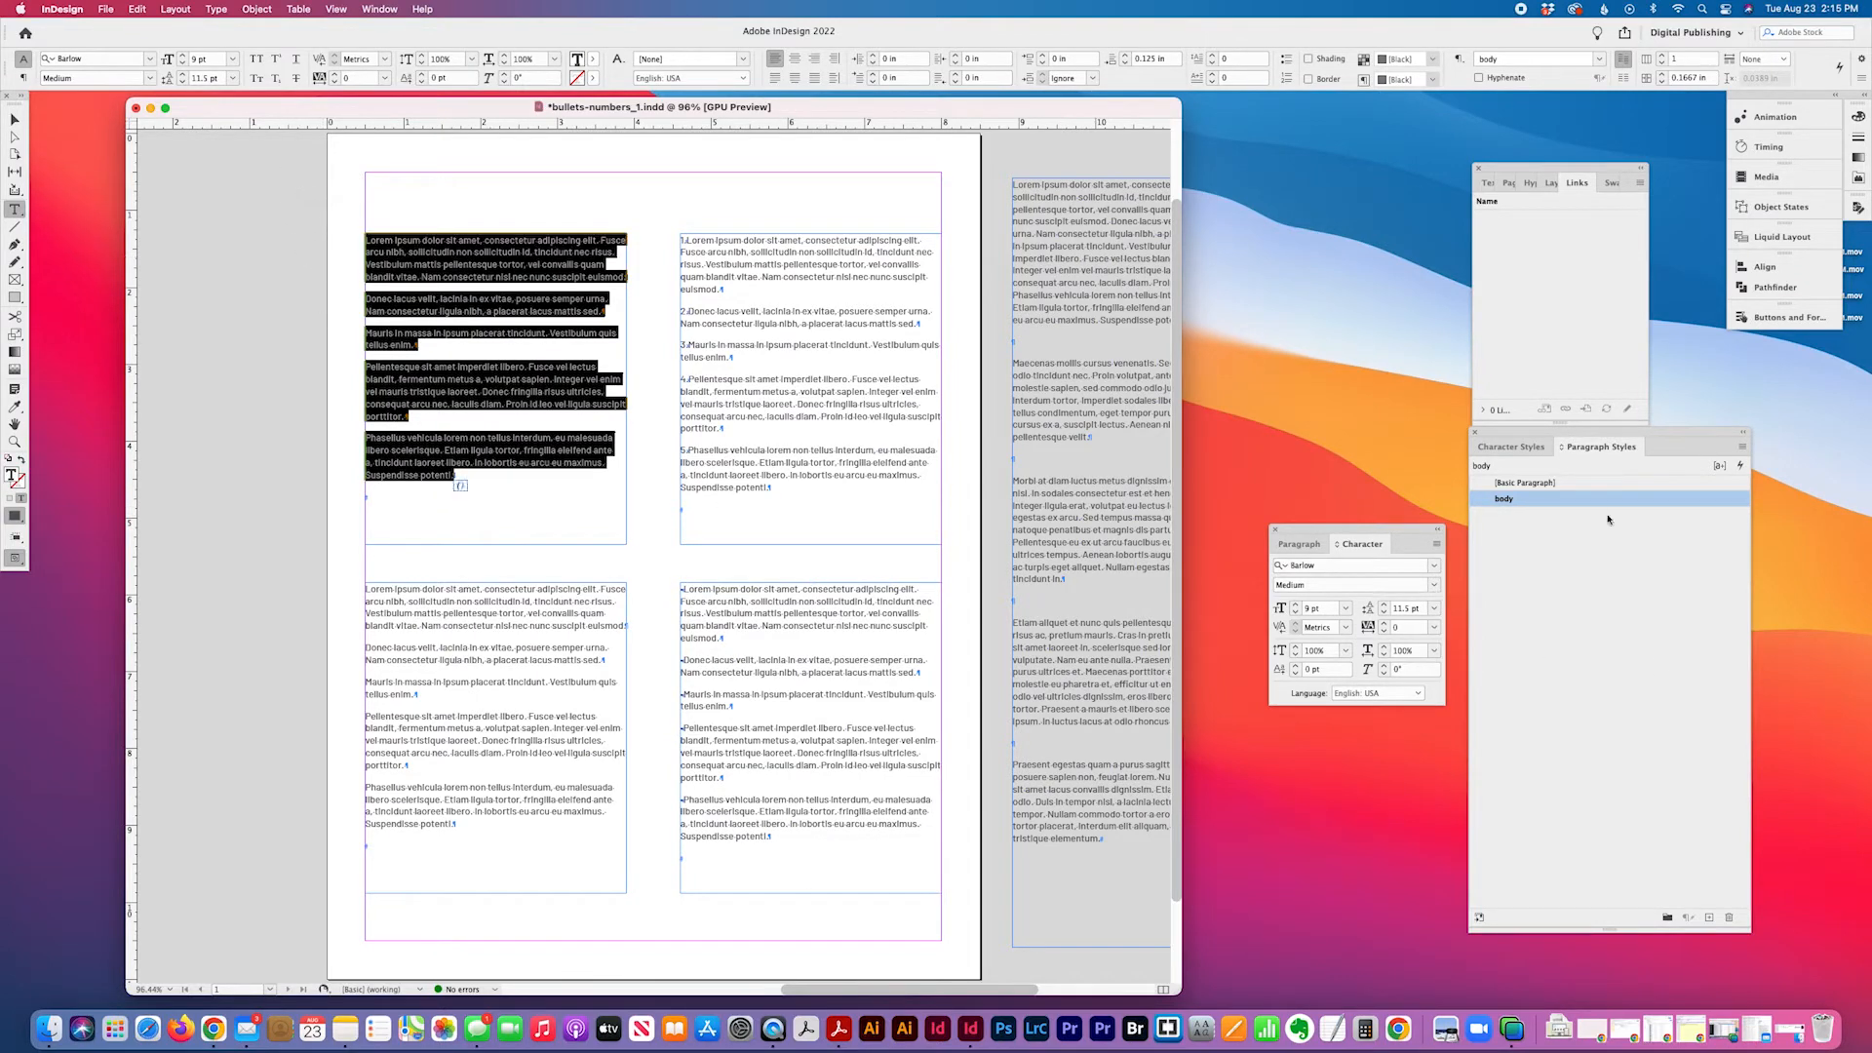
pyautogui.click(1739, 447)
pyautogui.click(1673, 460)
pyautogui.write('number-1')
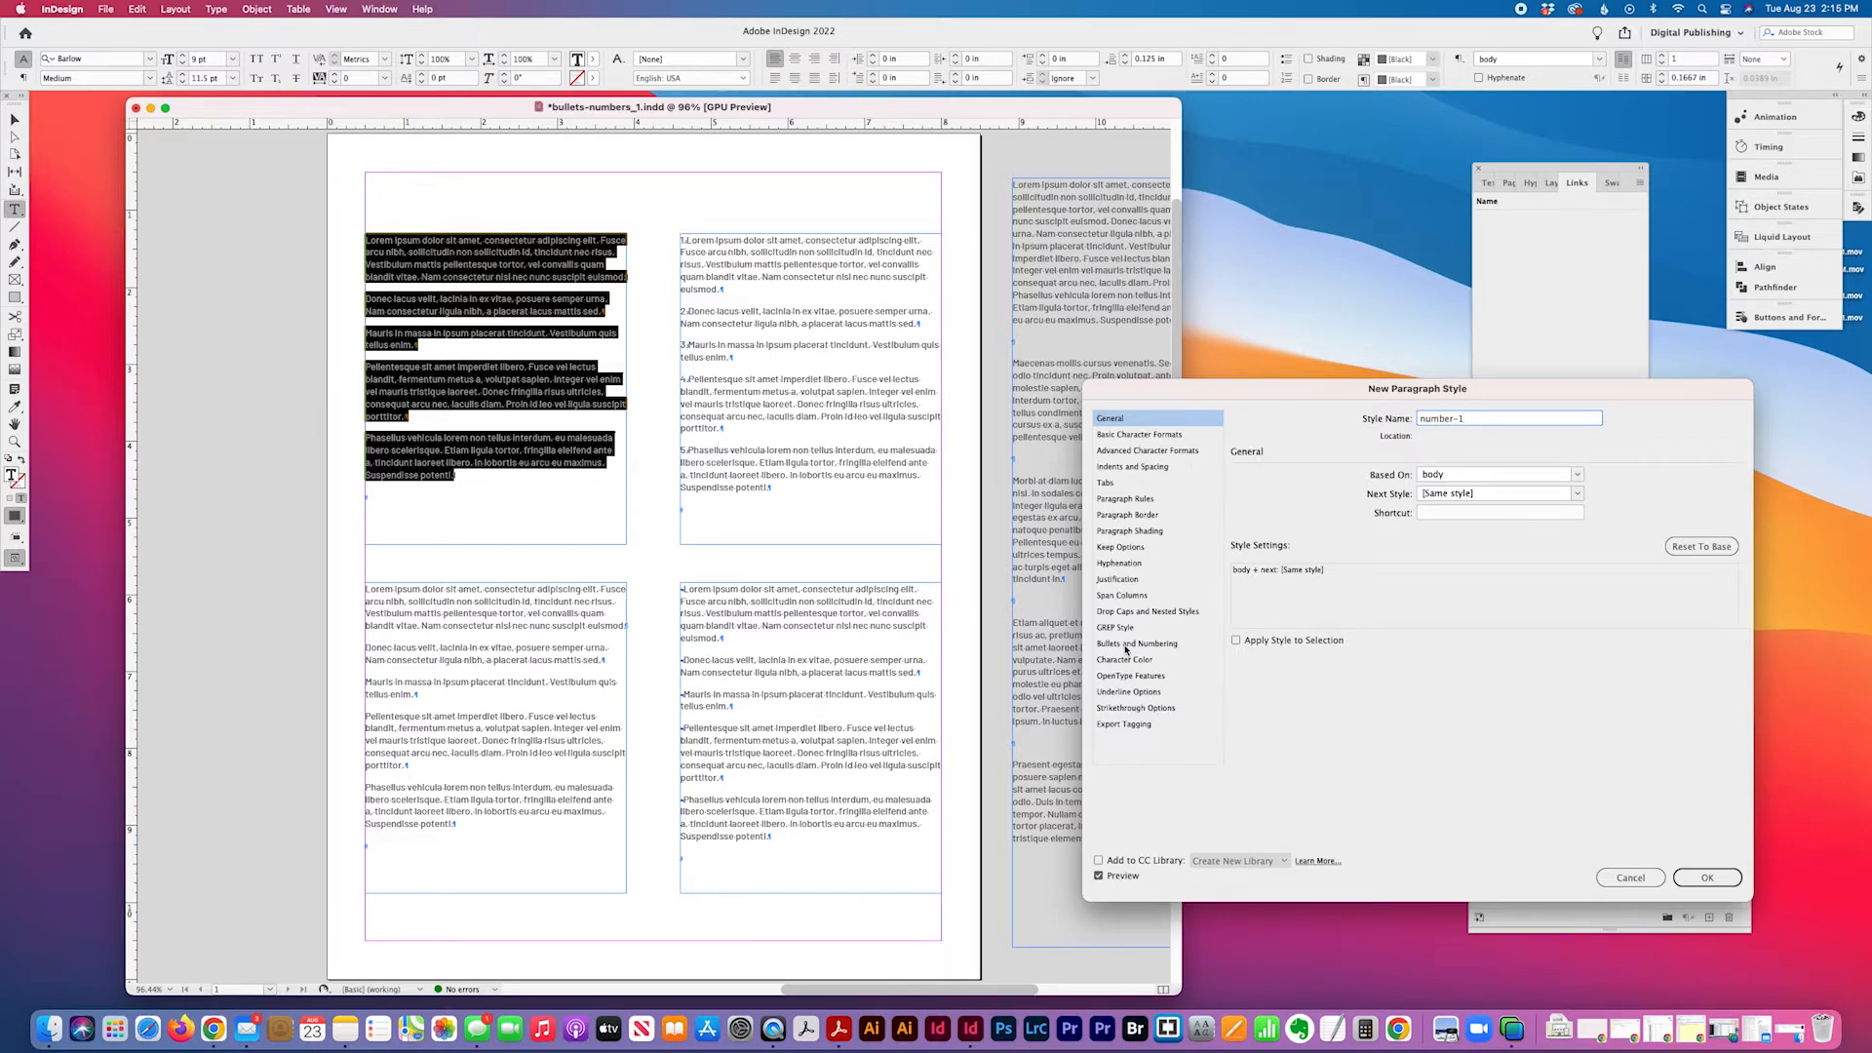
pyautogui.press('Return')
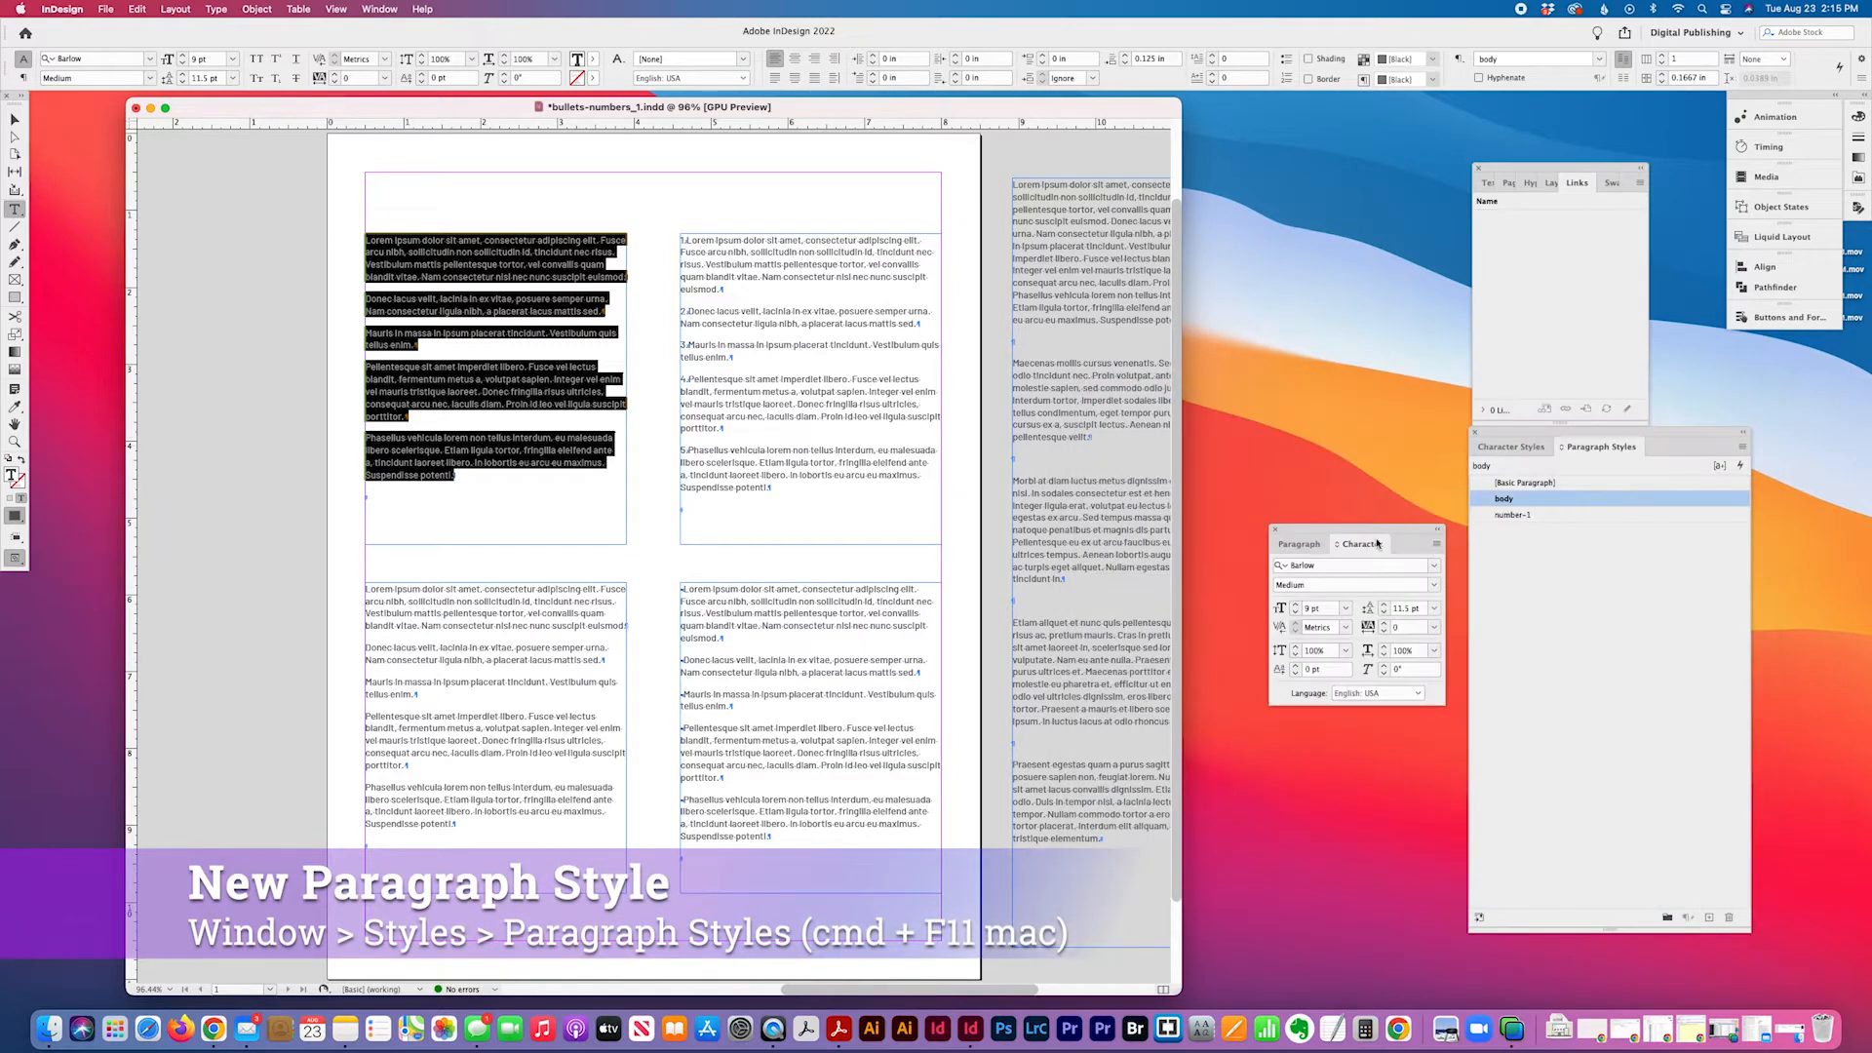
pyautogui.click(1533, 514)
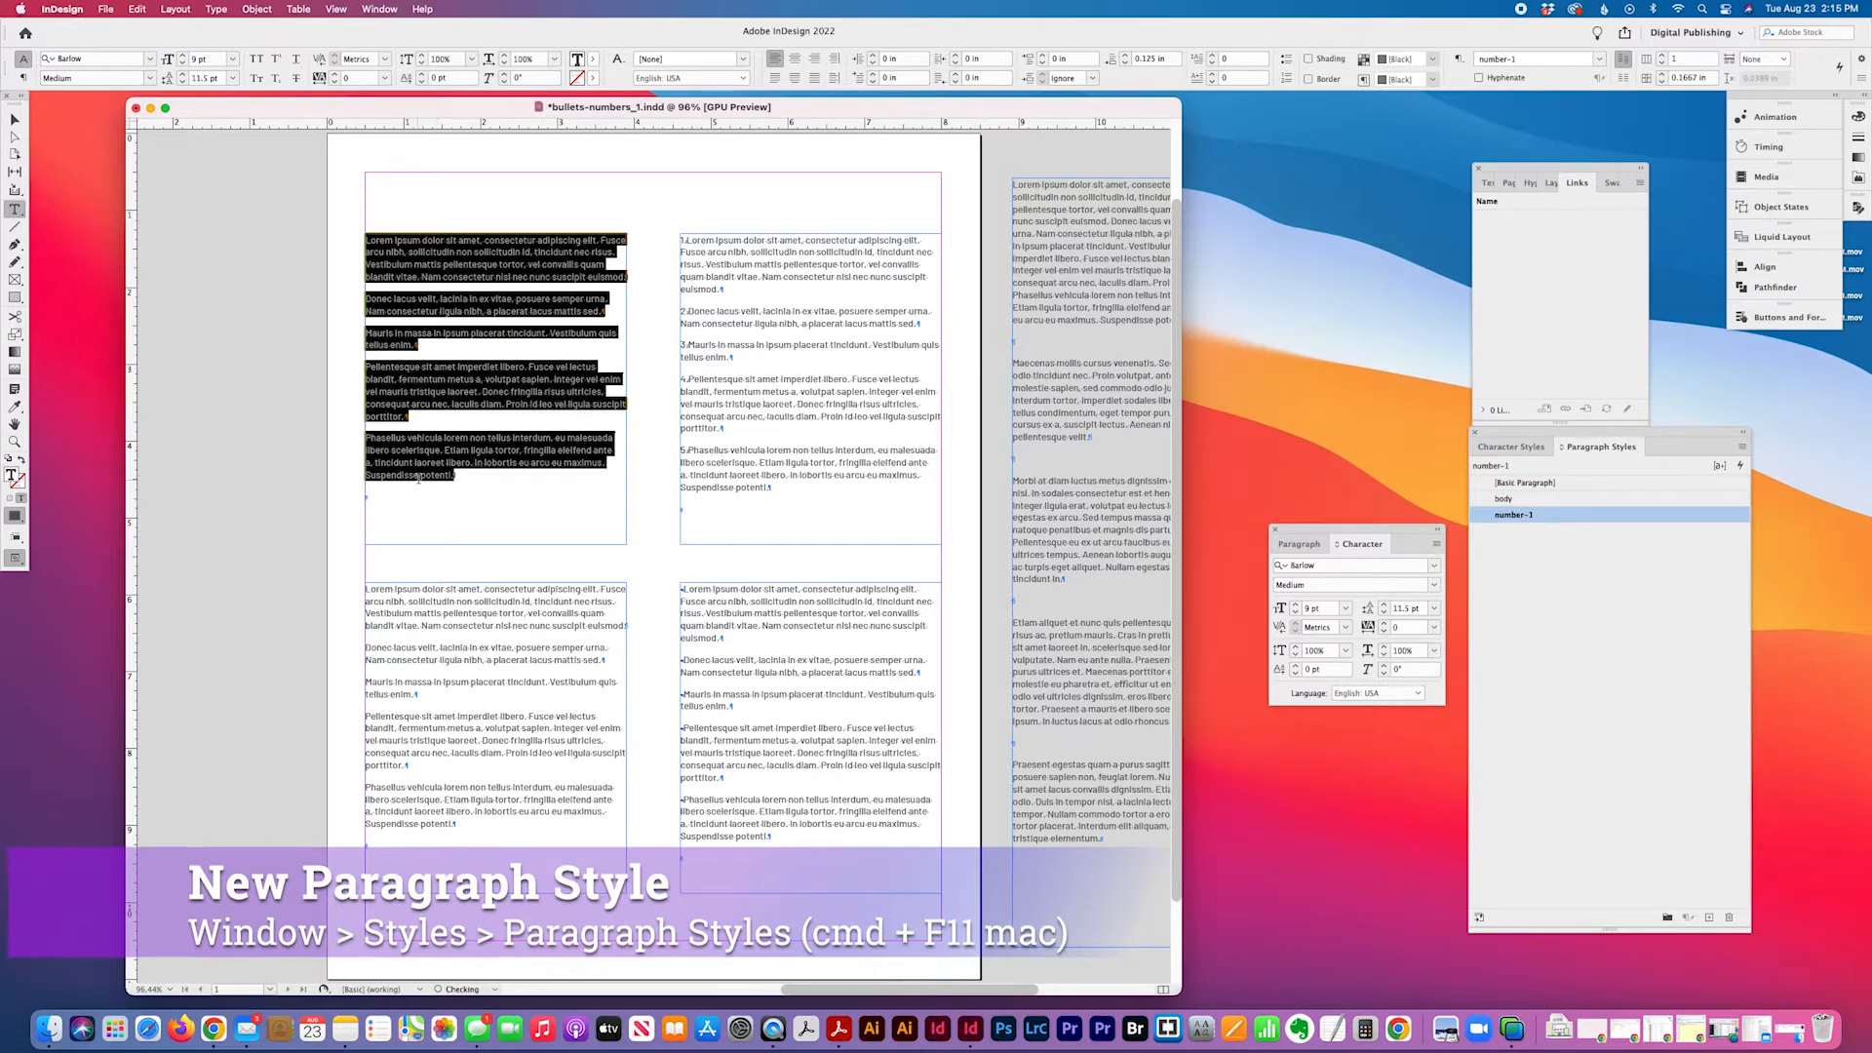
# - Edit the number-1 style to use the Numbers list type with the 1, 2, 3, 4... format
pyautogui.doubleClick(1600, 514)
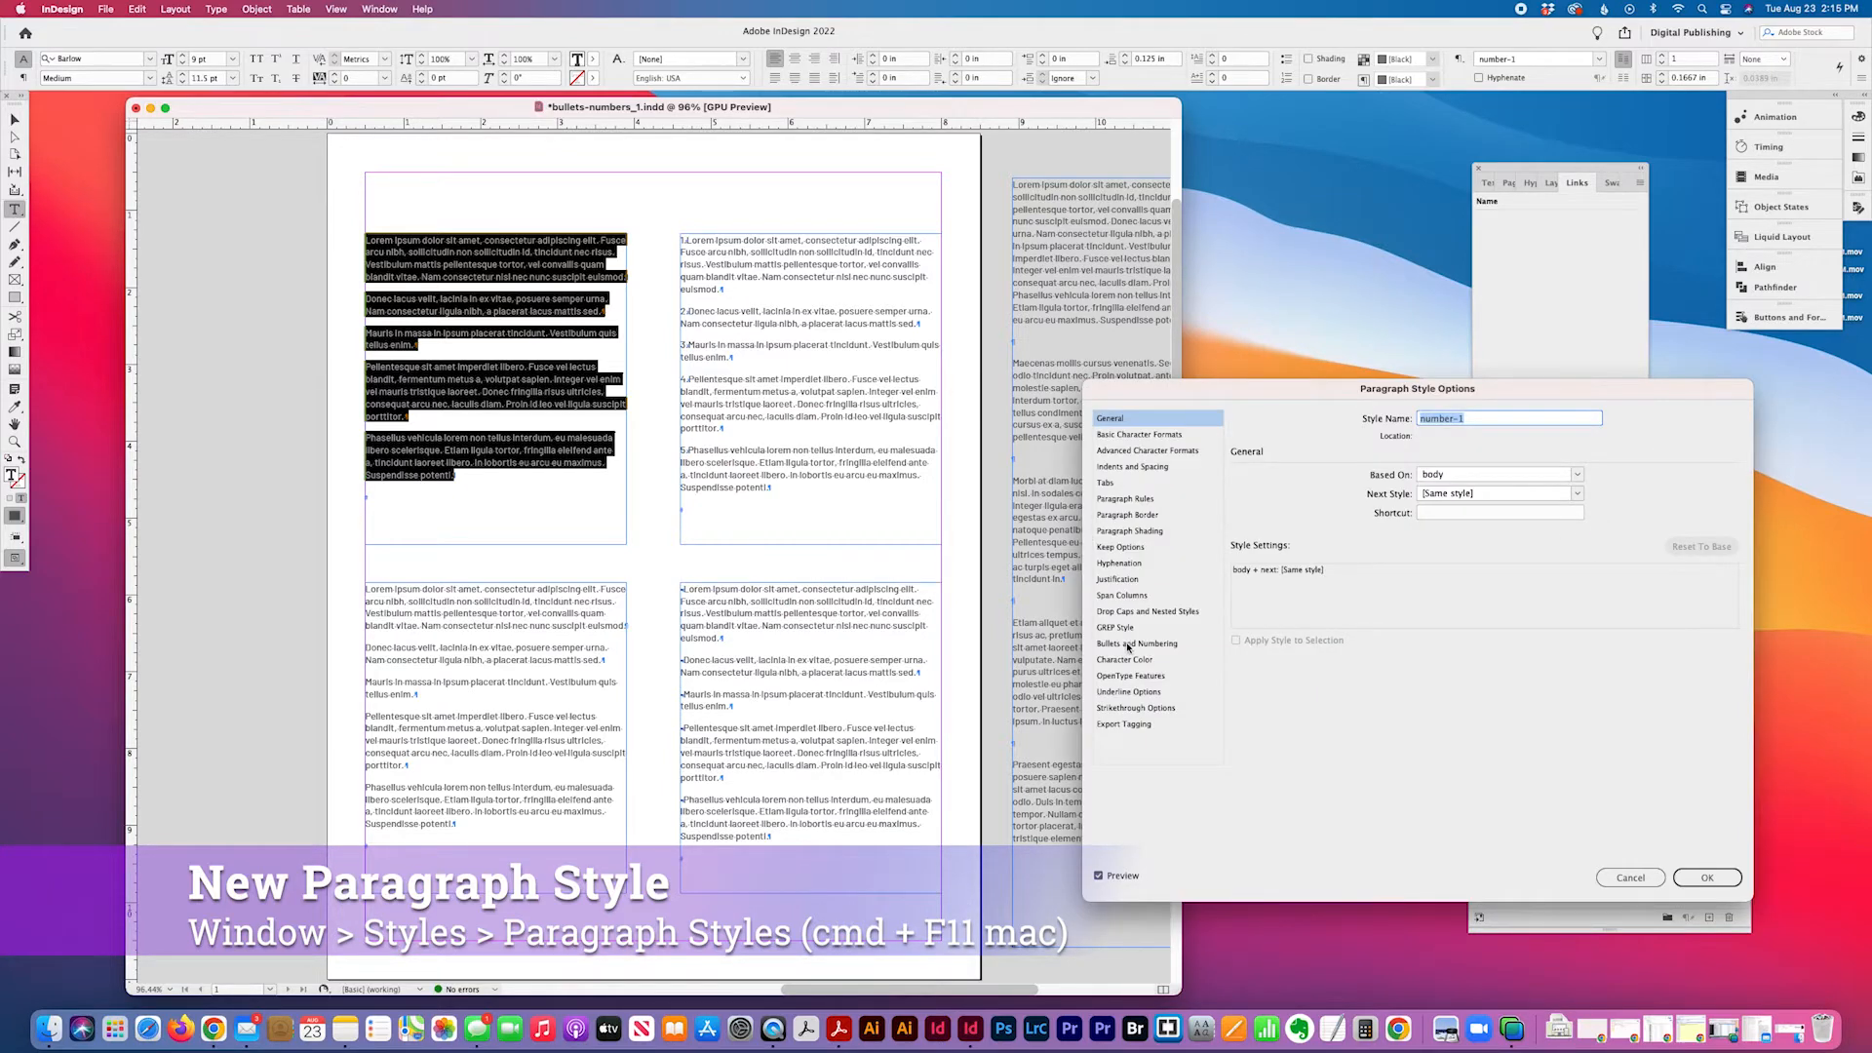
pyautogui.click(1131, 645)
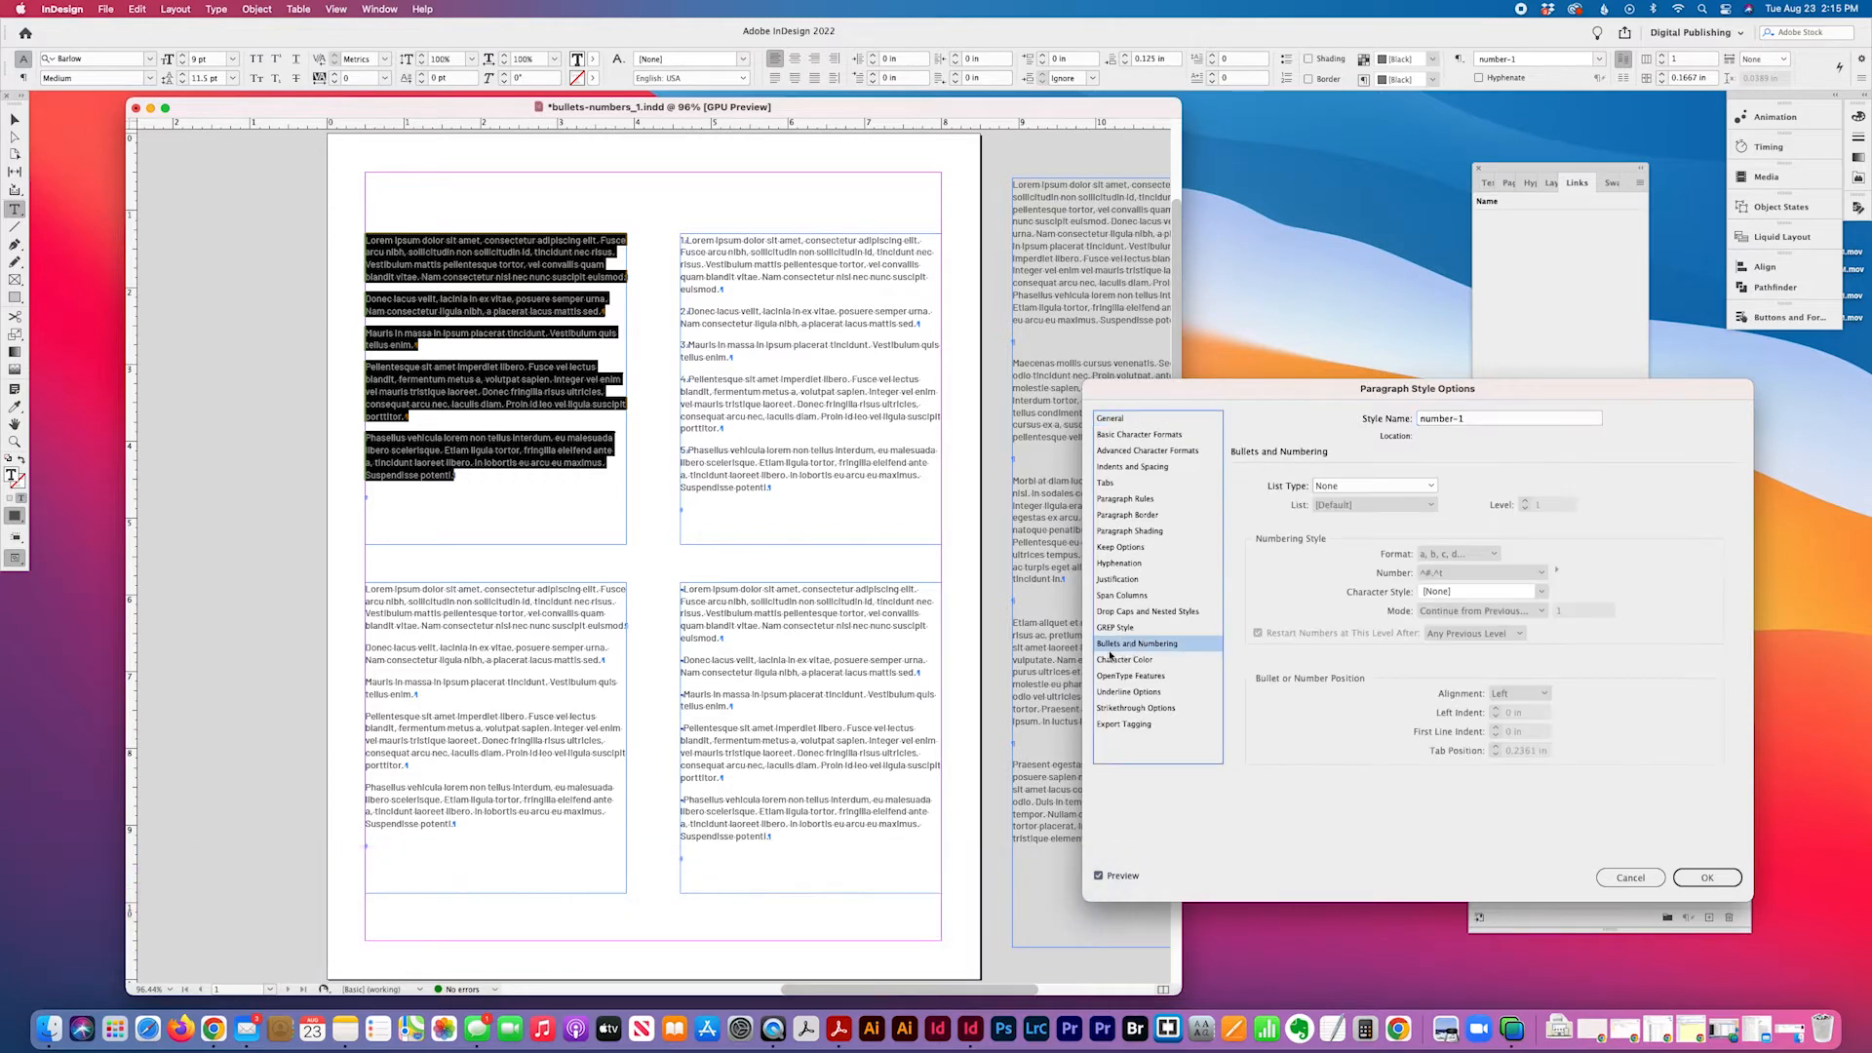
pyautogui.click(1432, 487)
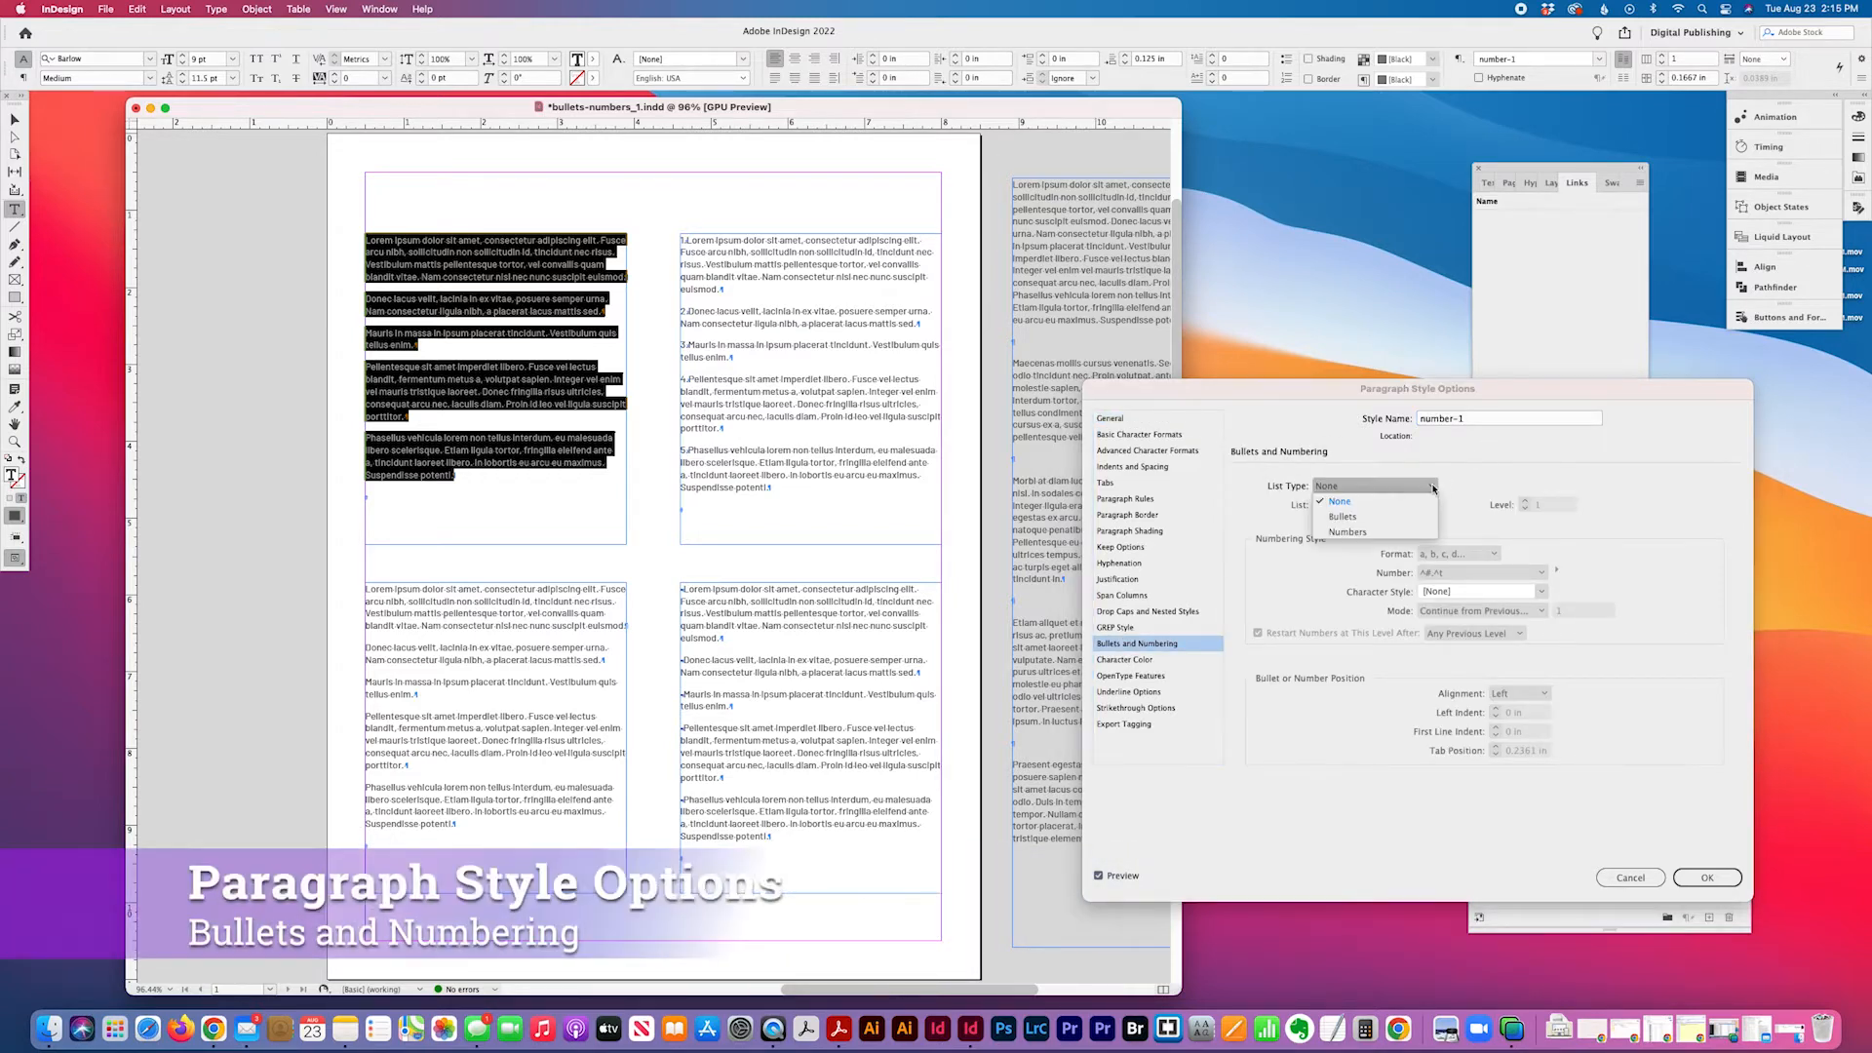
pyautogui.click(1348, 532)
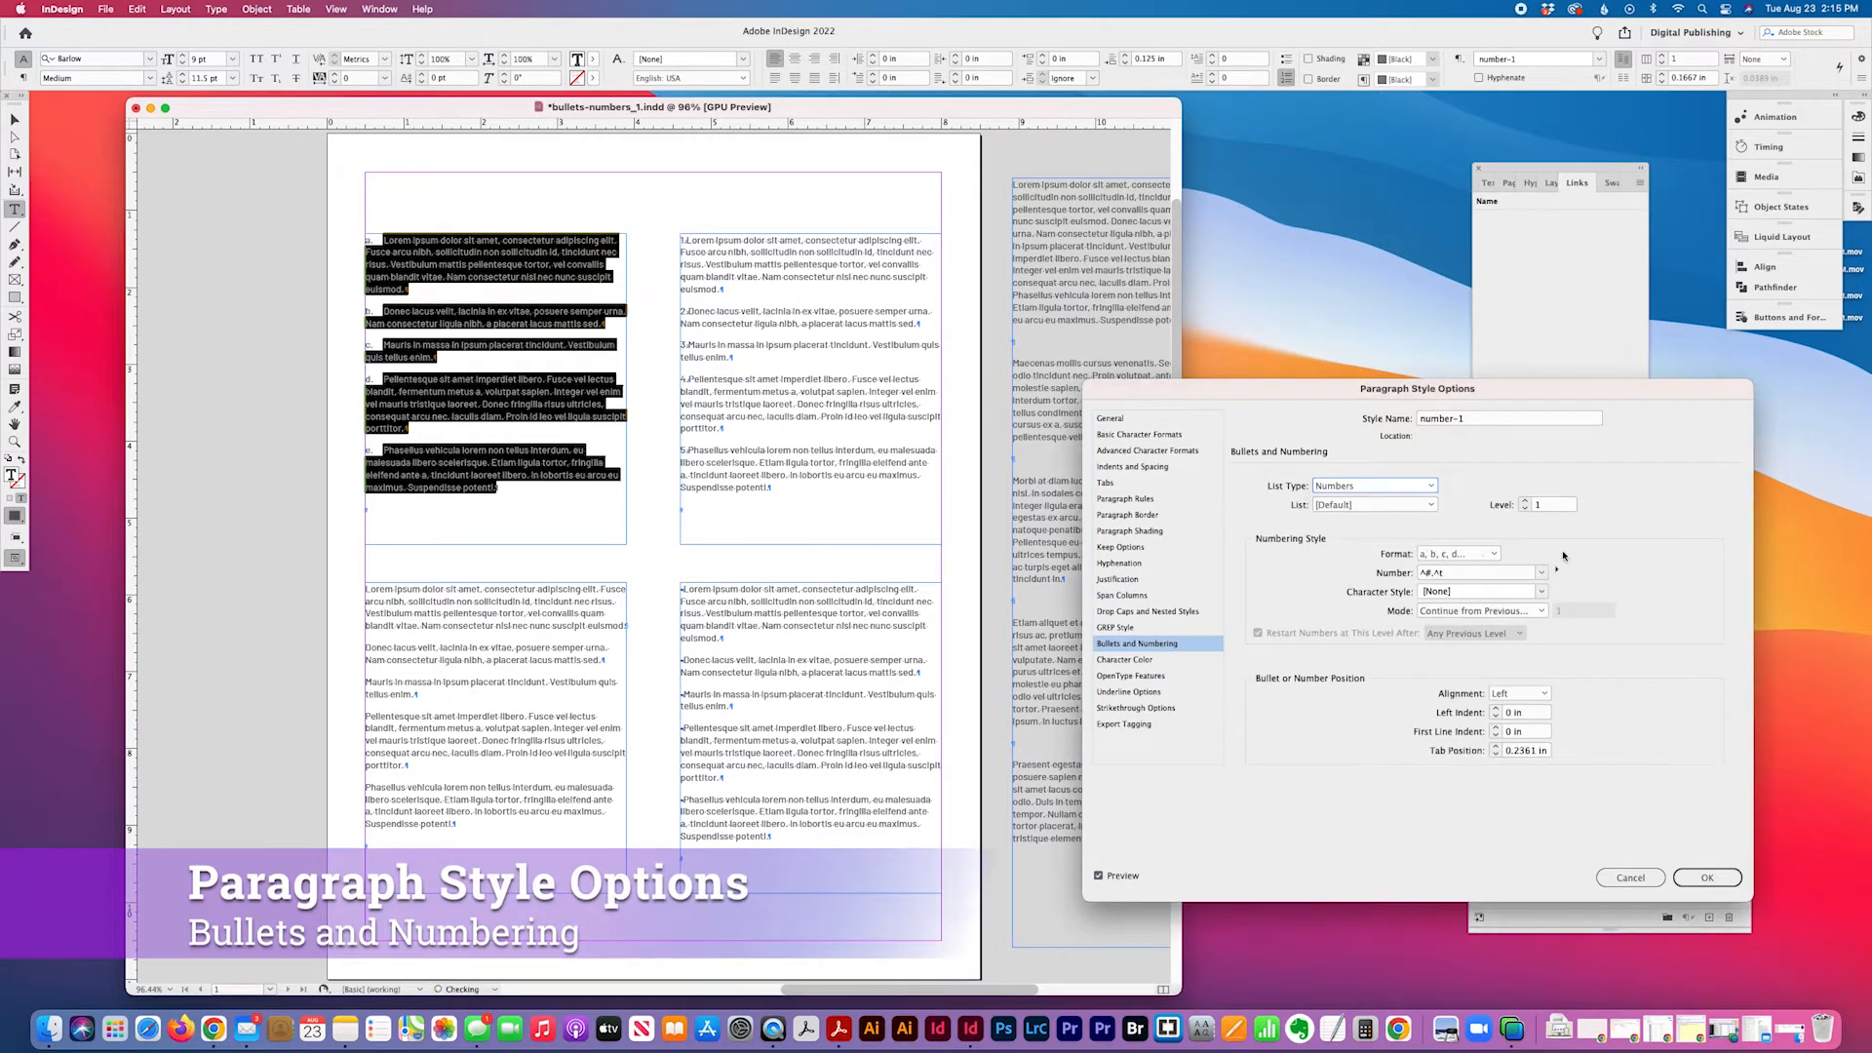
pyautogui.click(1495, 554)
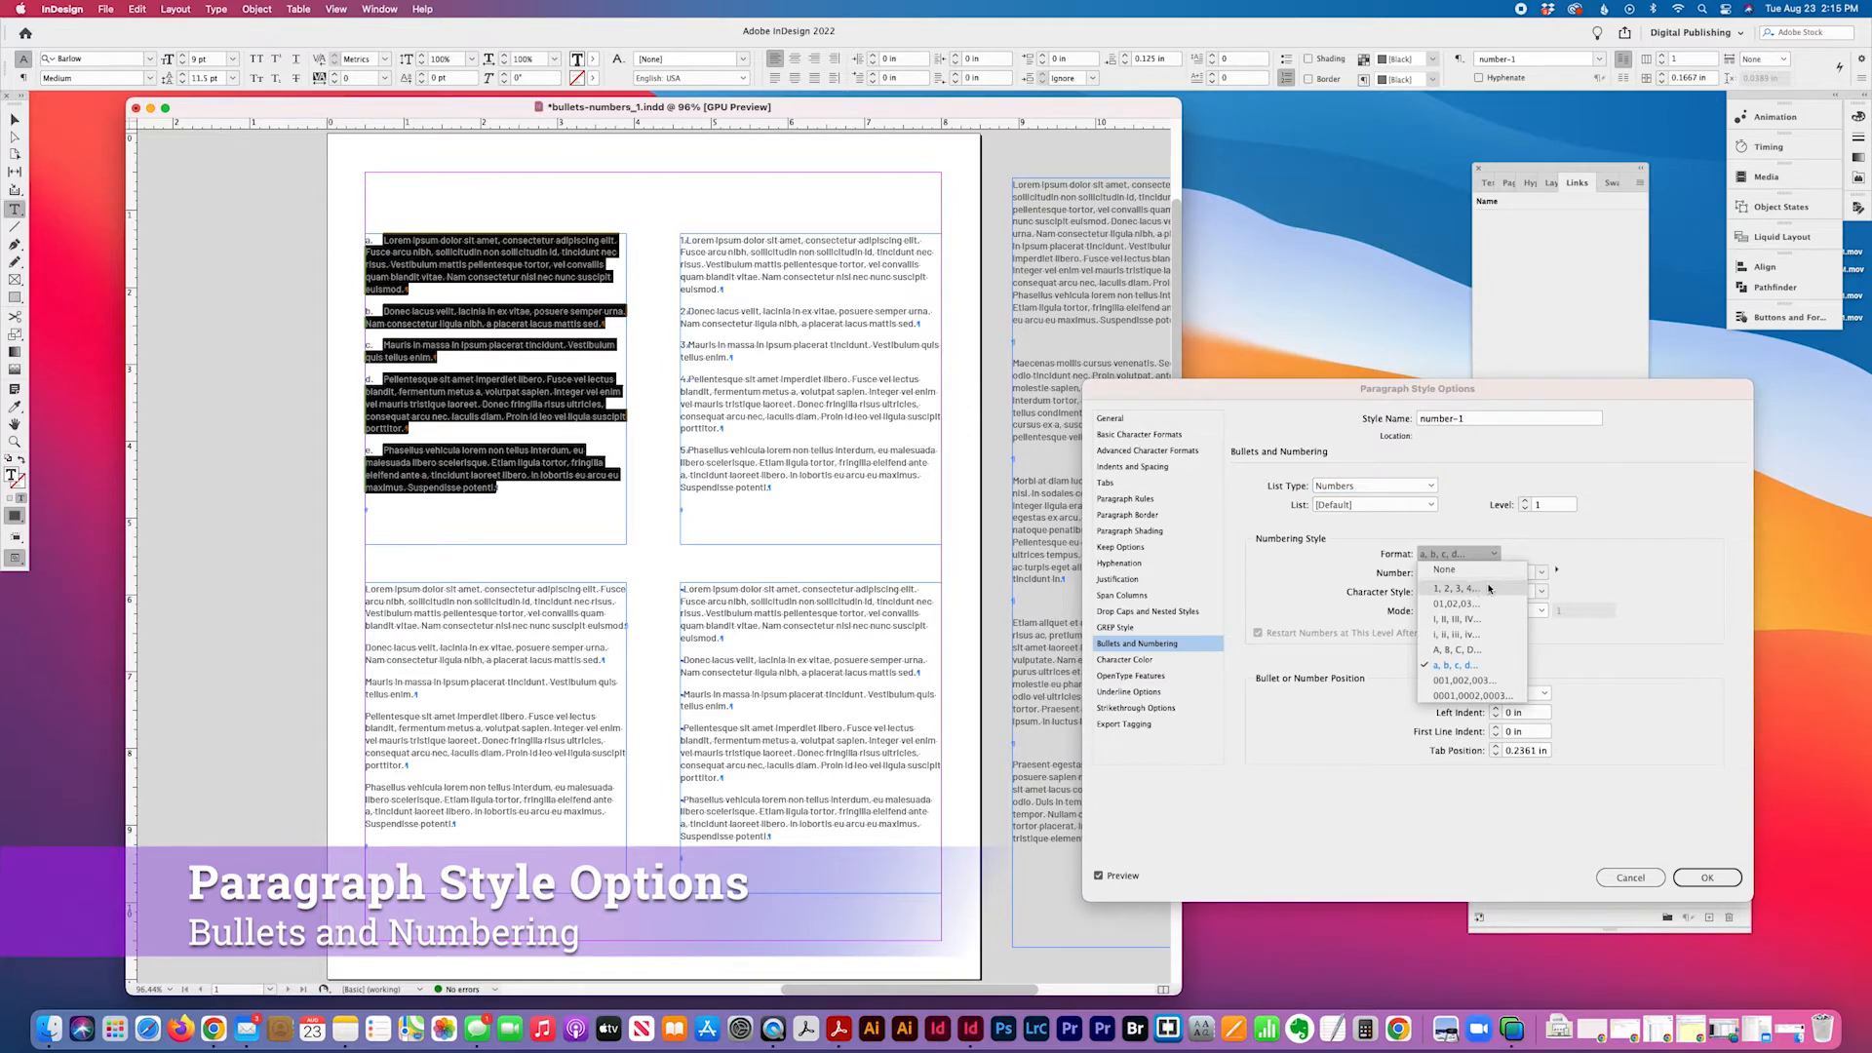
pyautogui.click(1495, 589)
# - Try the I, II, III, IV... numbering format and return the style to 1, 2, 3, 4...
pyautogui.click(1492, 554)
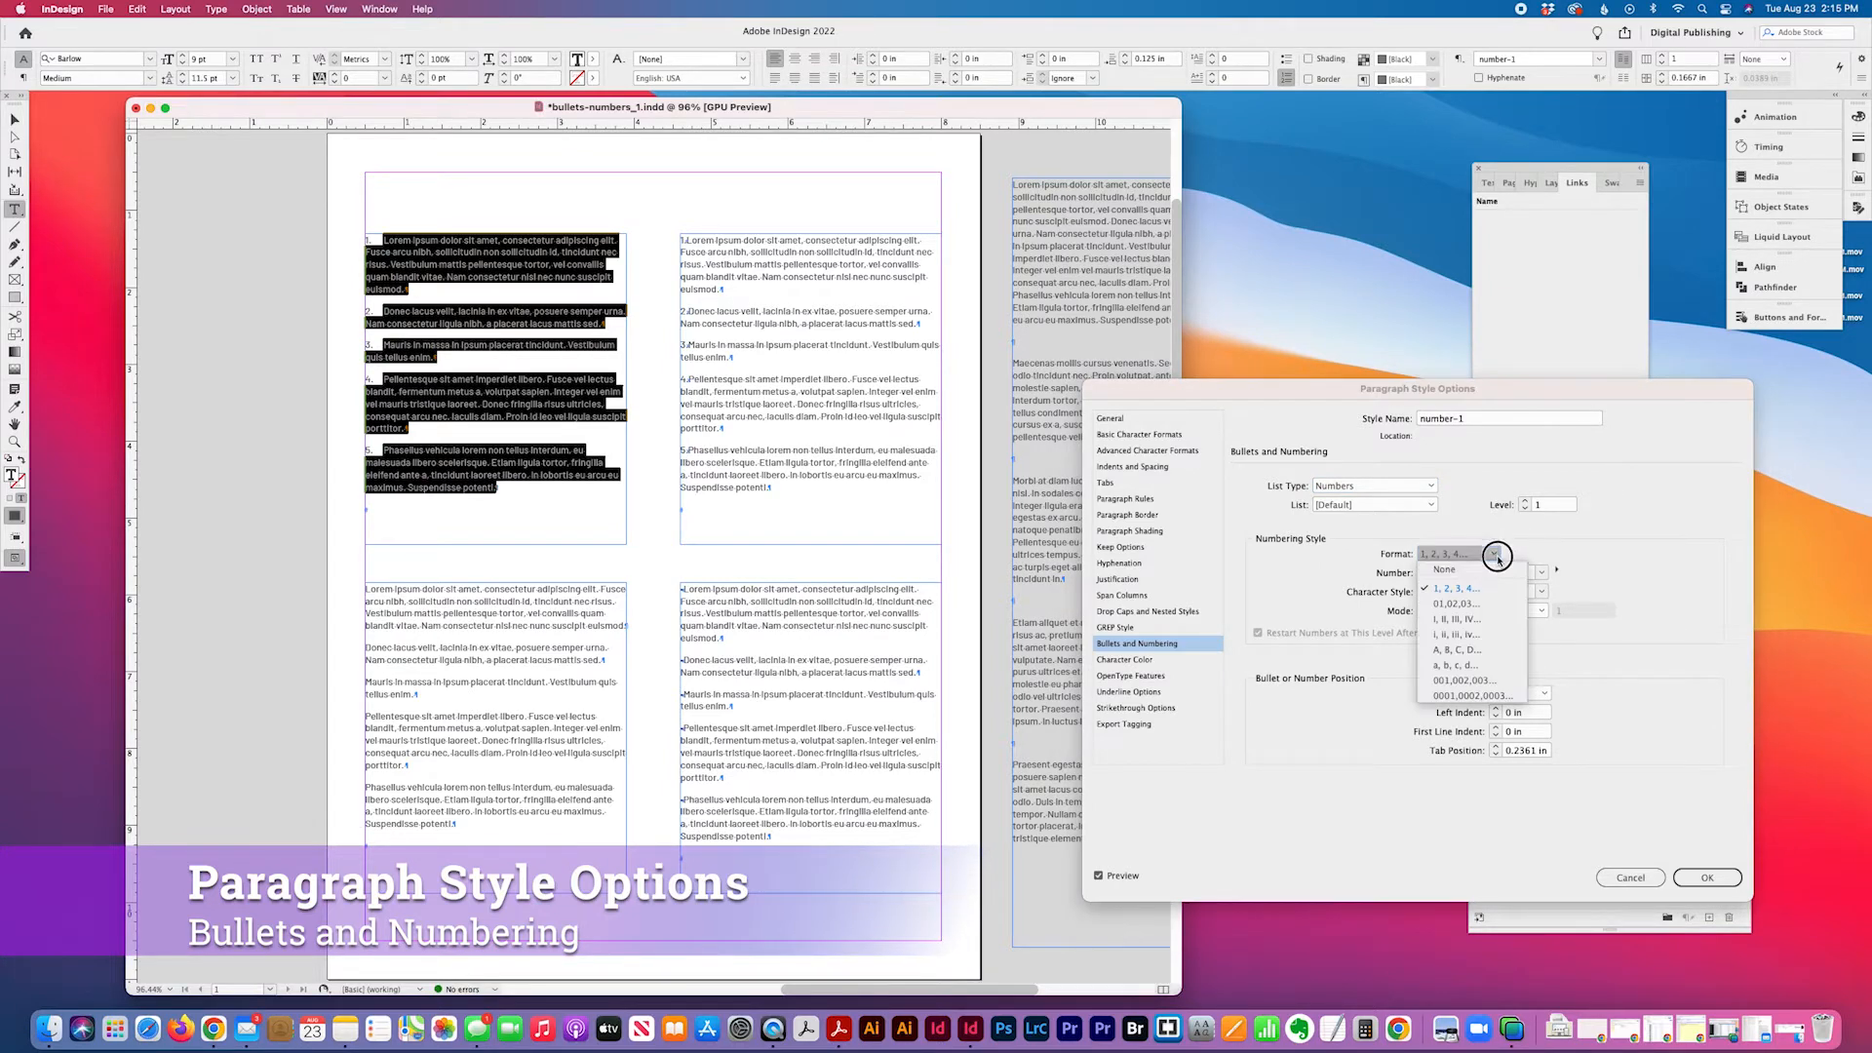
pyautogui.click(1489, 622)
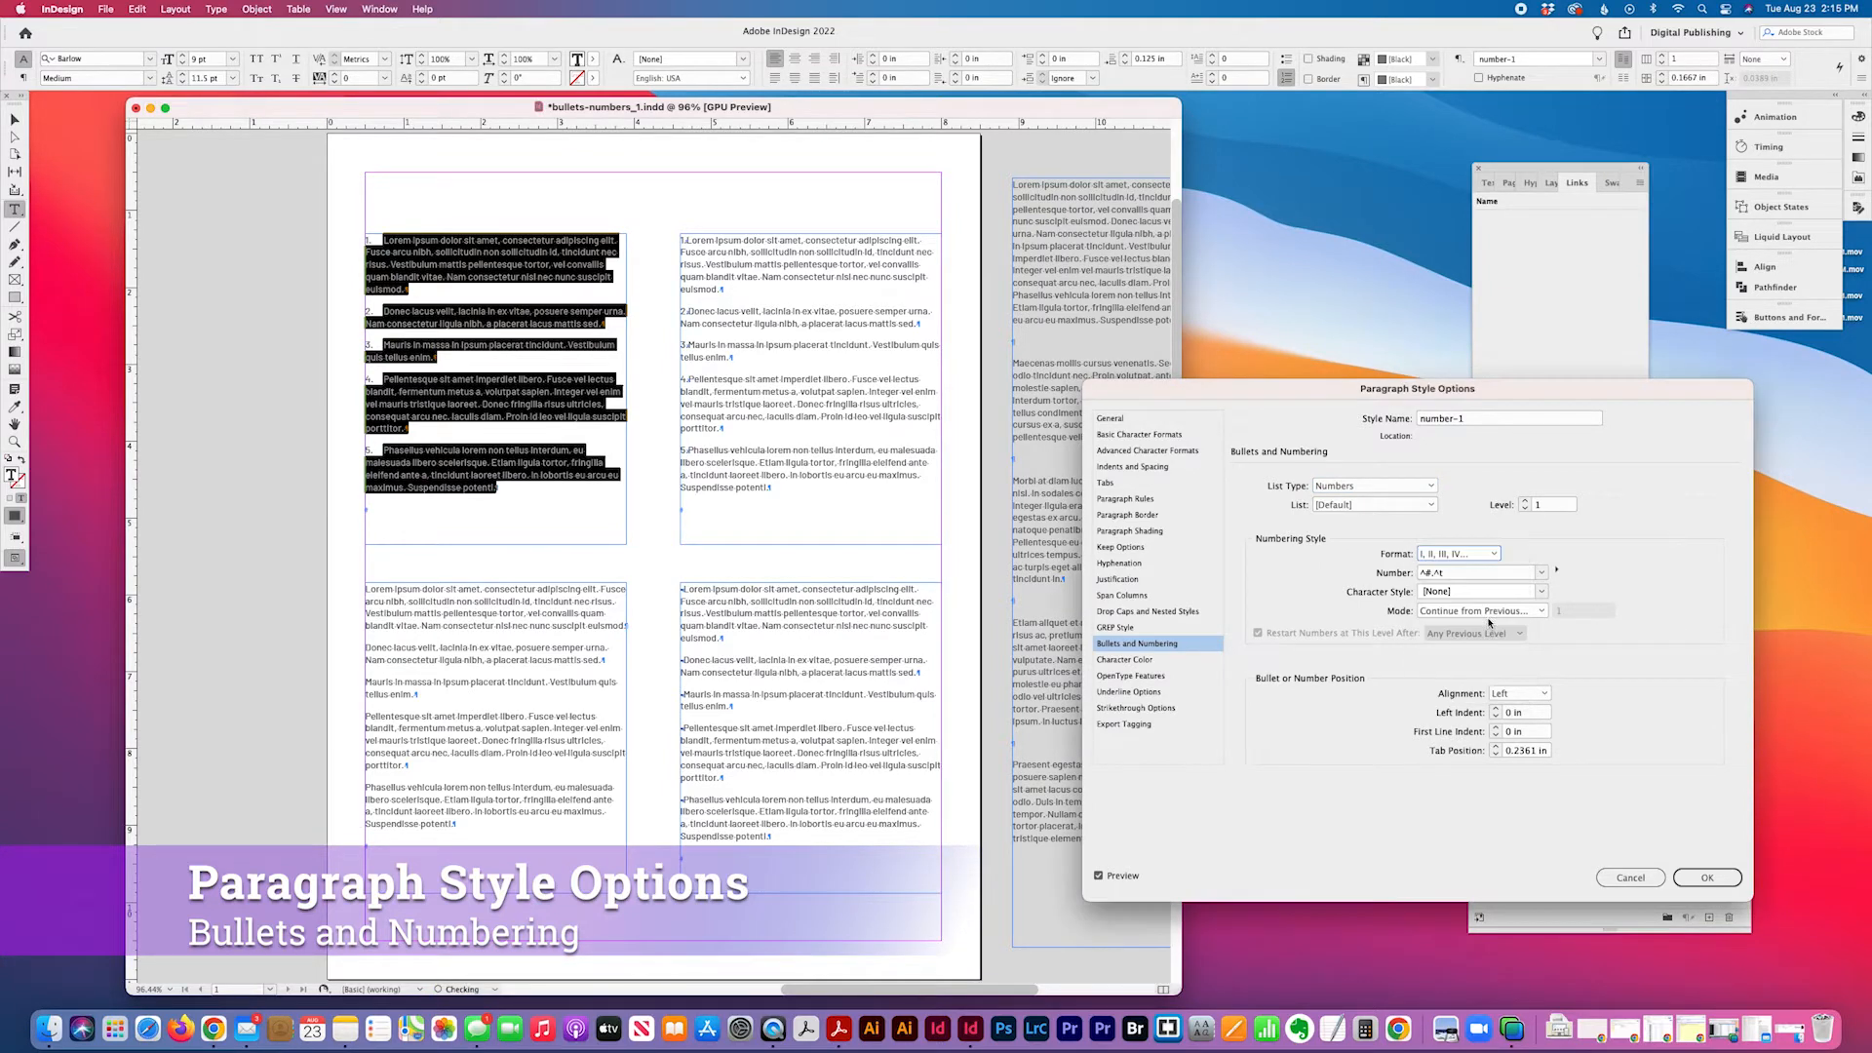
pyautogui.click(1495, 554)
pyautogui.click(1496, 589)
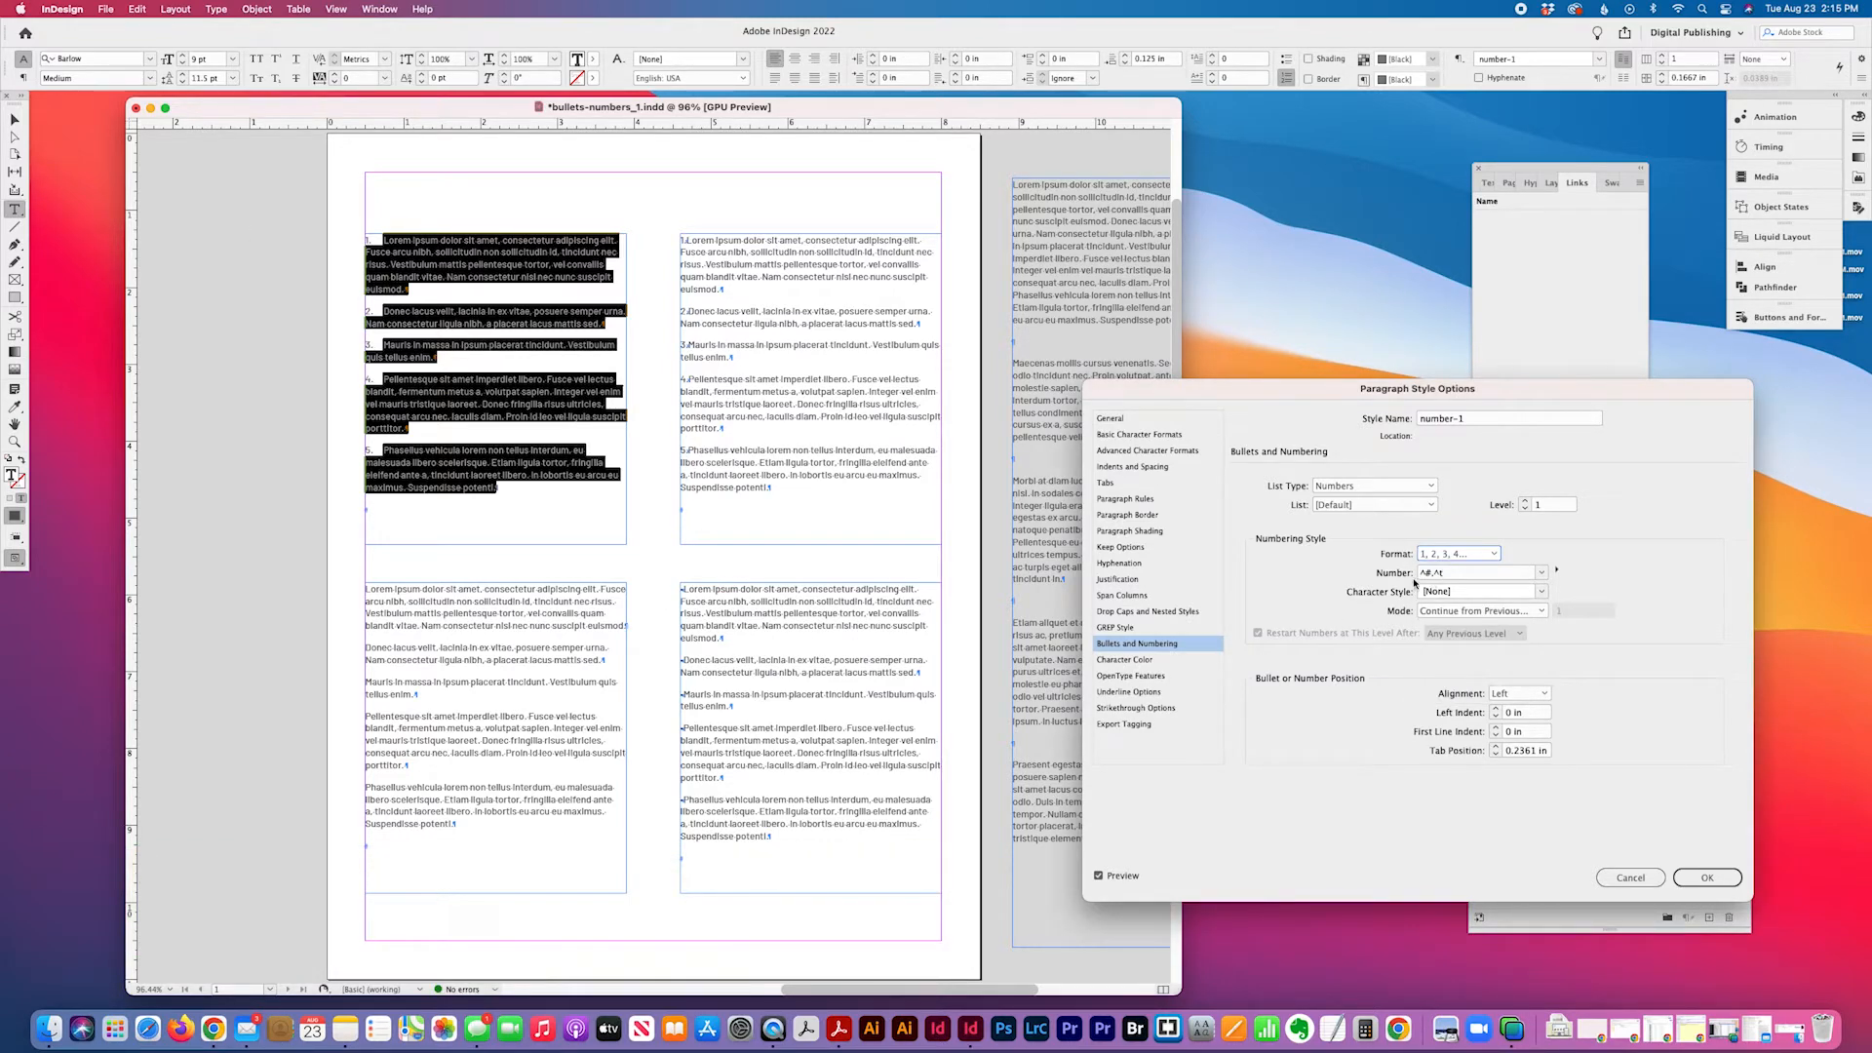
# - Set the number-1 style's number position to a 0.125 in left indent, -0.125 in first line indent and 0.125 in tab position
pyautogui.click(1542, 573)
pyautogui.moveTo(1541, 714); pyautogui.dragTo(1470, 712)
pyautogui.write('.125')
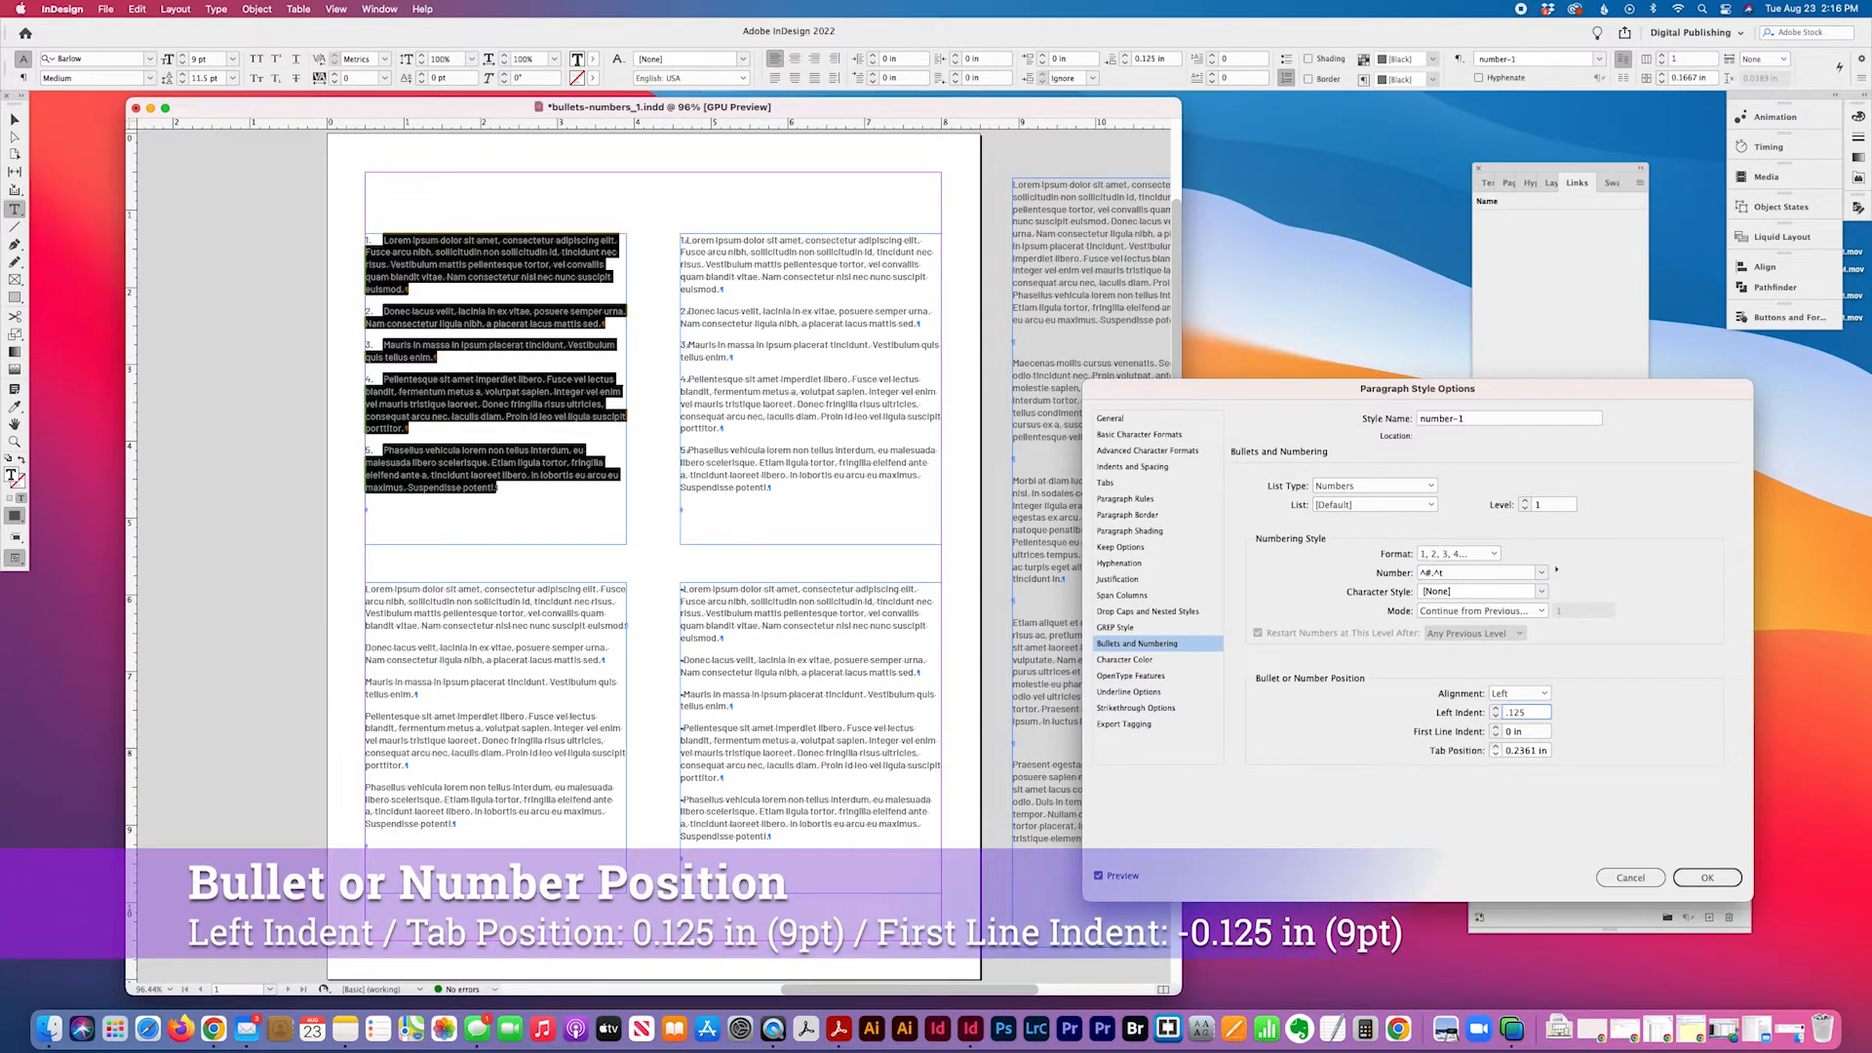
pyautogui.press('Tab')
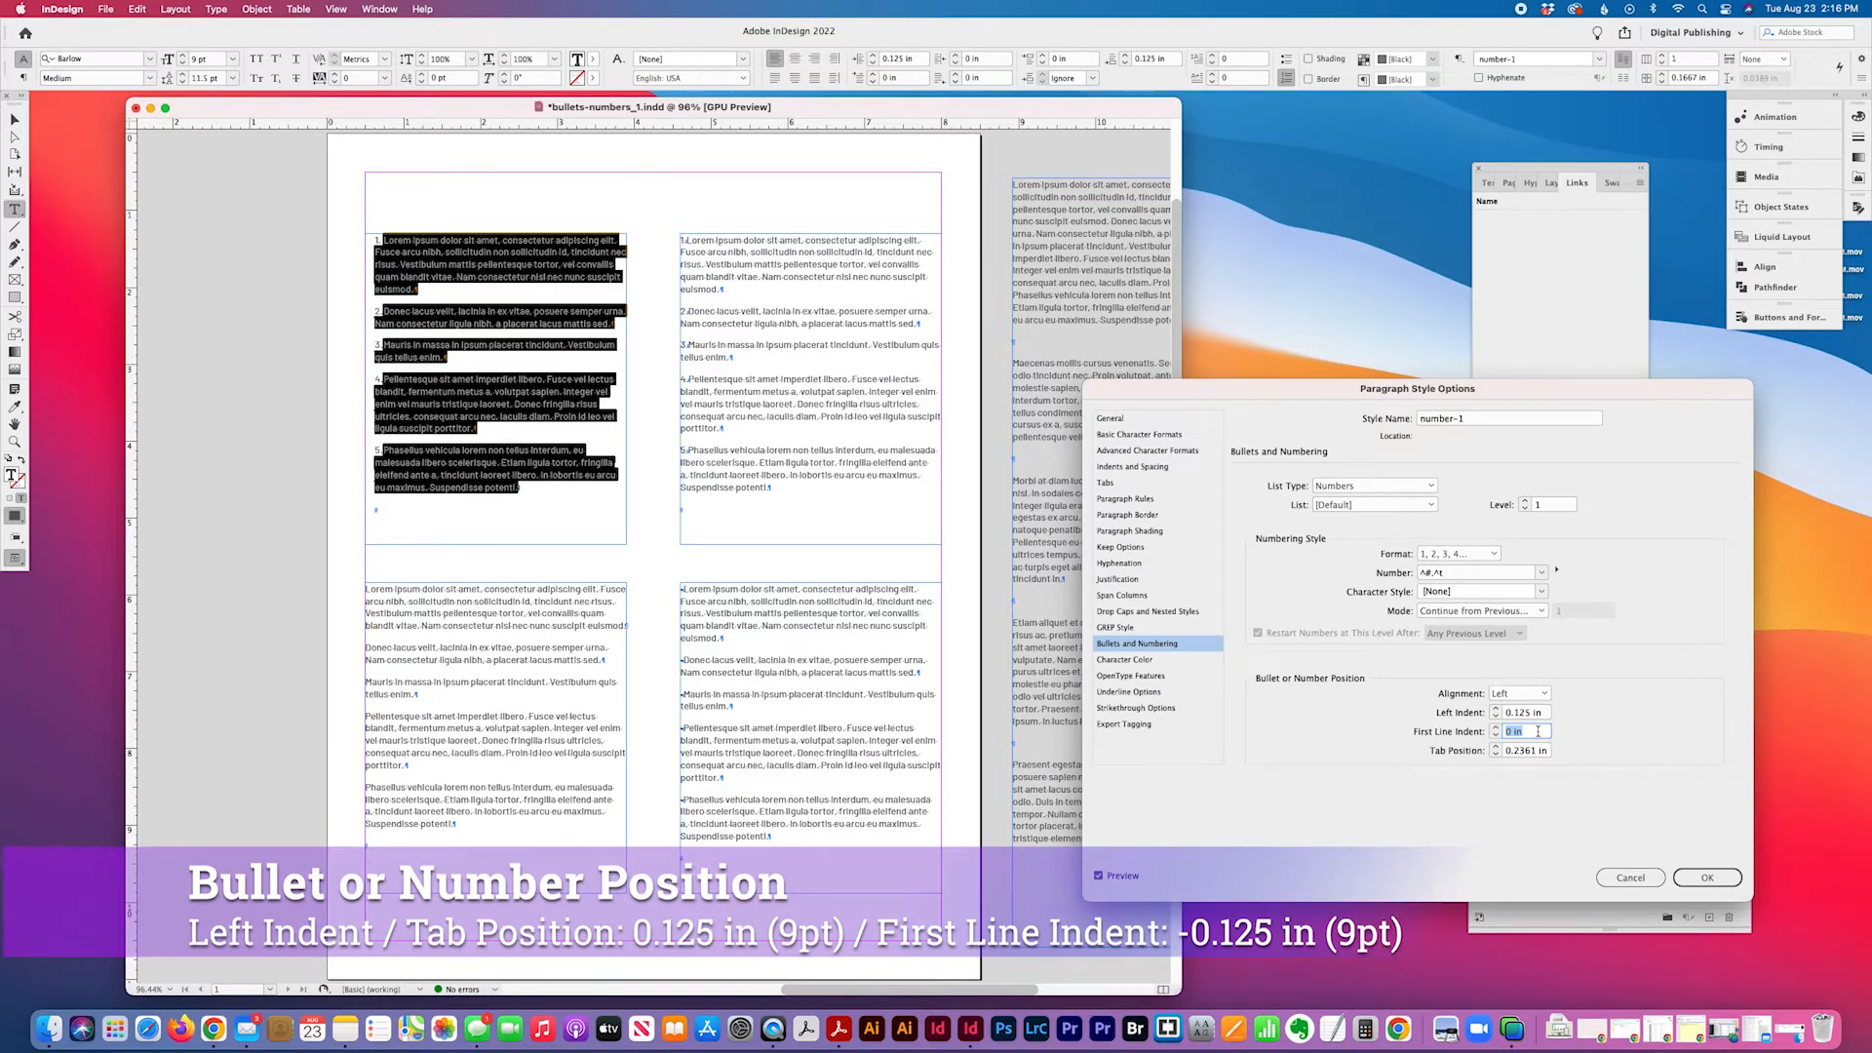
pyautogui.write('-.125')
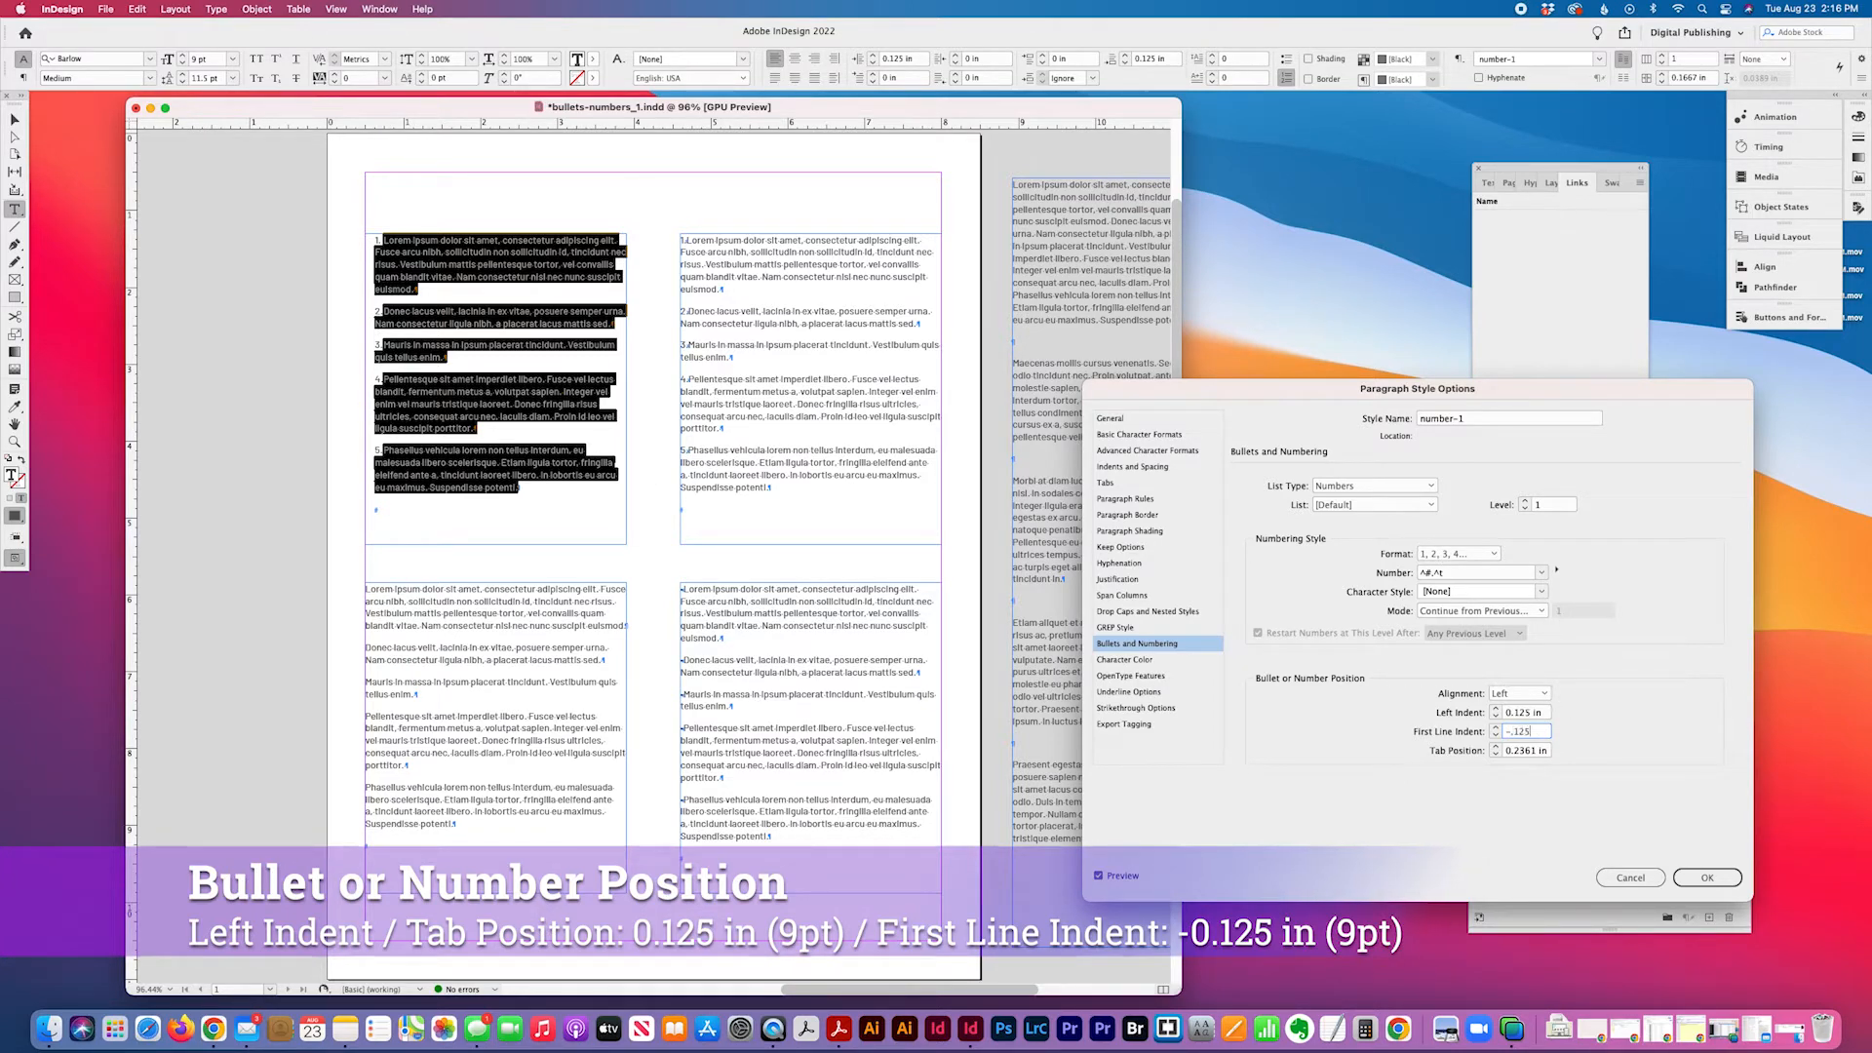
pyautogui.press('Tab')
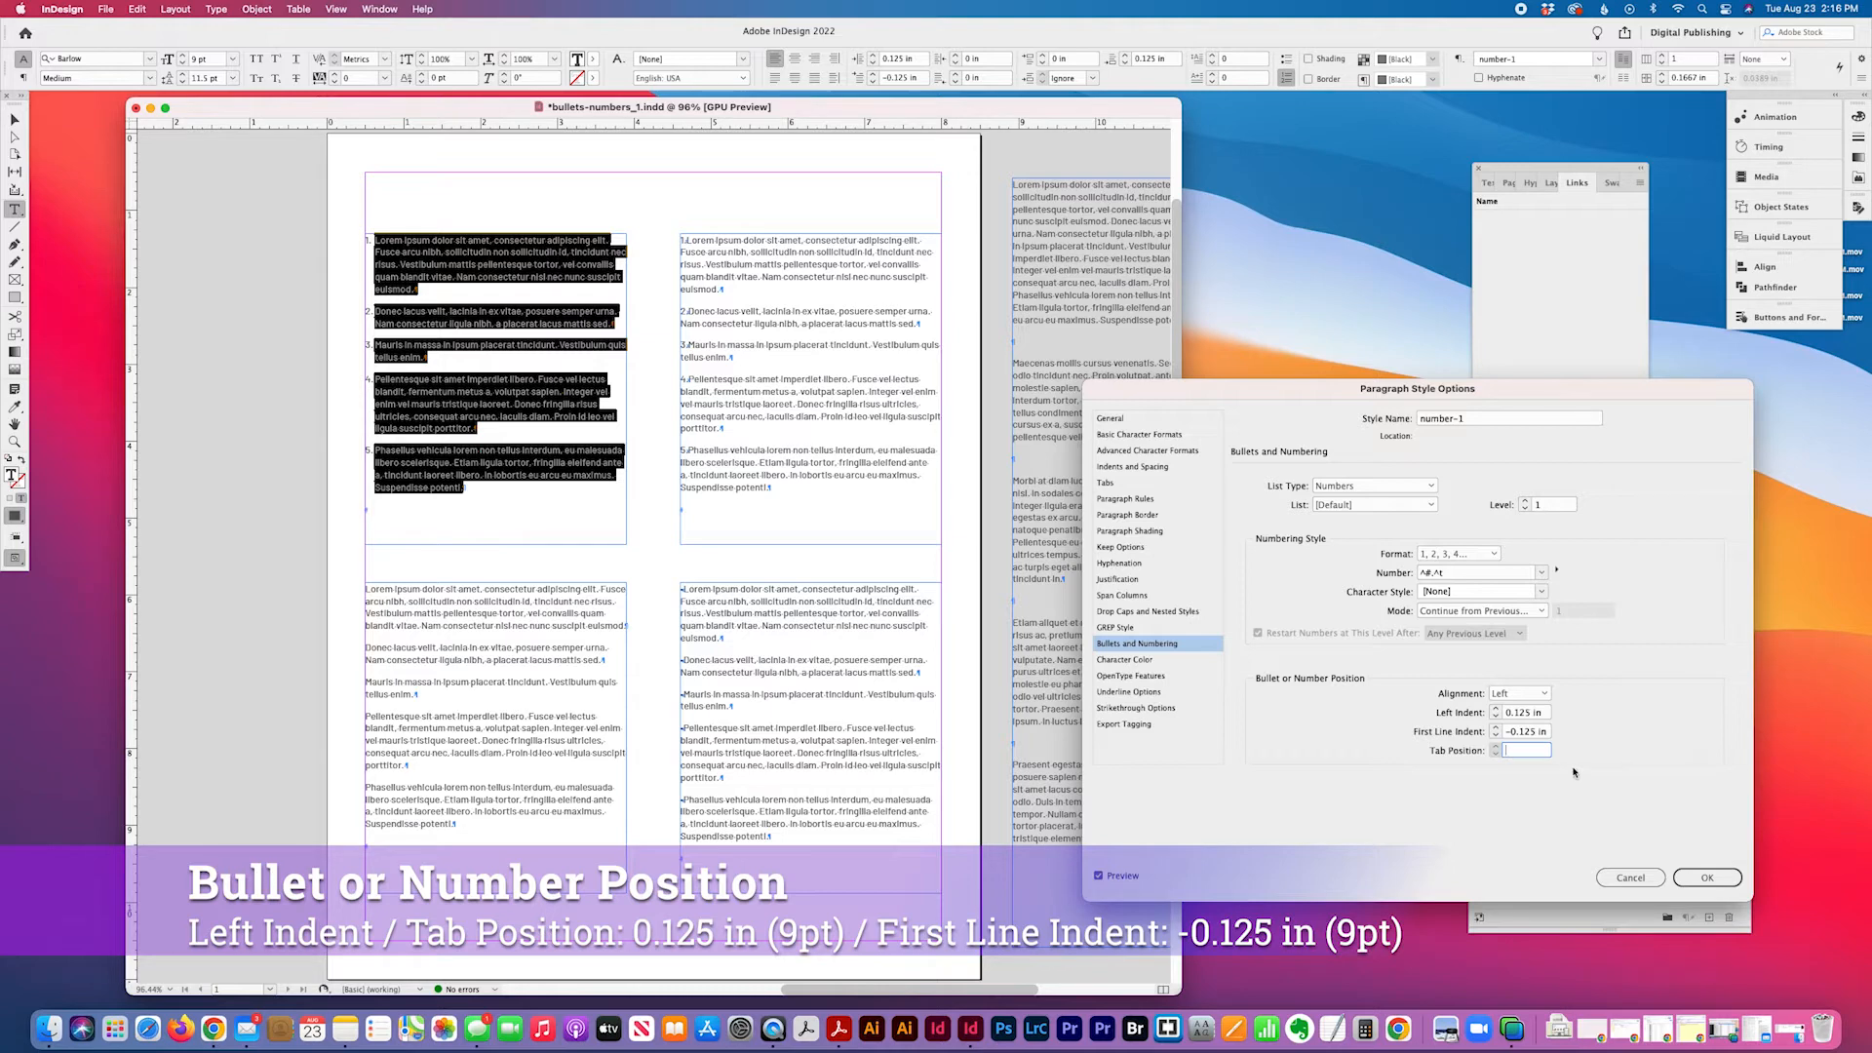
pyautogui.write('.125')
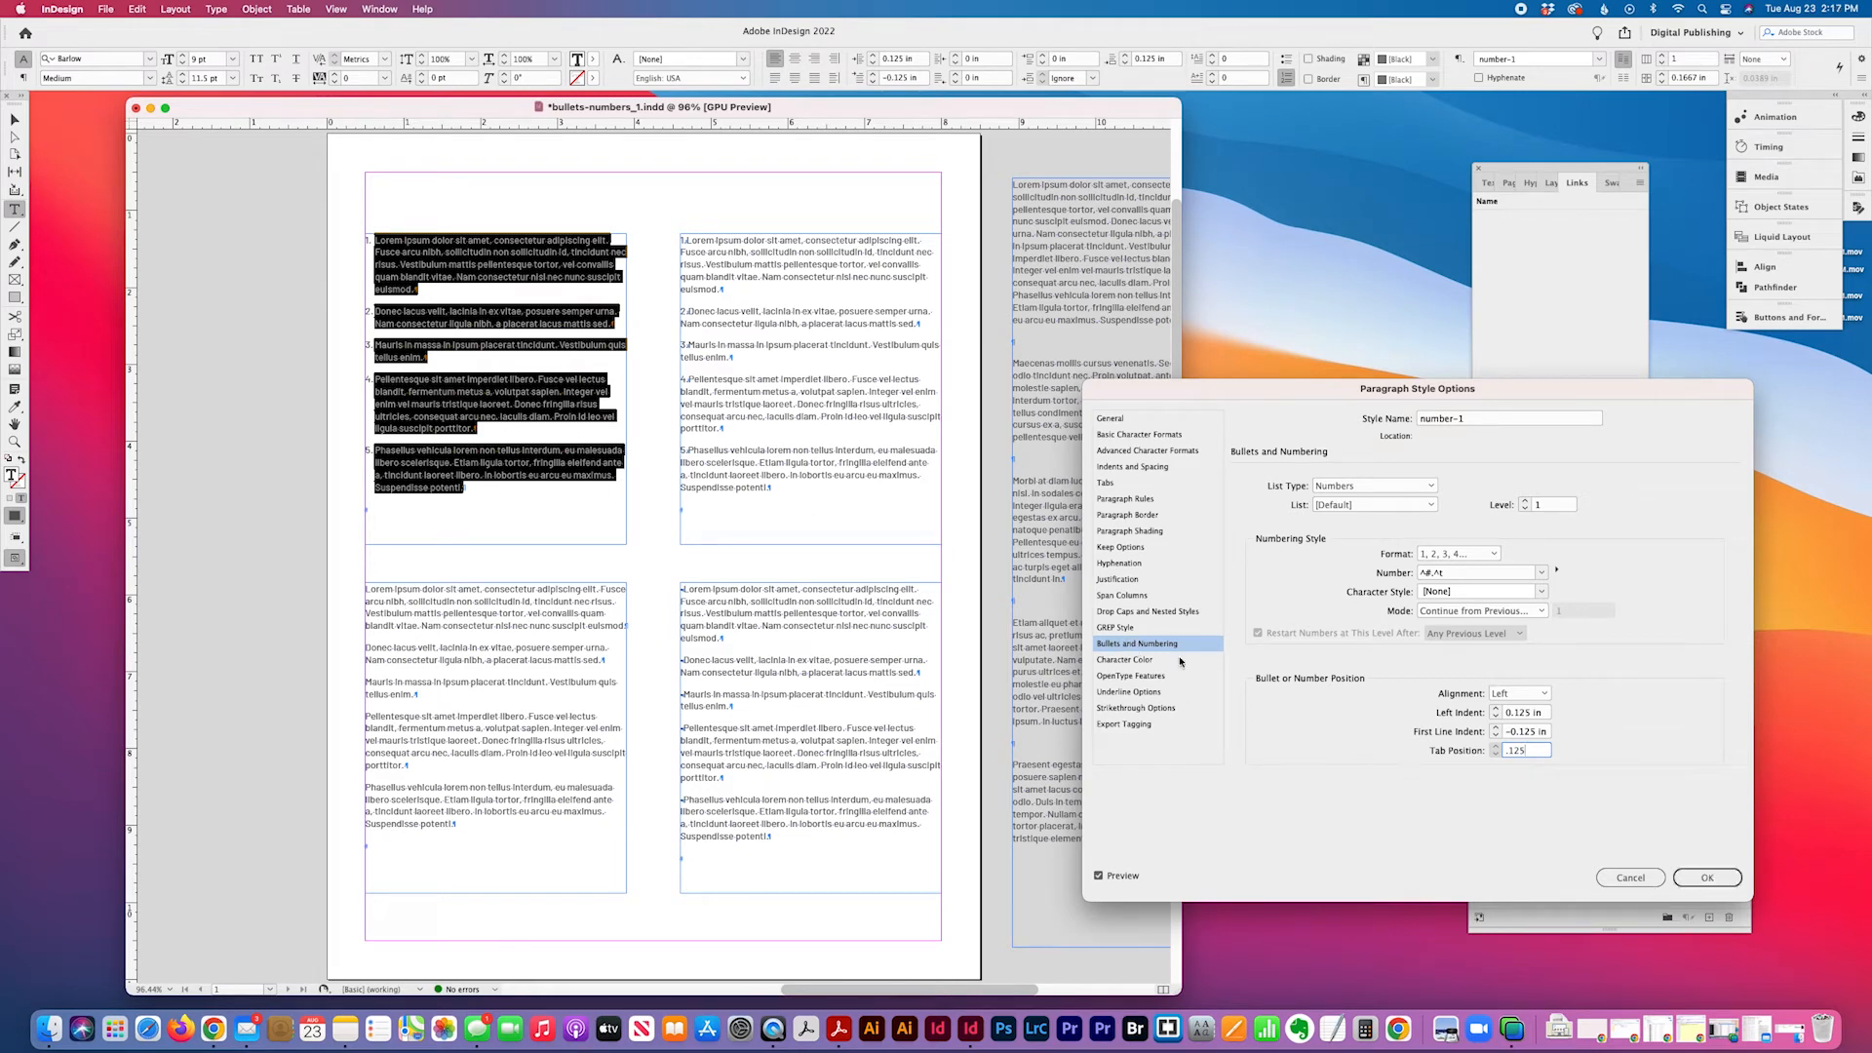
pyautogui.click(1713, 880)
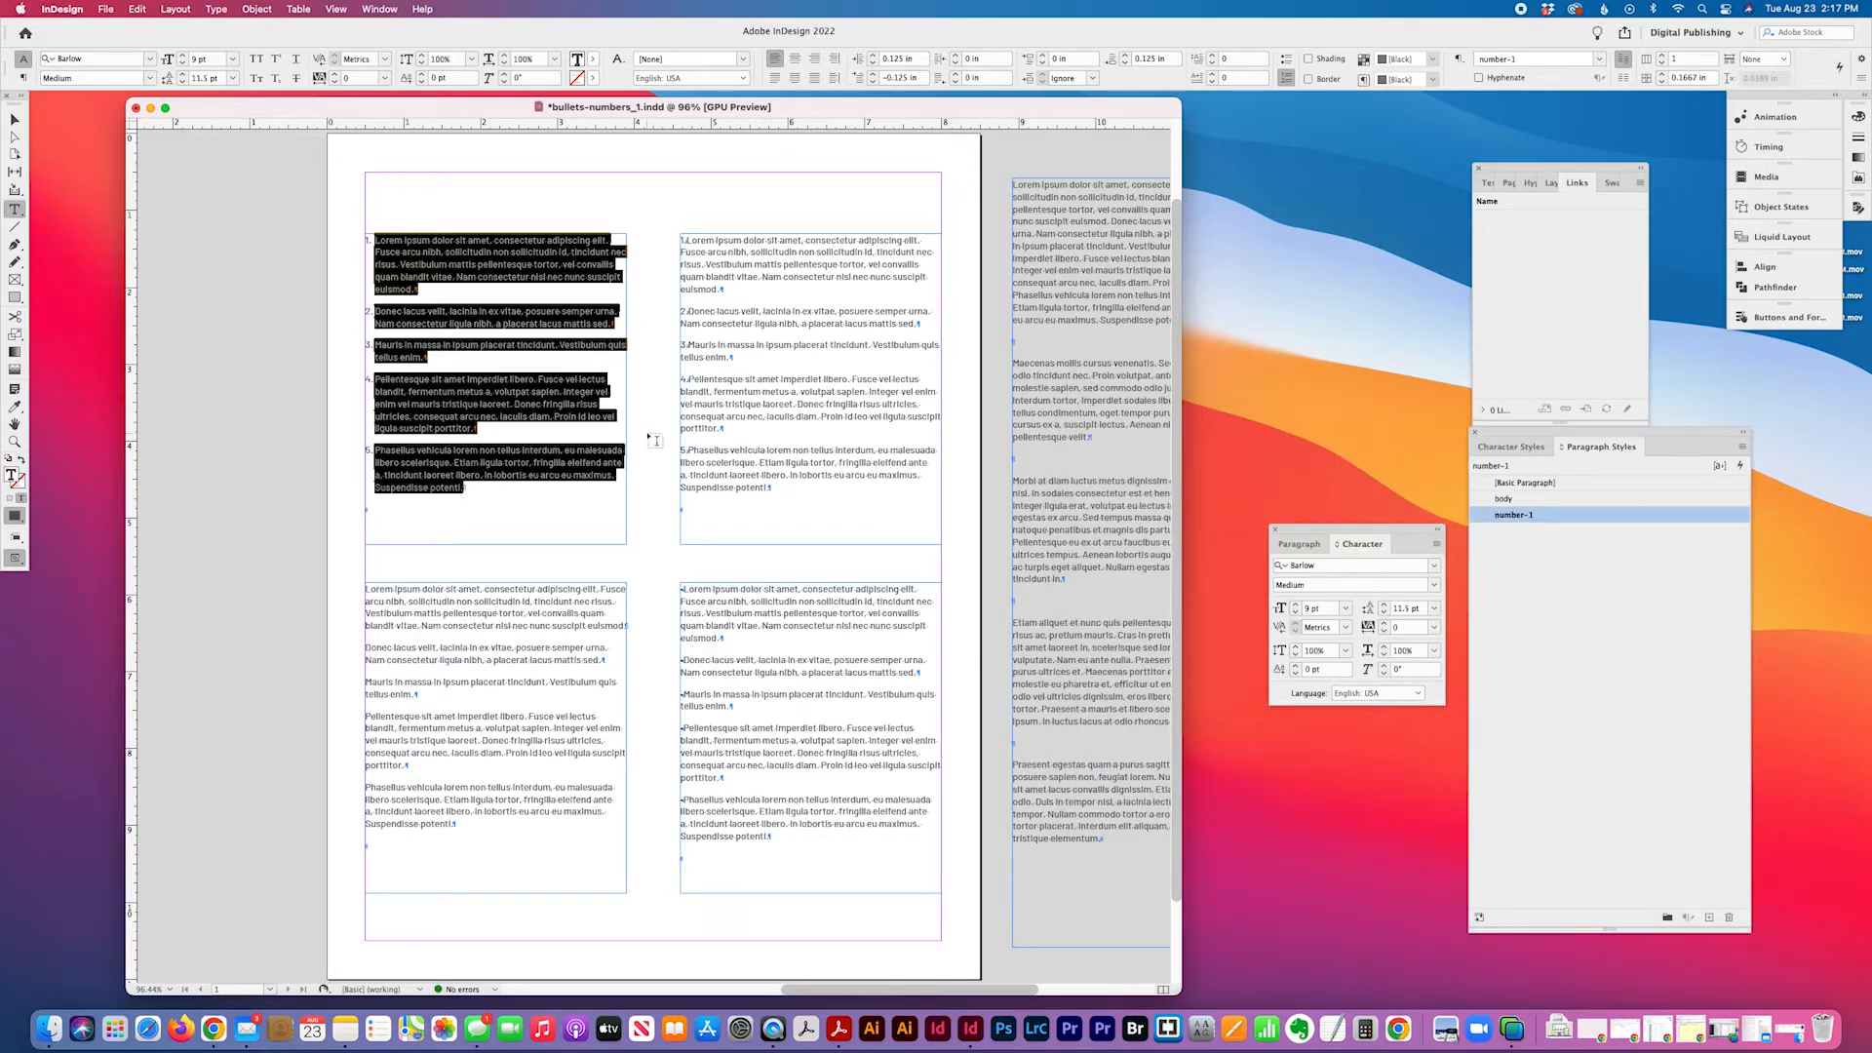
pyautogui.click(429, 391)
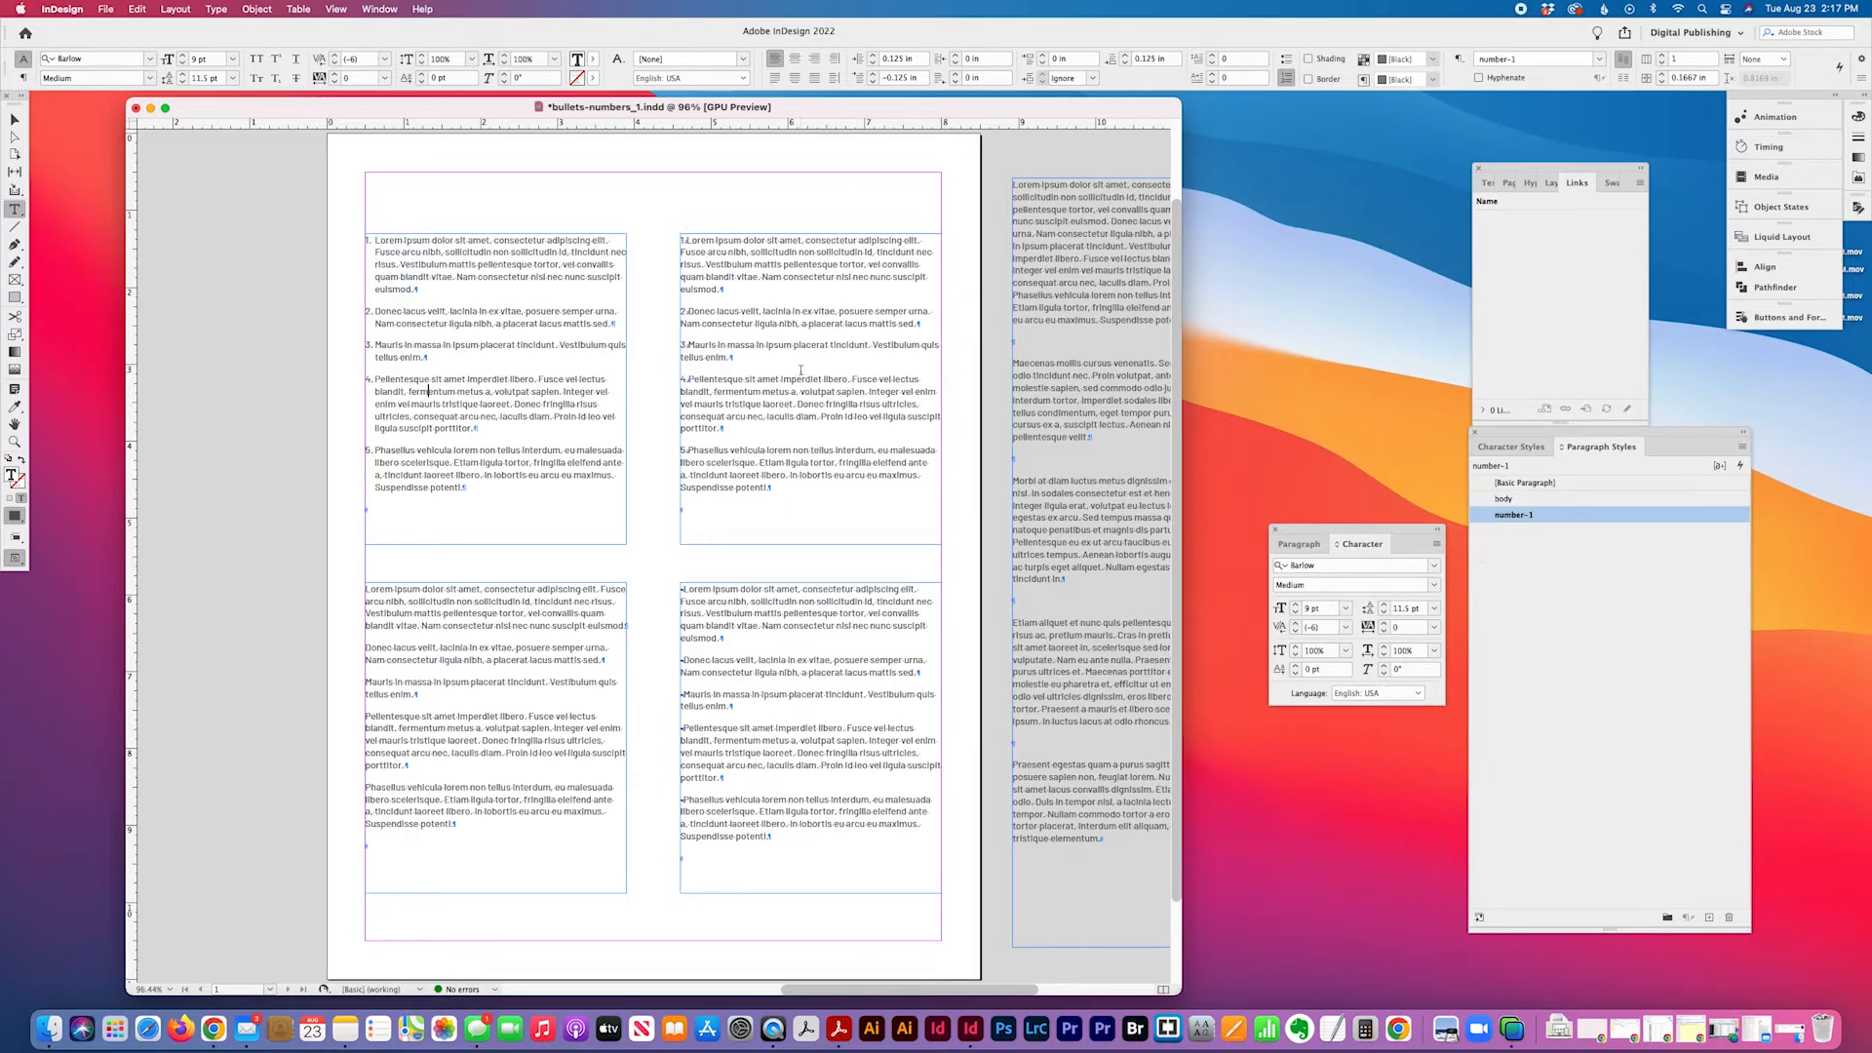
# - Create a paragraph style named numbers-2 based on body and apply it to the manually numbered paragraphs in the upper-right text frame
pyautogui.moveTo(775, 490); pyautogui.dragTo(661, 256)
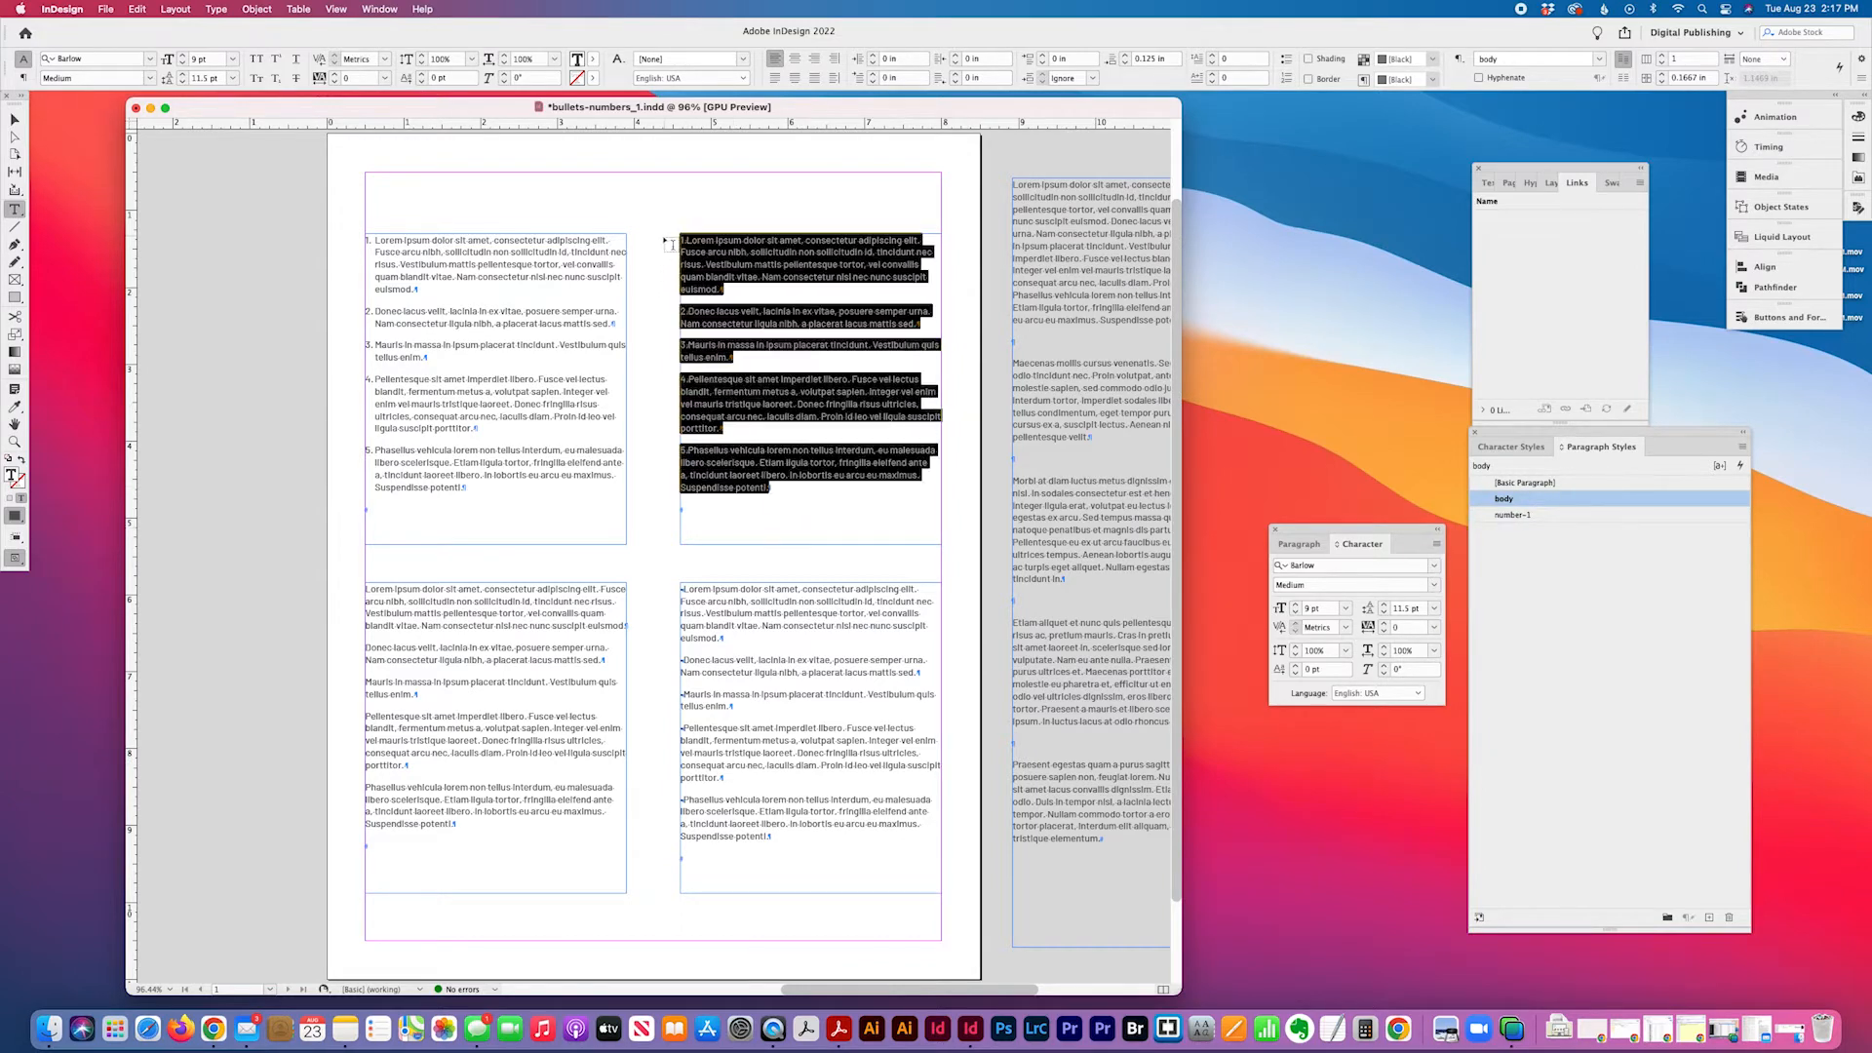
pyautogui.click(1689, 498)
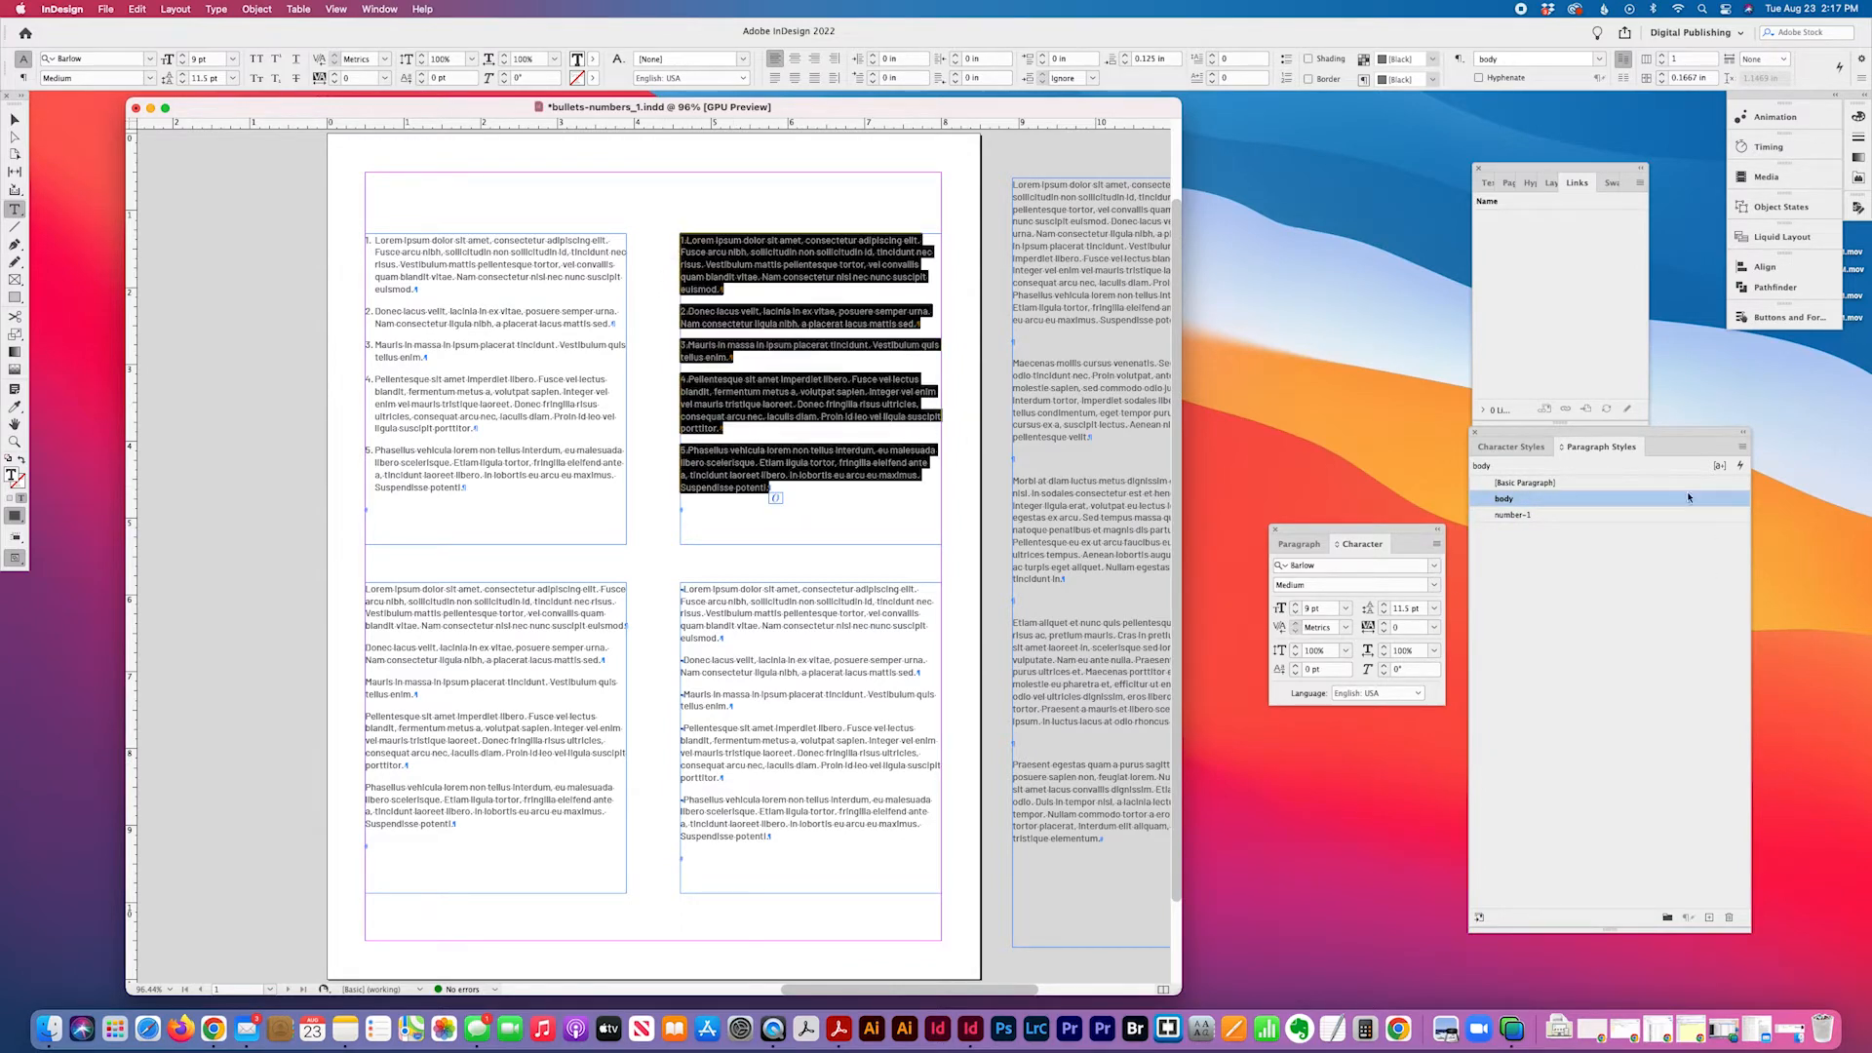
pyautogui.click(1743, 446)
pyautogui.click(1720, 456)
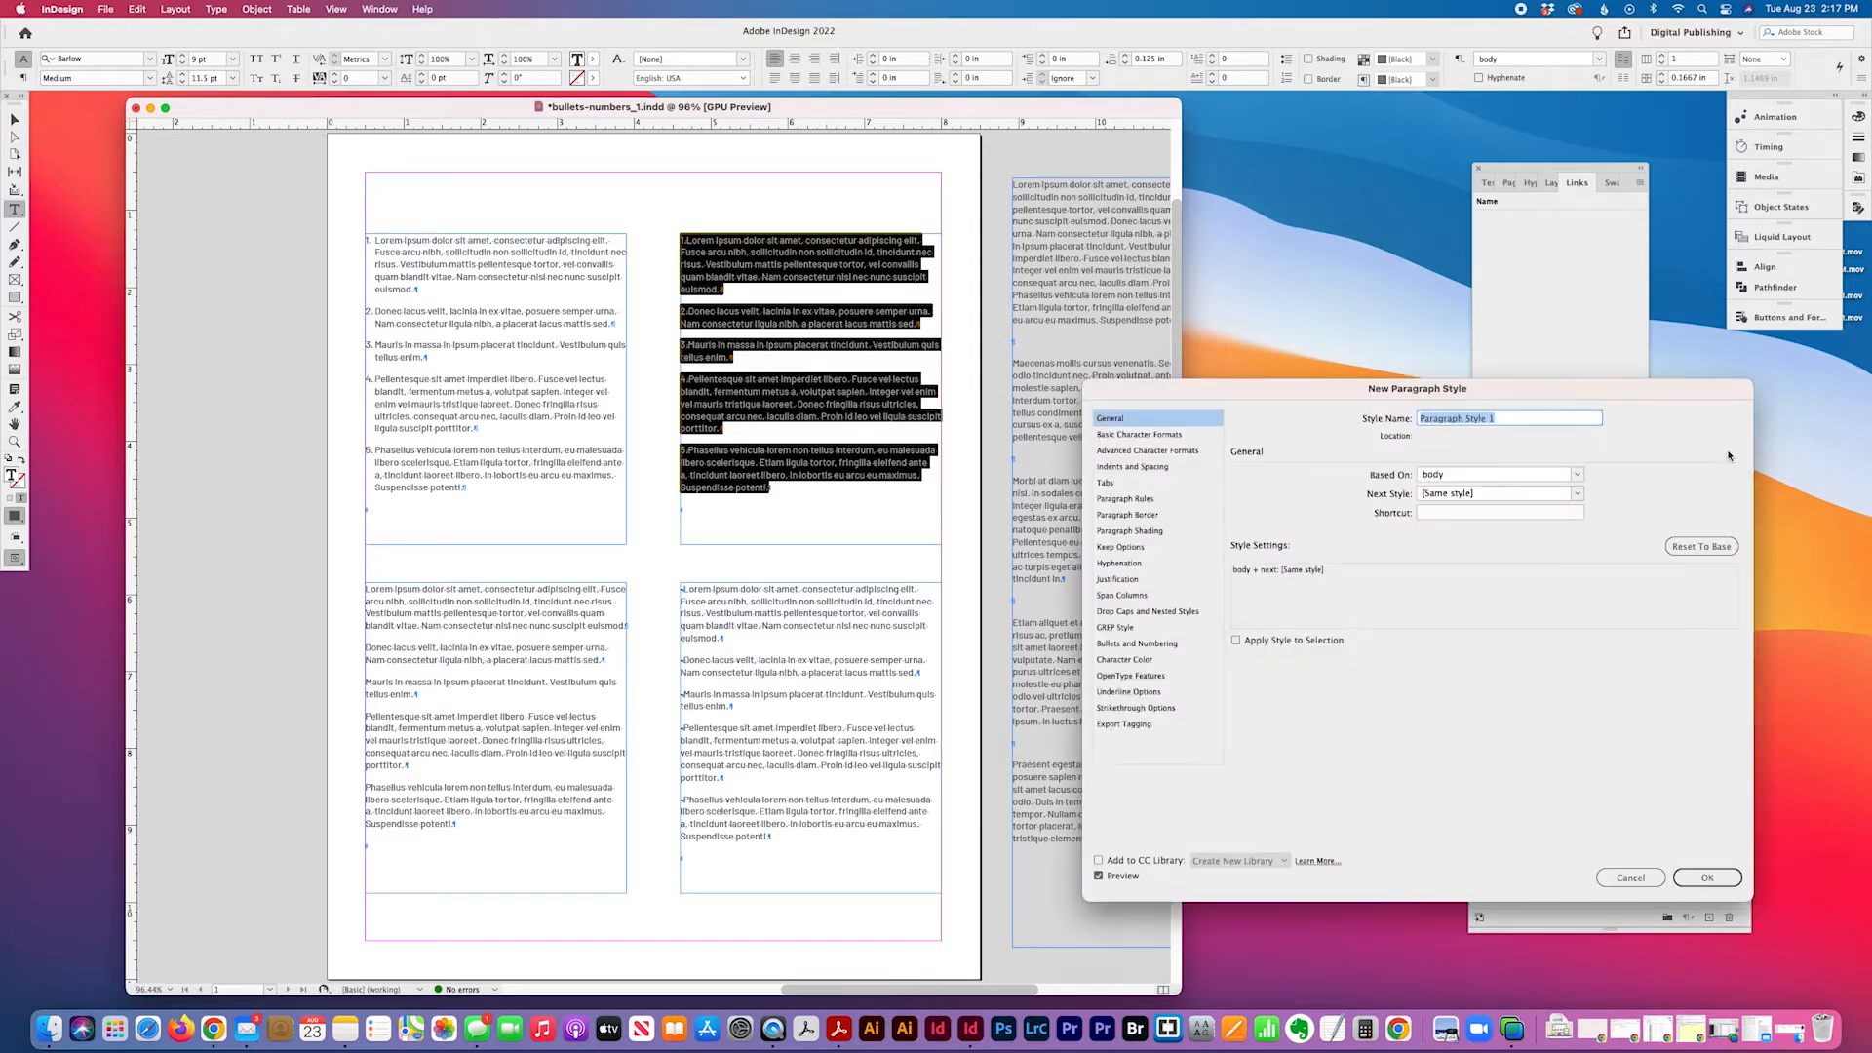
pyautogui.write('numbers-2')
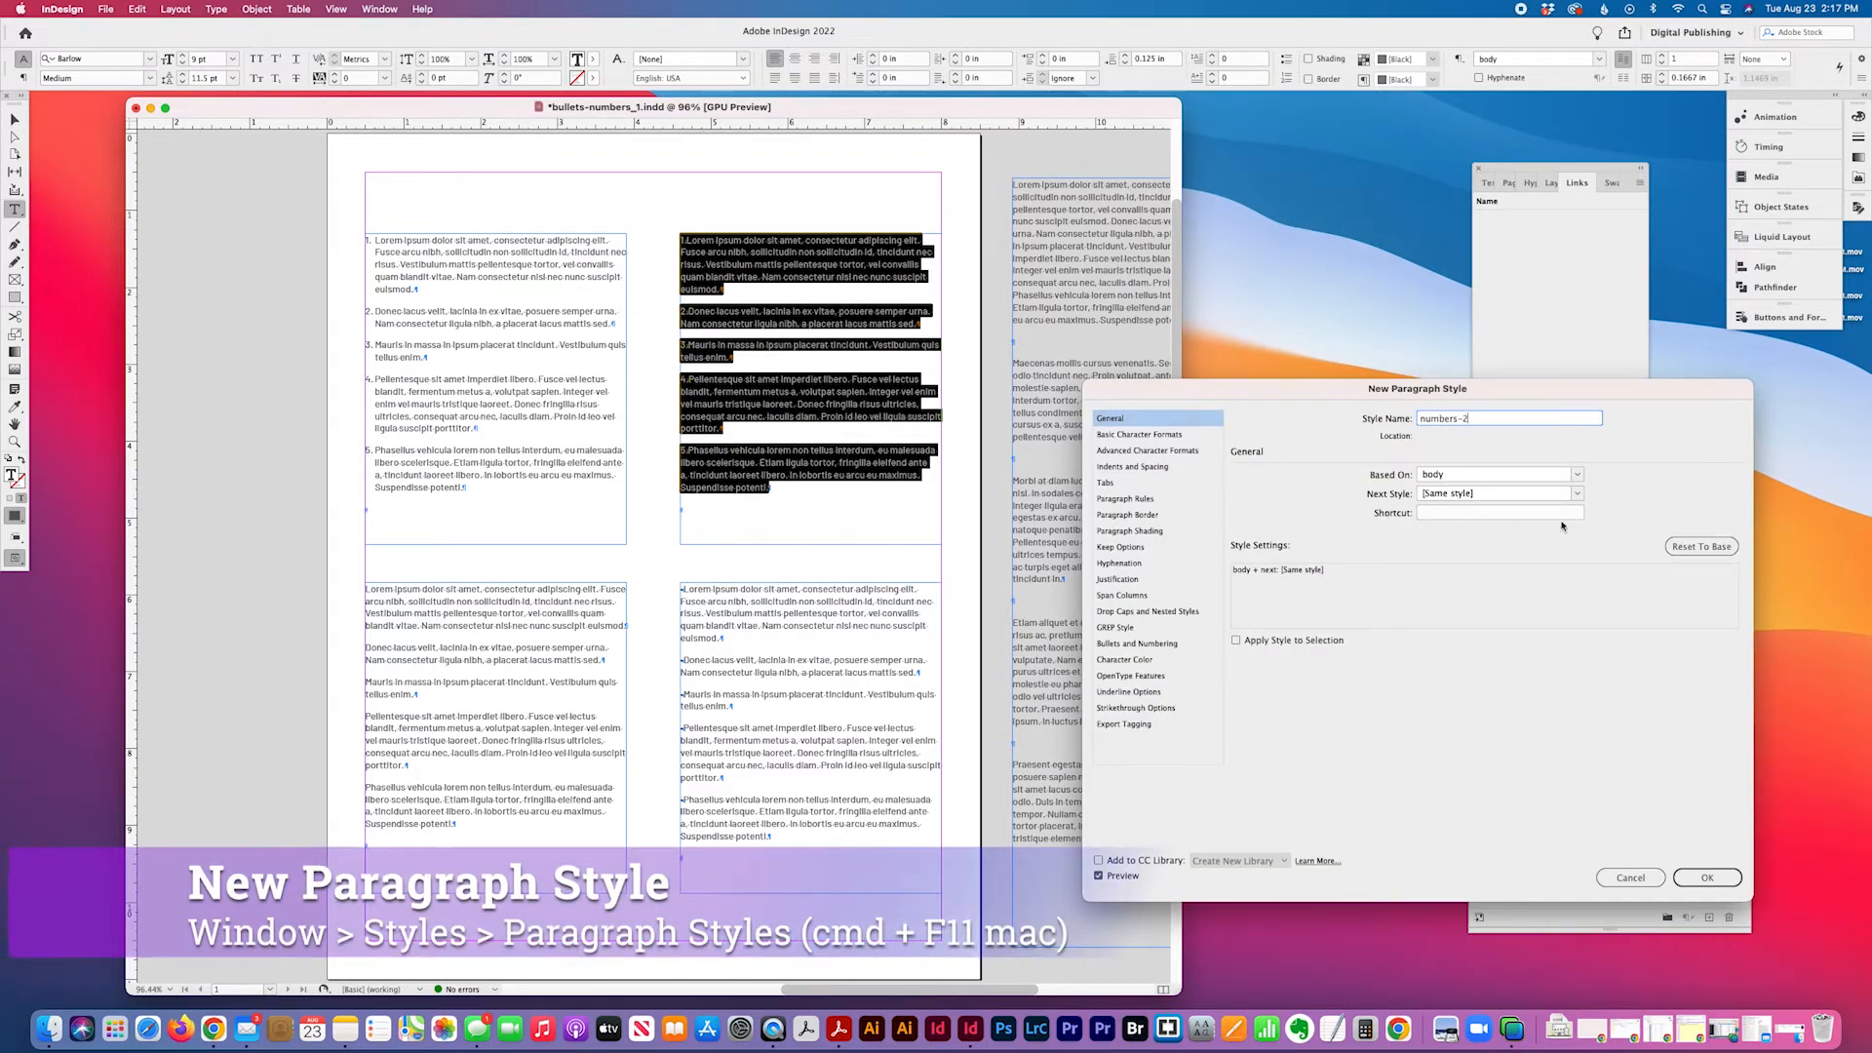
pyautogui.click(1706, 877)
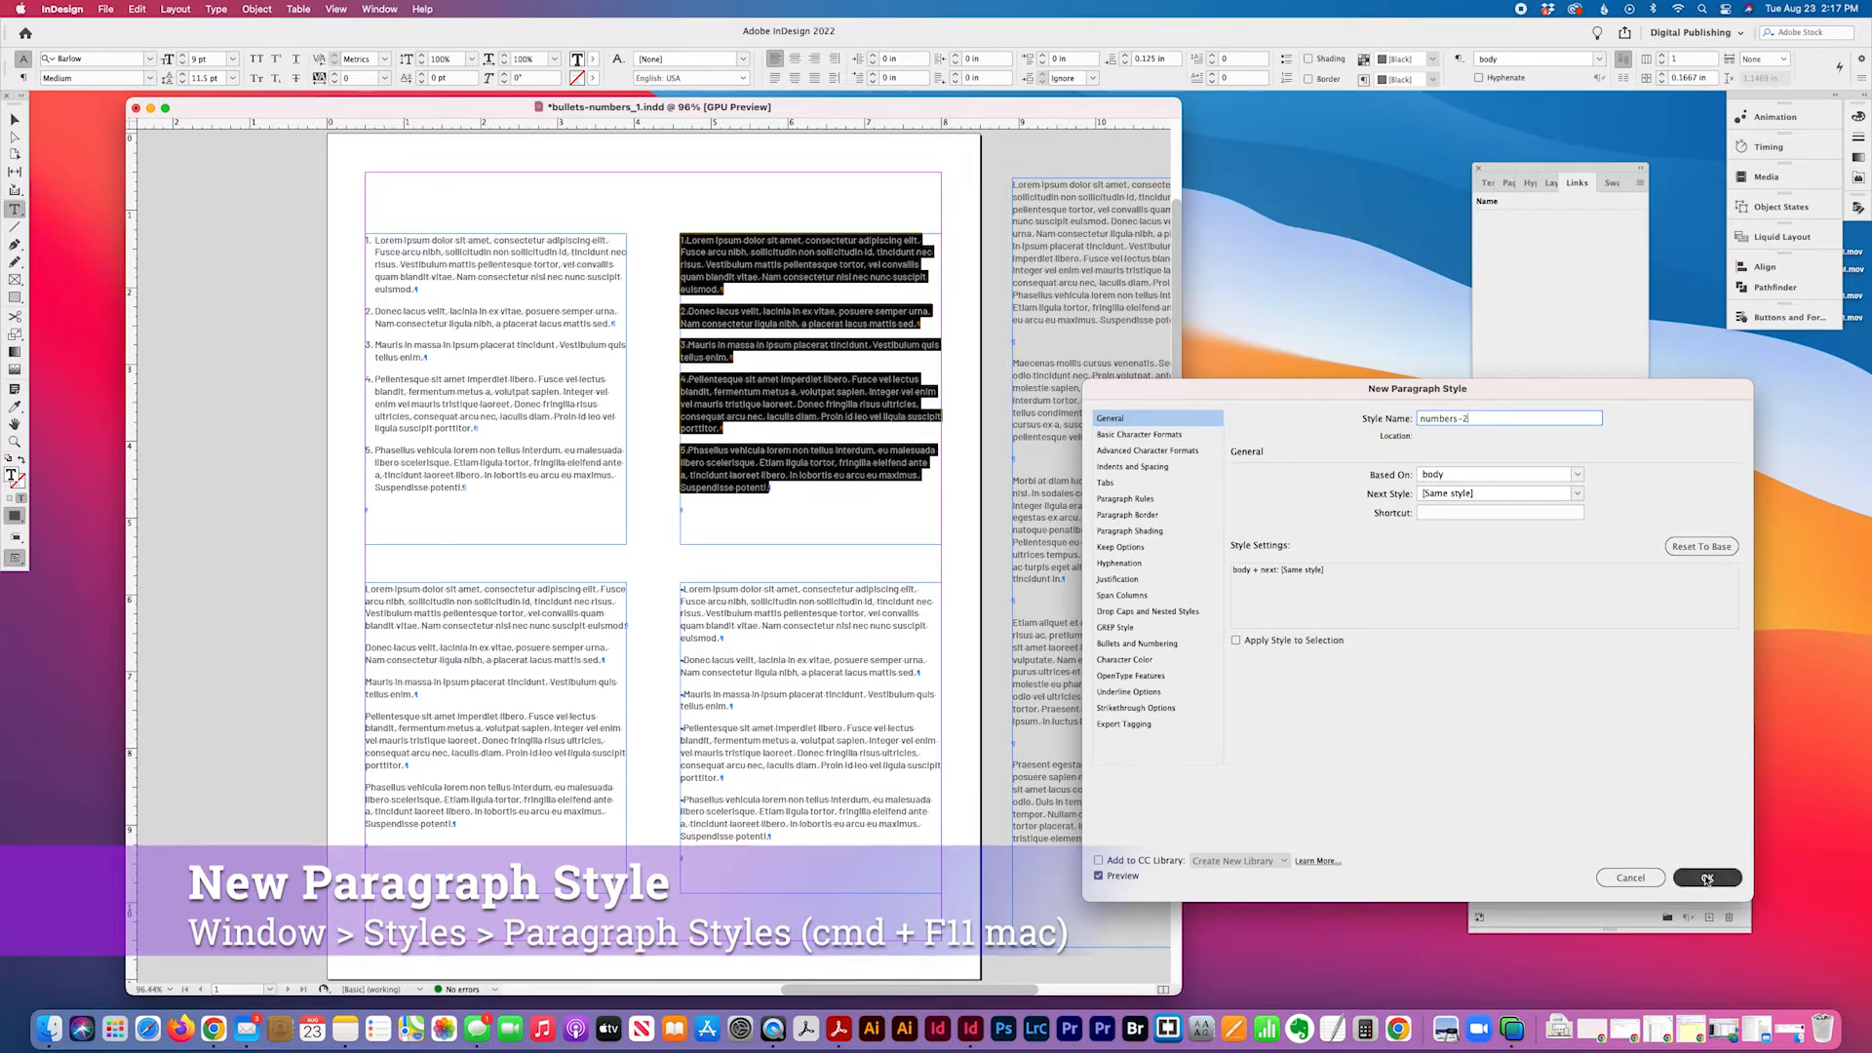
pyautogui.click(1537, 516)
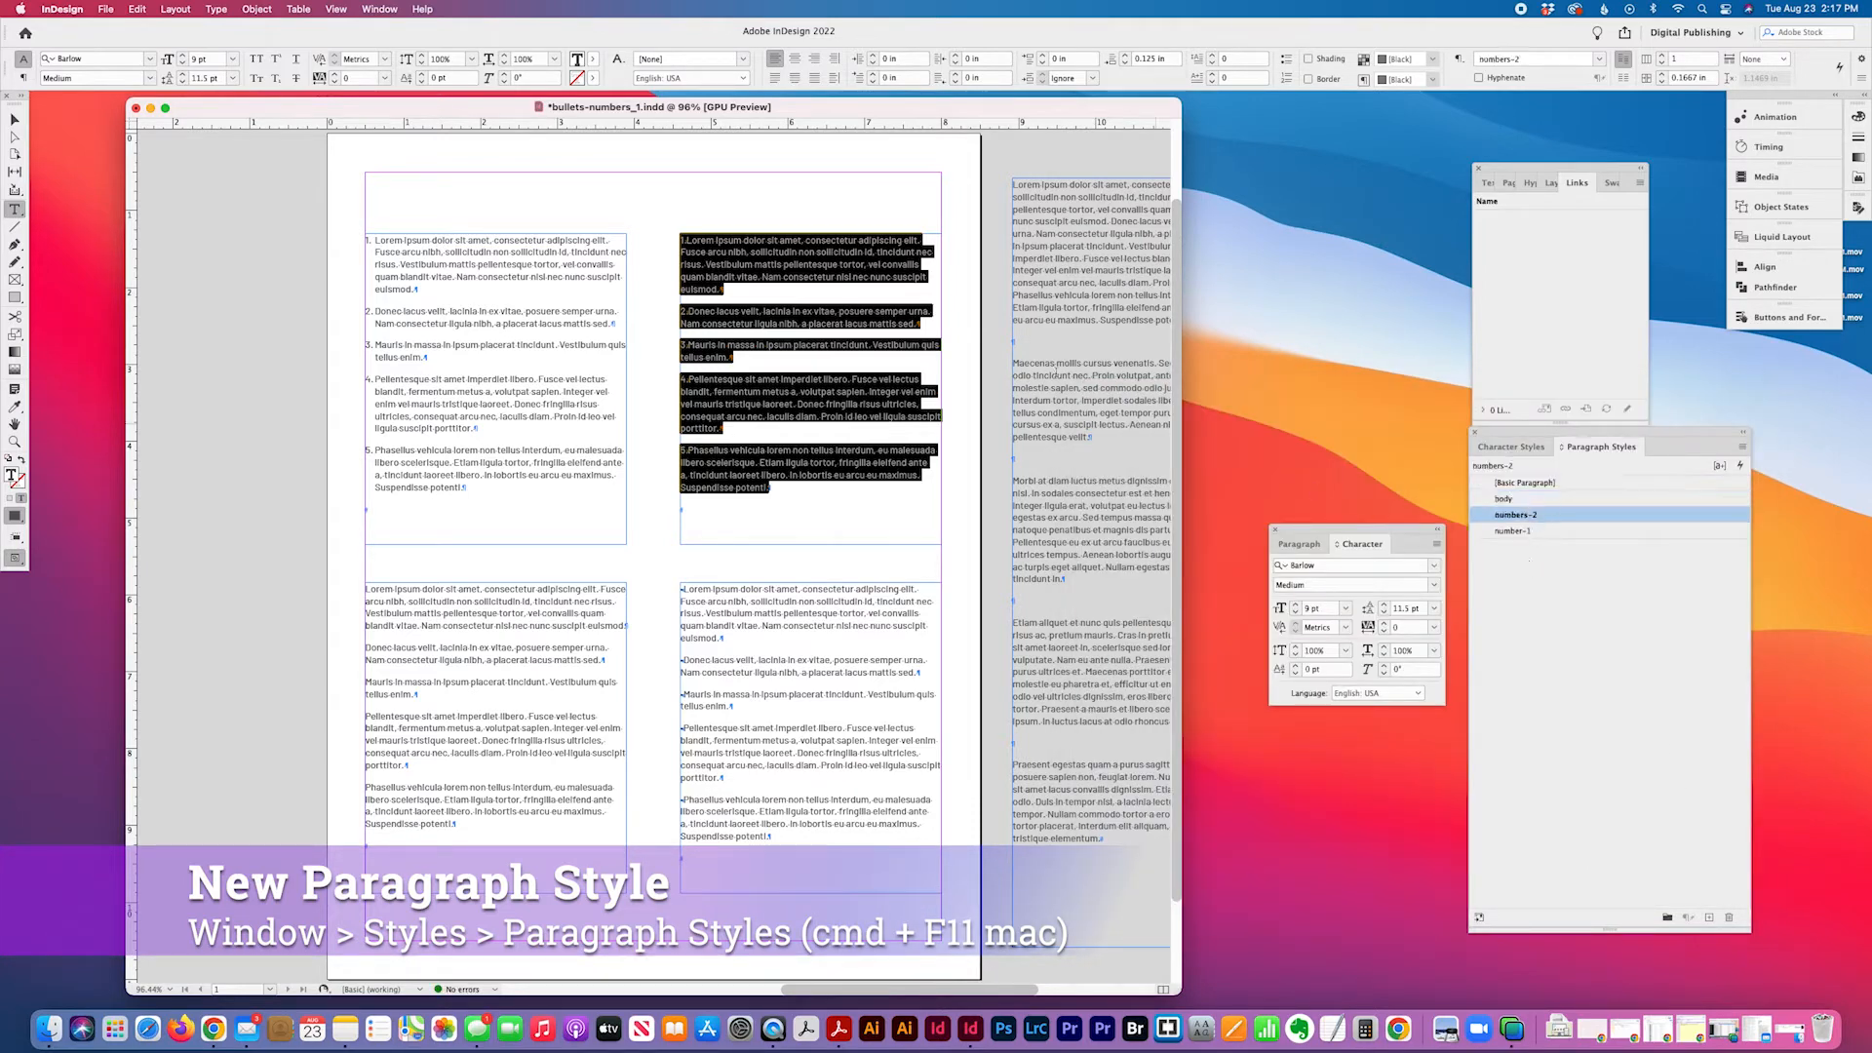
# - Set the numbers-2 style's indents to a 0.125 in left indent and a -0.125 in first line indent
pyautogui.doubleClick(1647, 514)
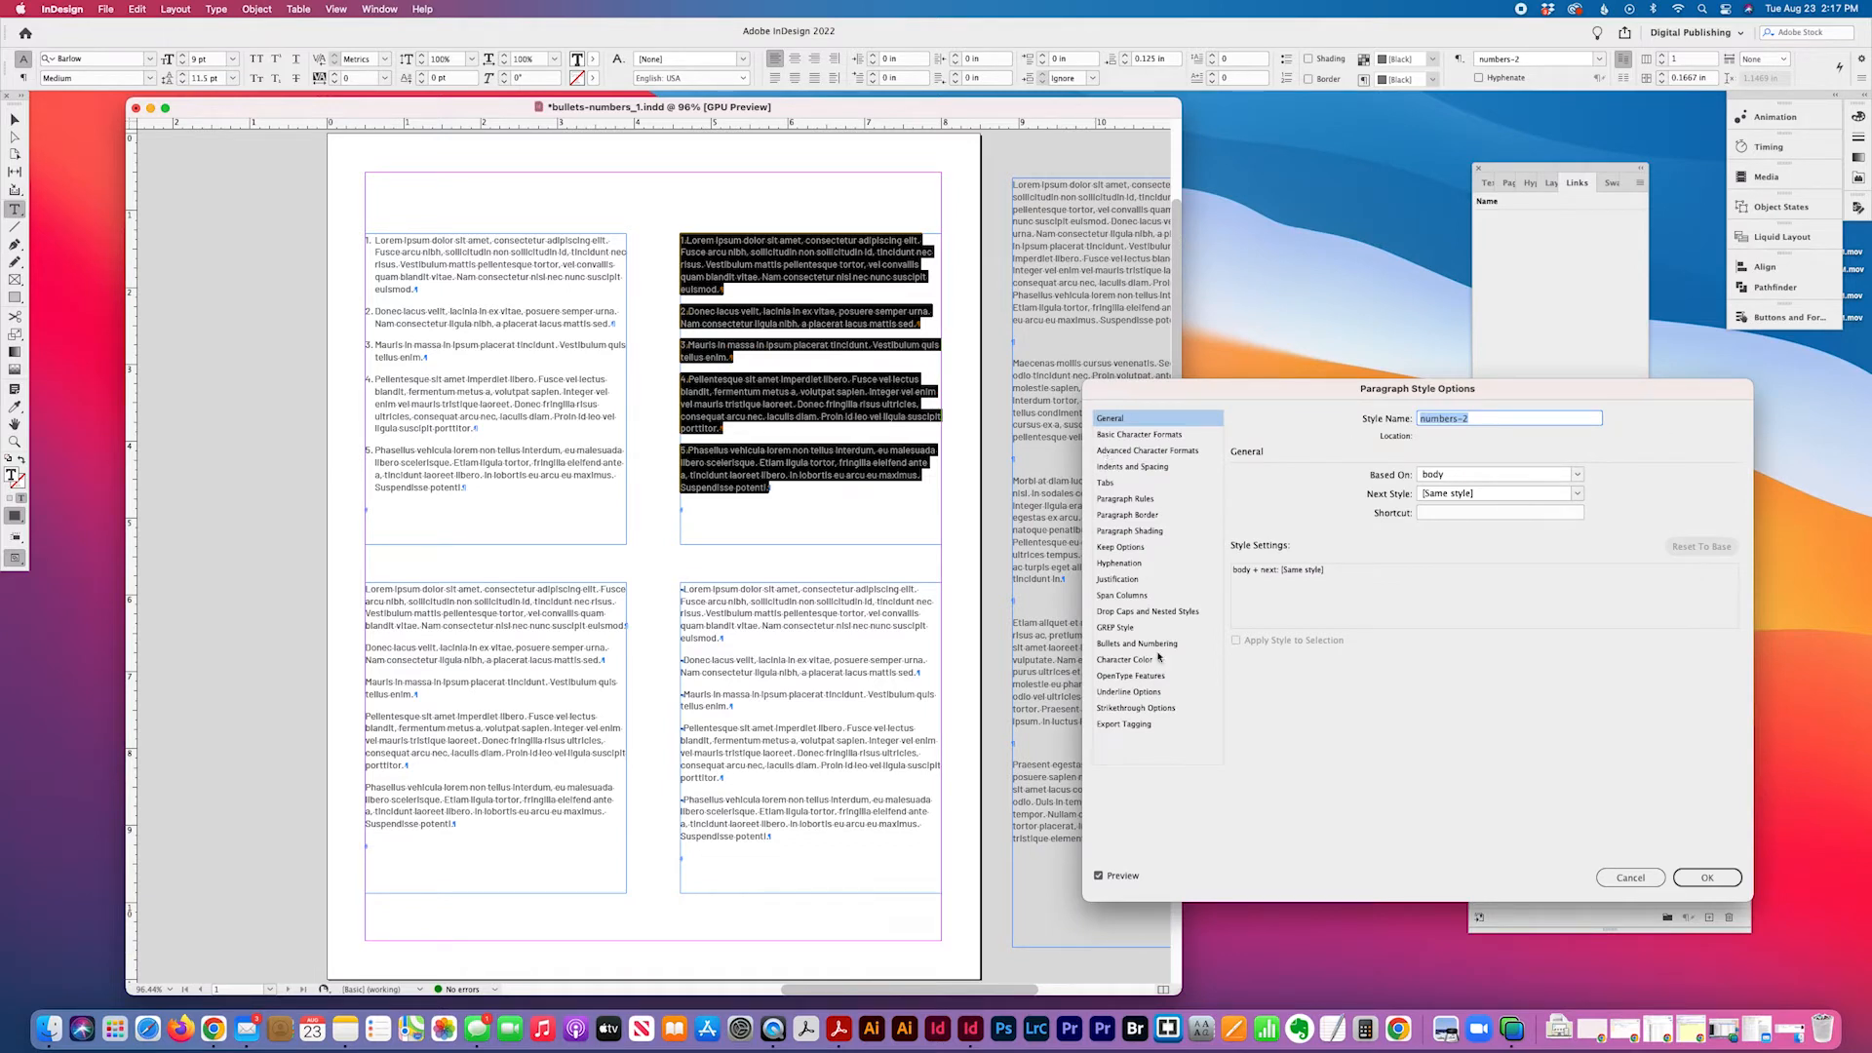
pyautogui.click(1123, 434)
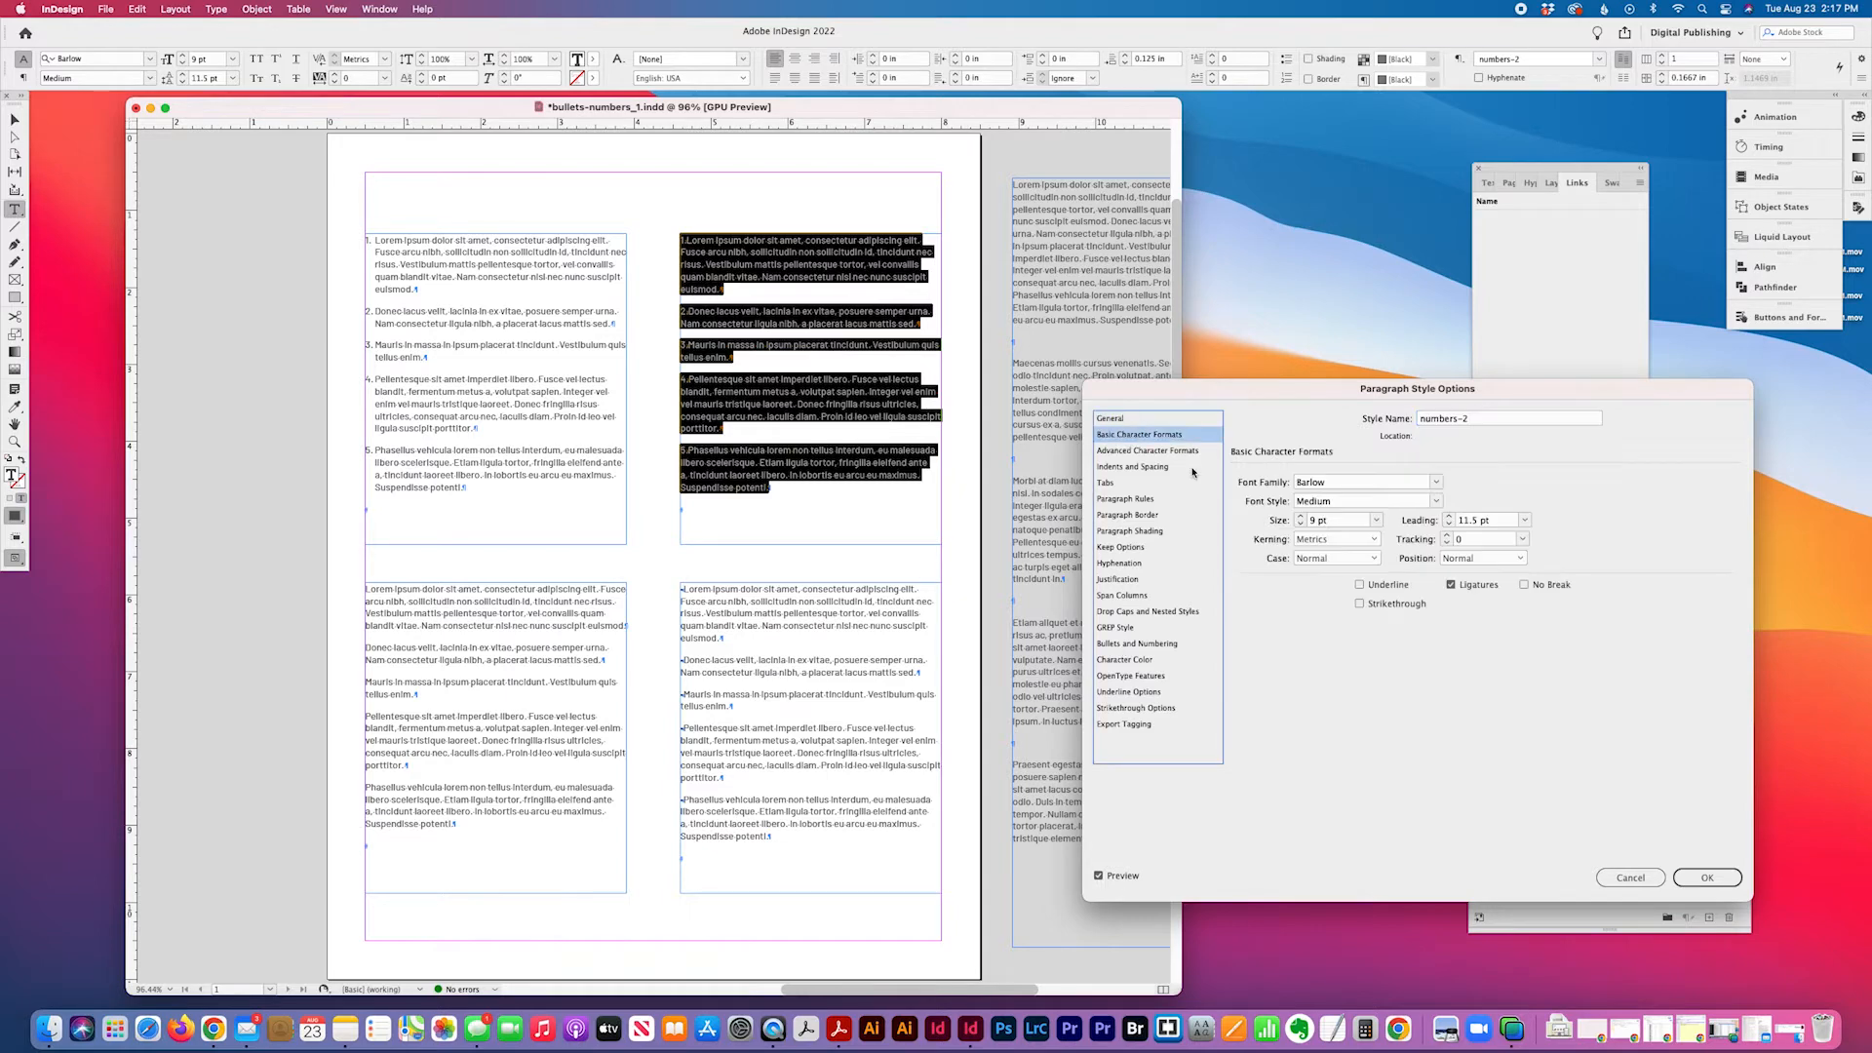
pyautogui.click(1141, 466)
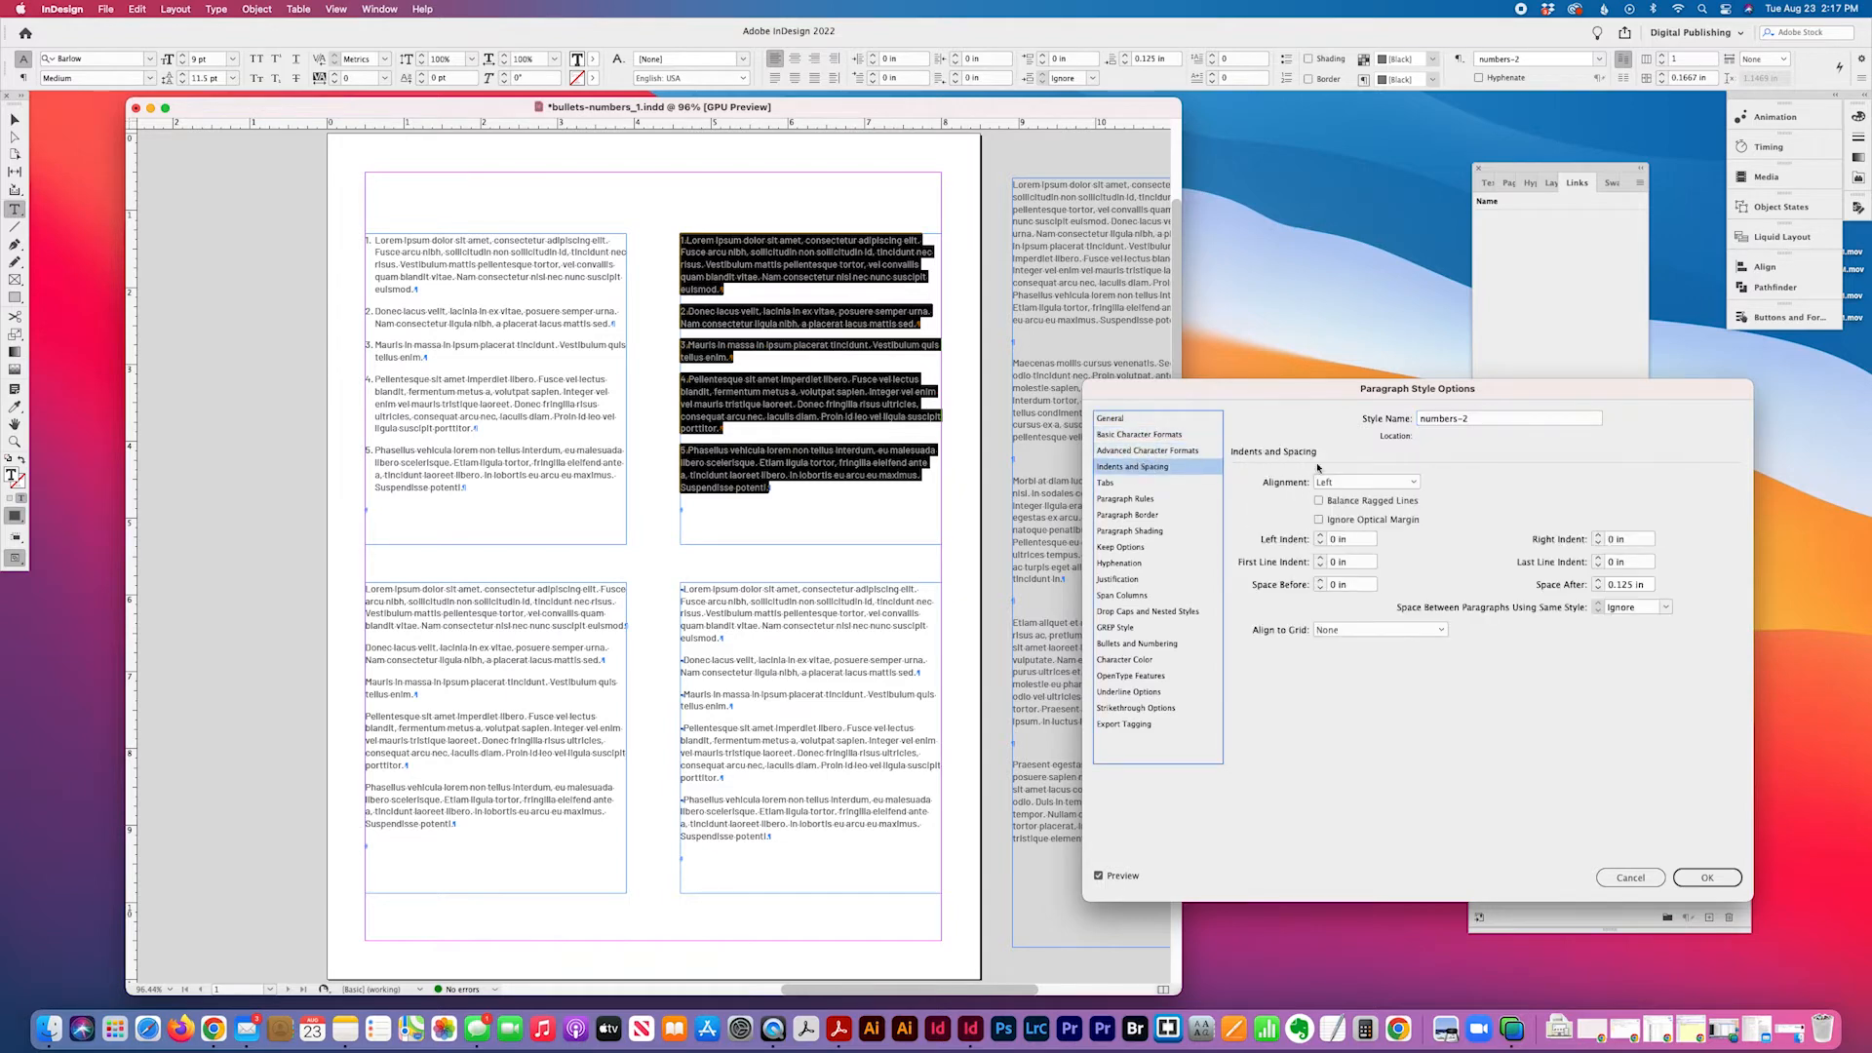
pyautogui.click(1355, 542)
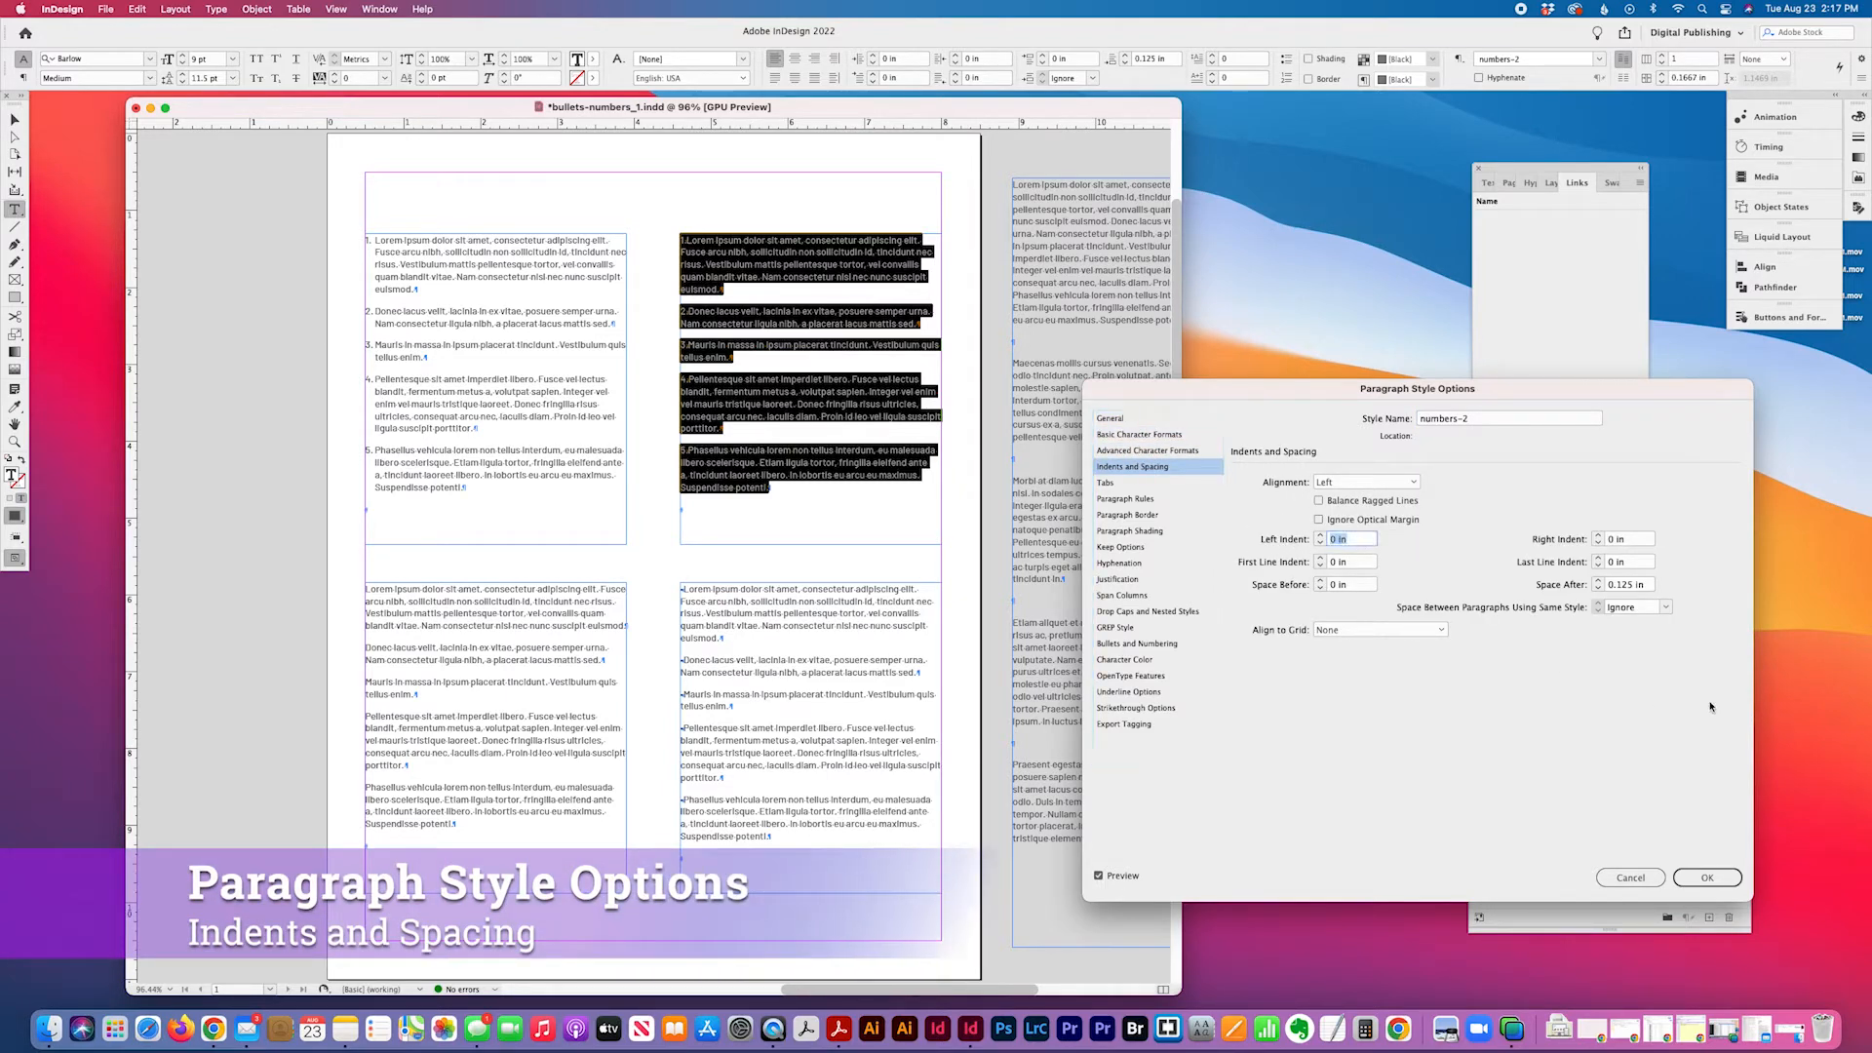
pyautogui.write('0.125')
pyautogui.press('Tab')
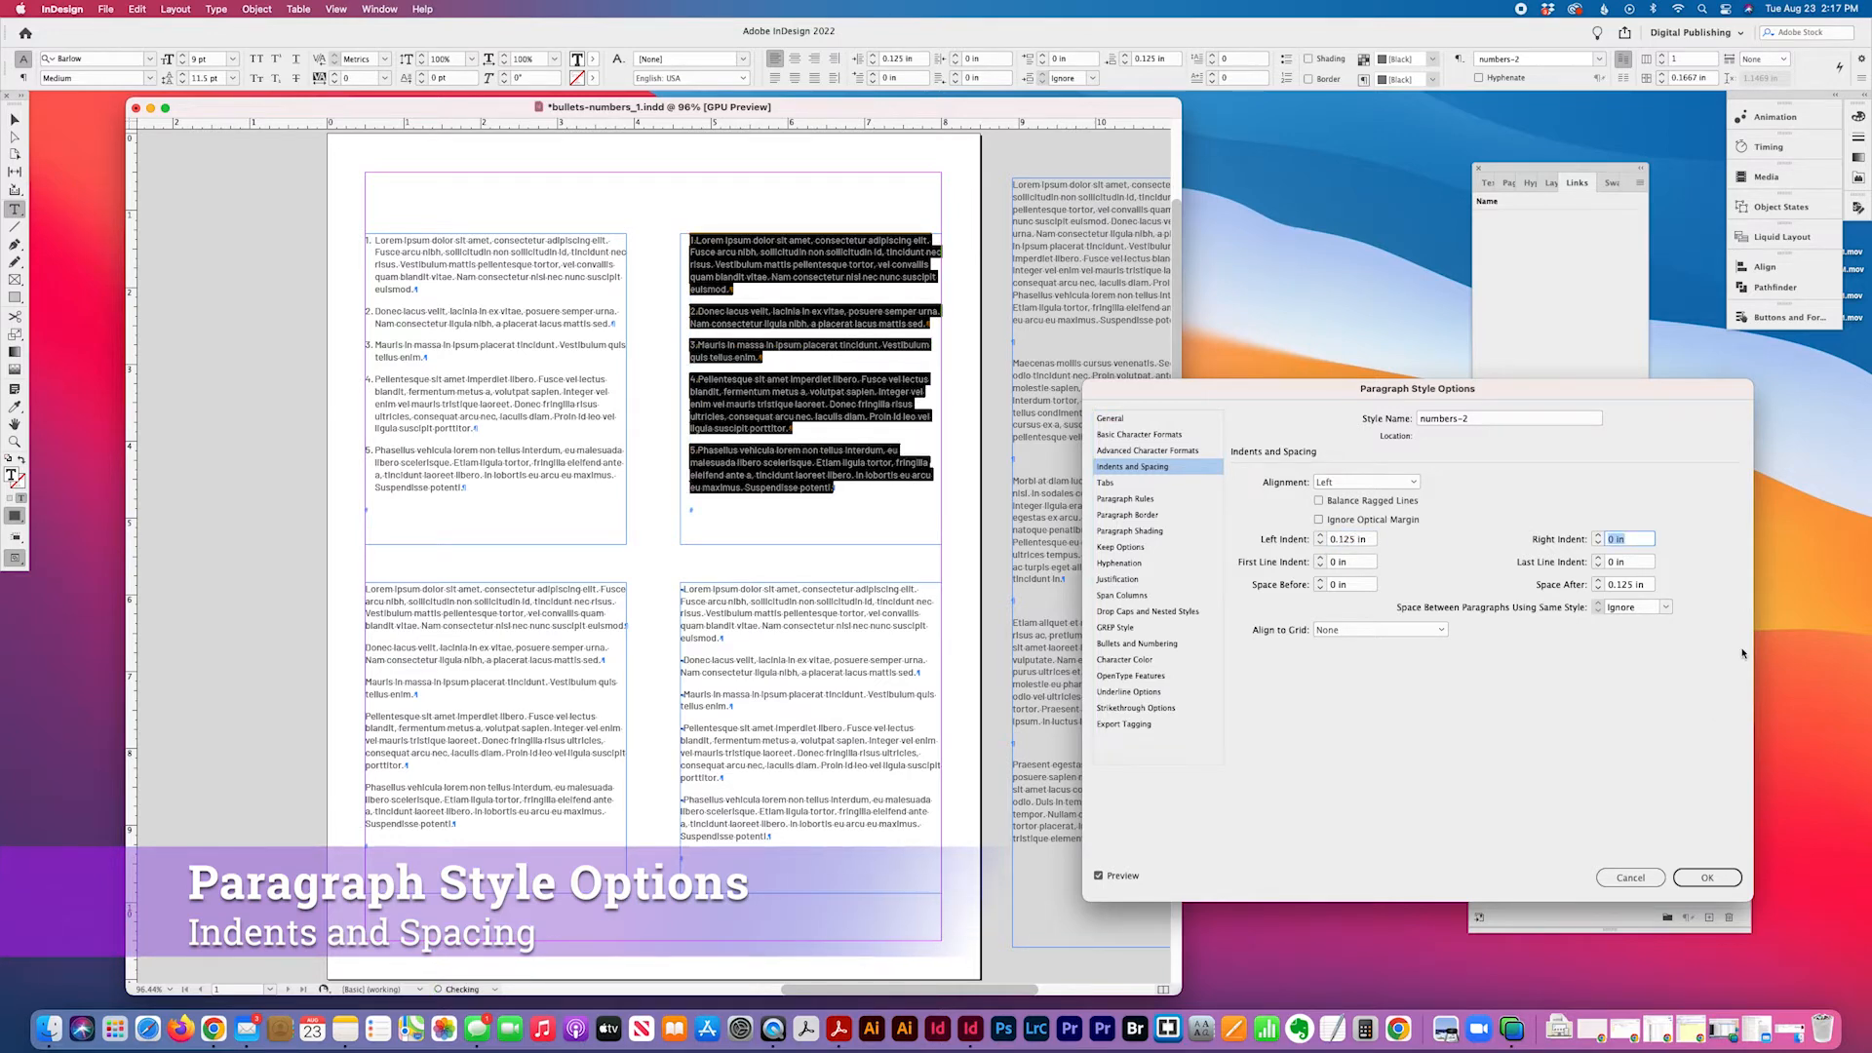
pyautogui.click(1343, 562)
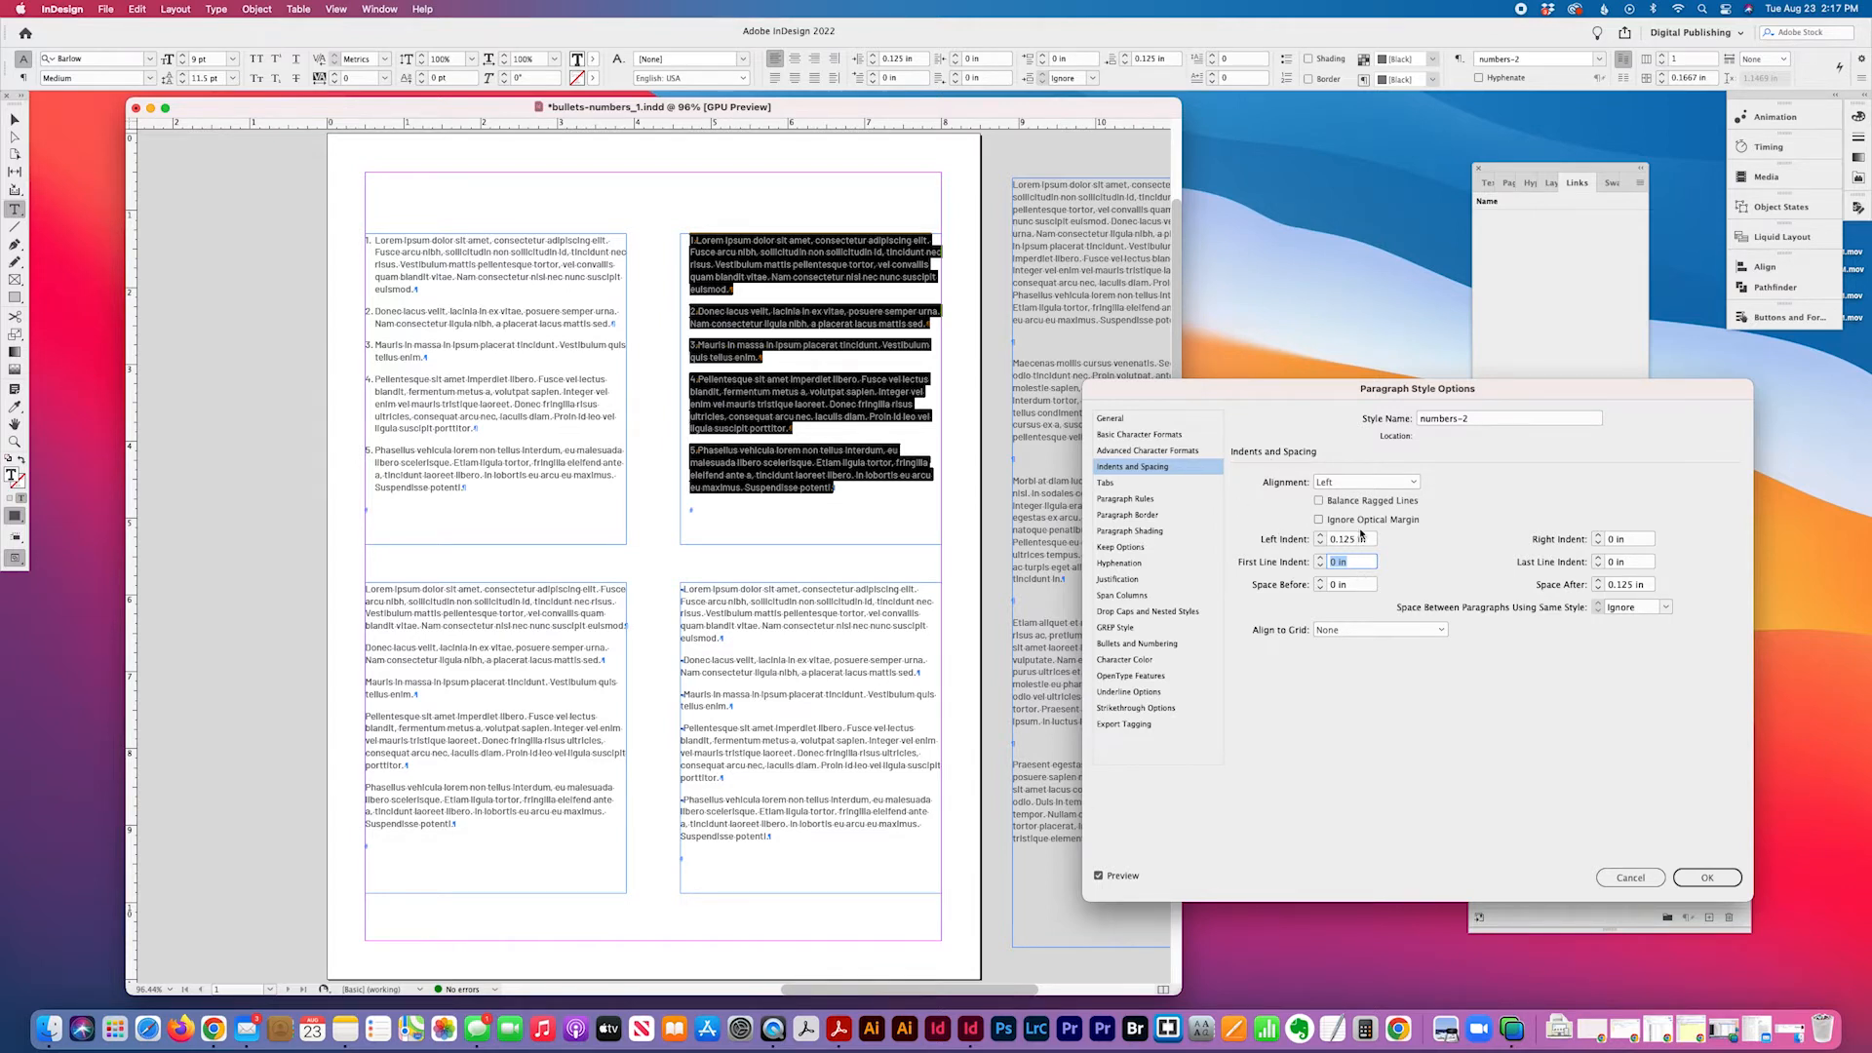
pyautogui.write('-.125')
pyautogui.press('Tab')
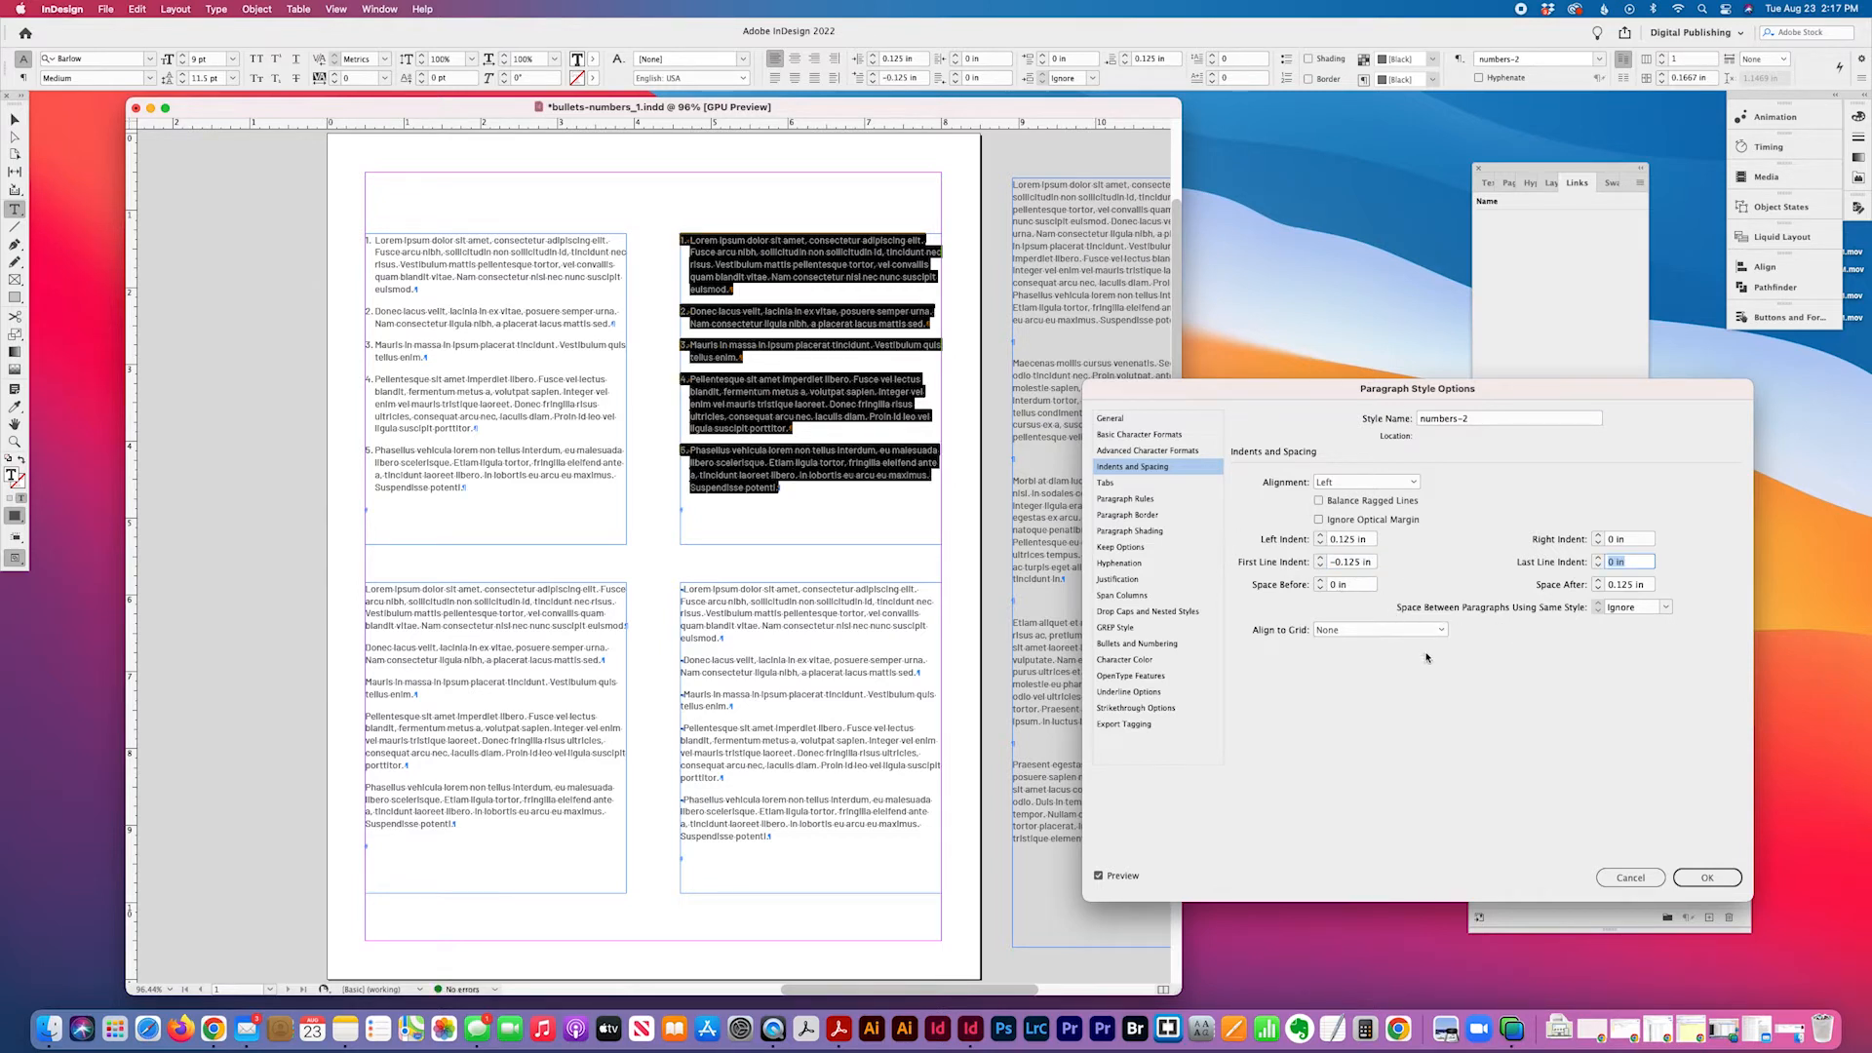
# - Add a tab stop to the numbers-2 style and set its position to 0.125 in
pyautogui.click(1109, 483)
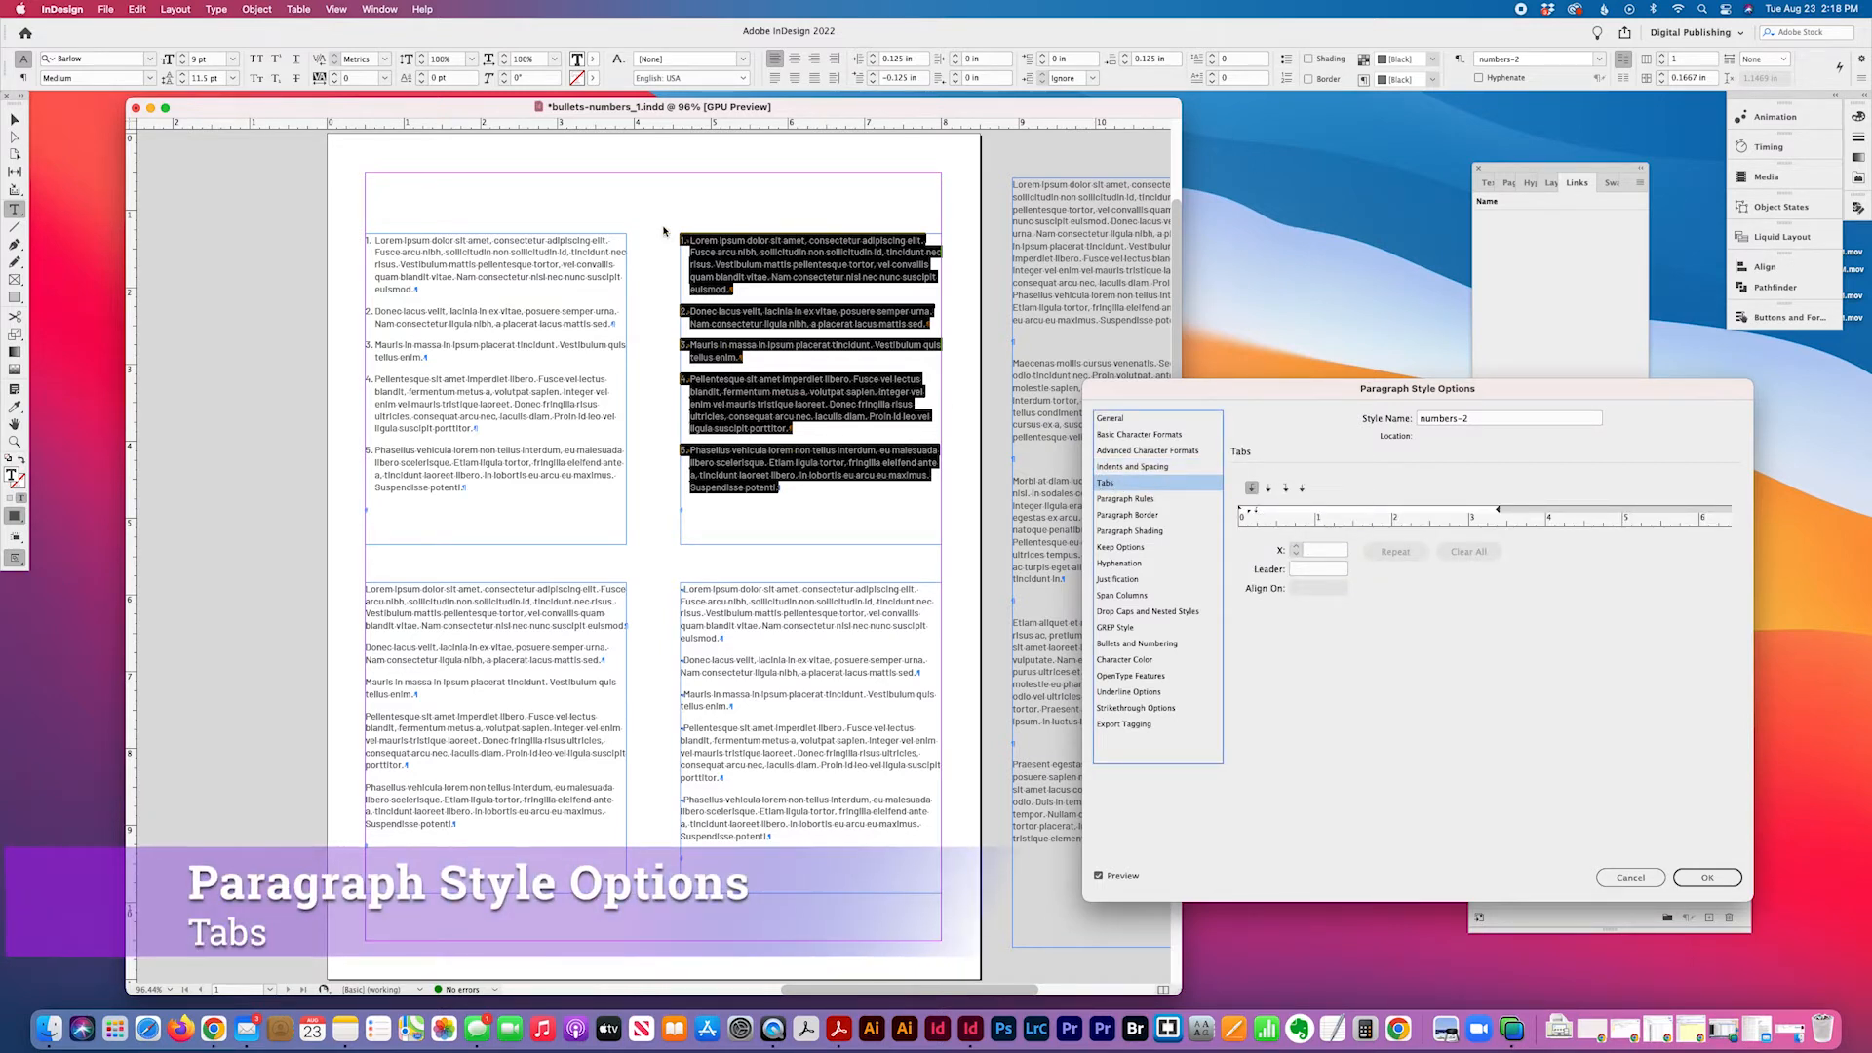
pyautogui.click(1255, 511)
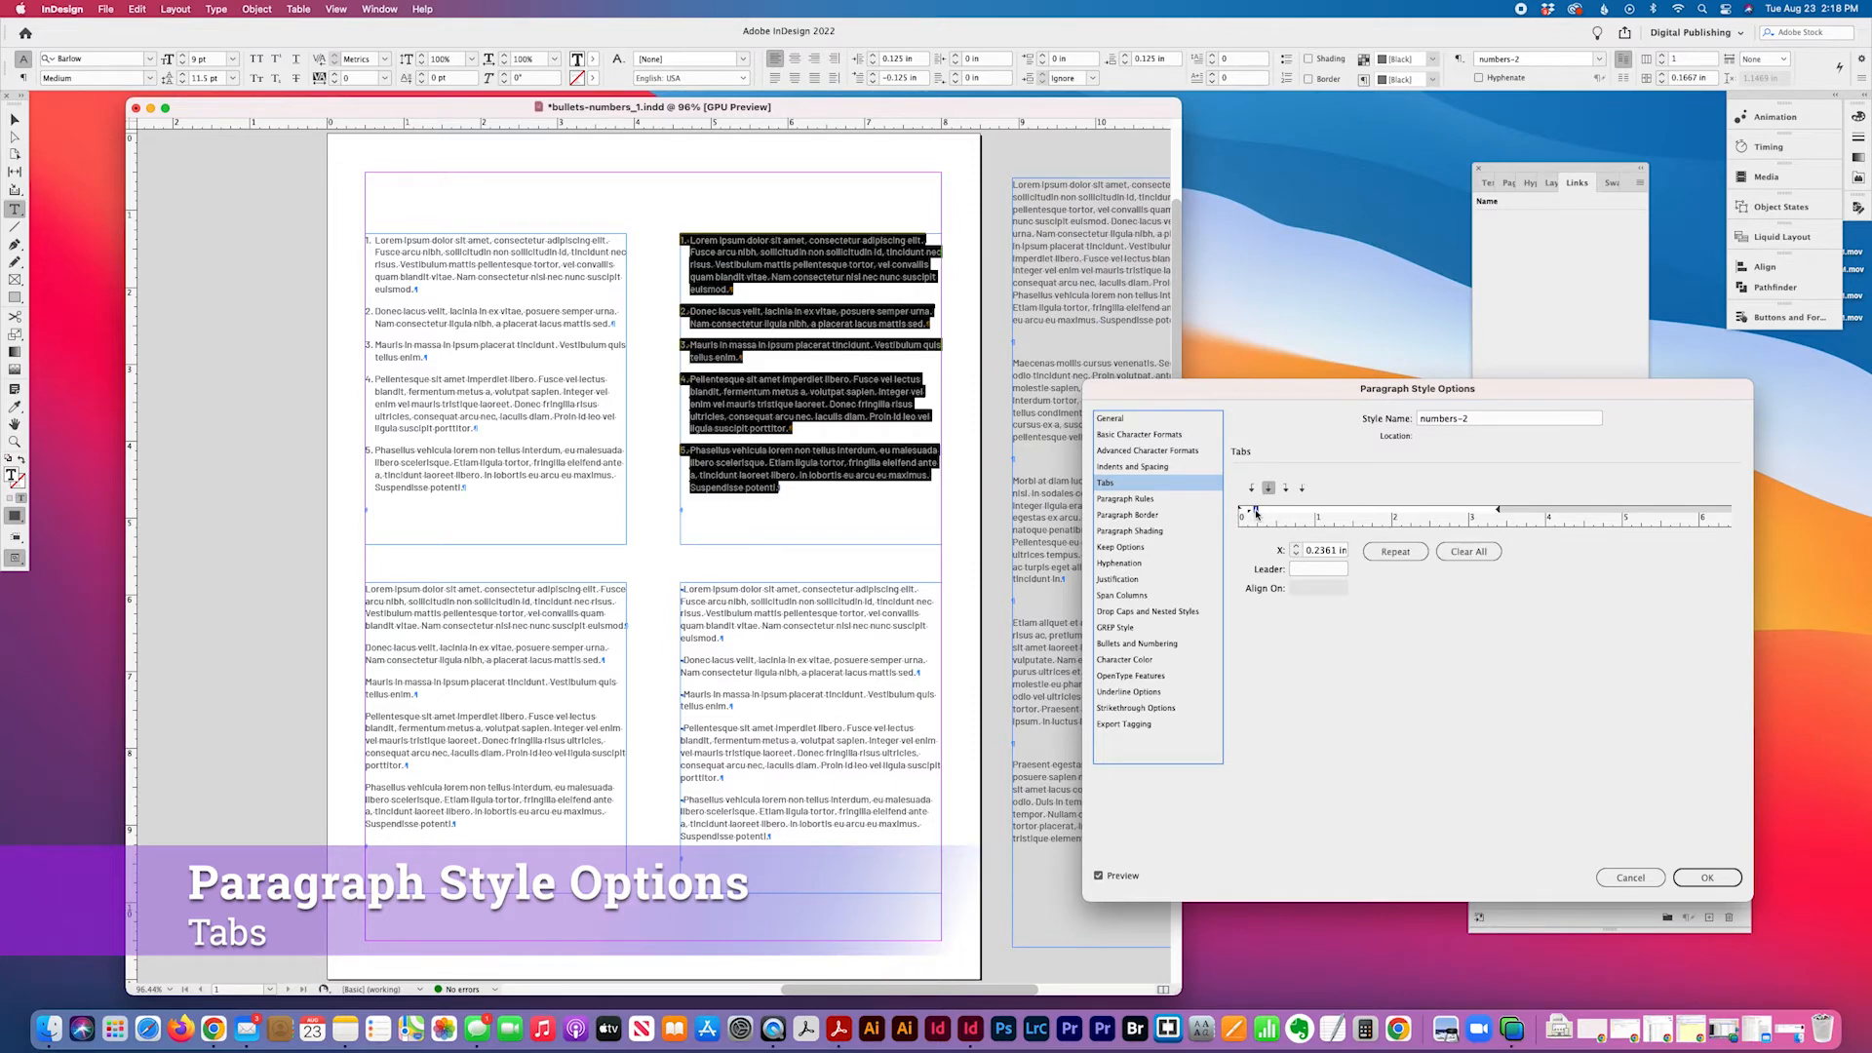
pyautogui.click(1407, 554)
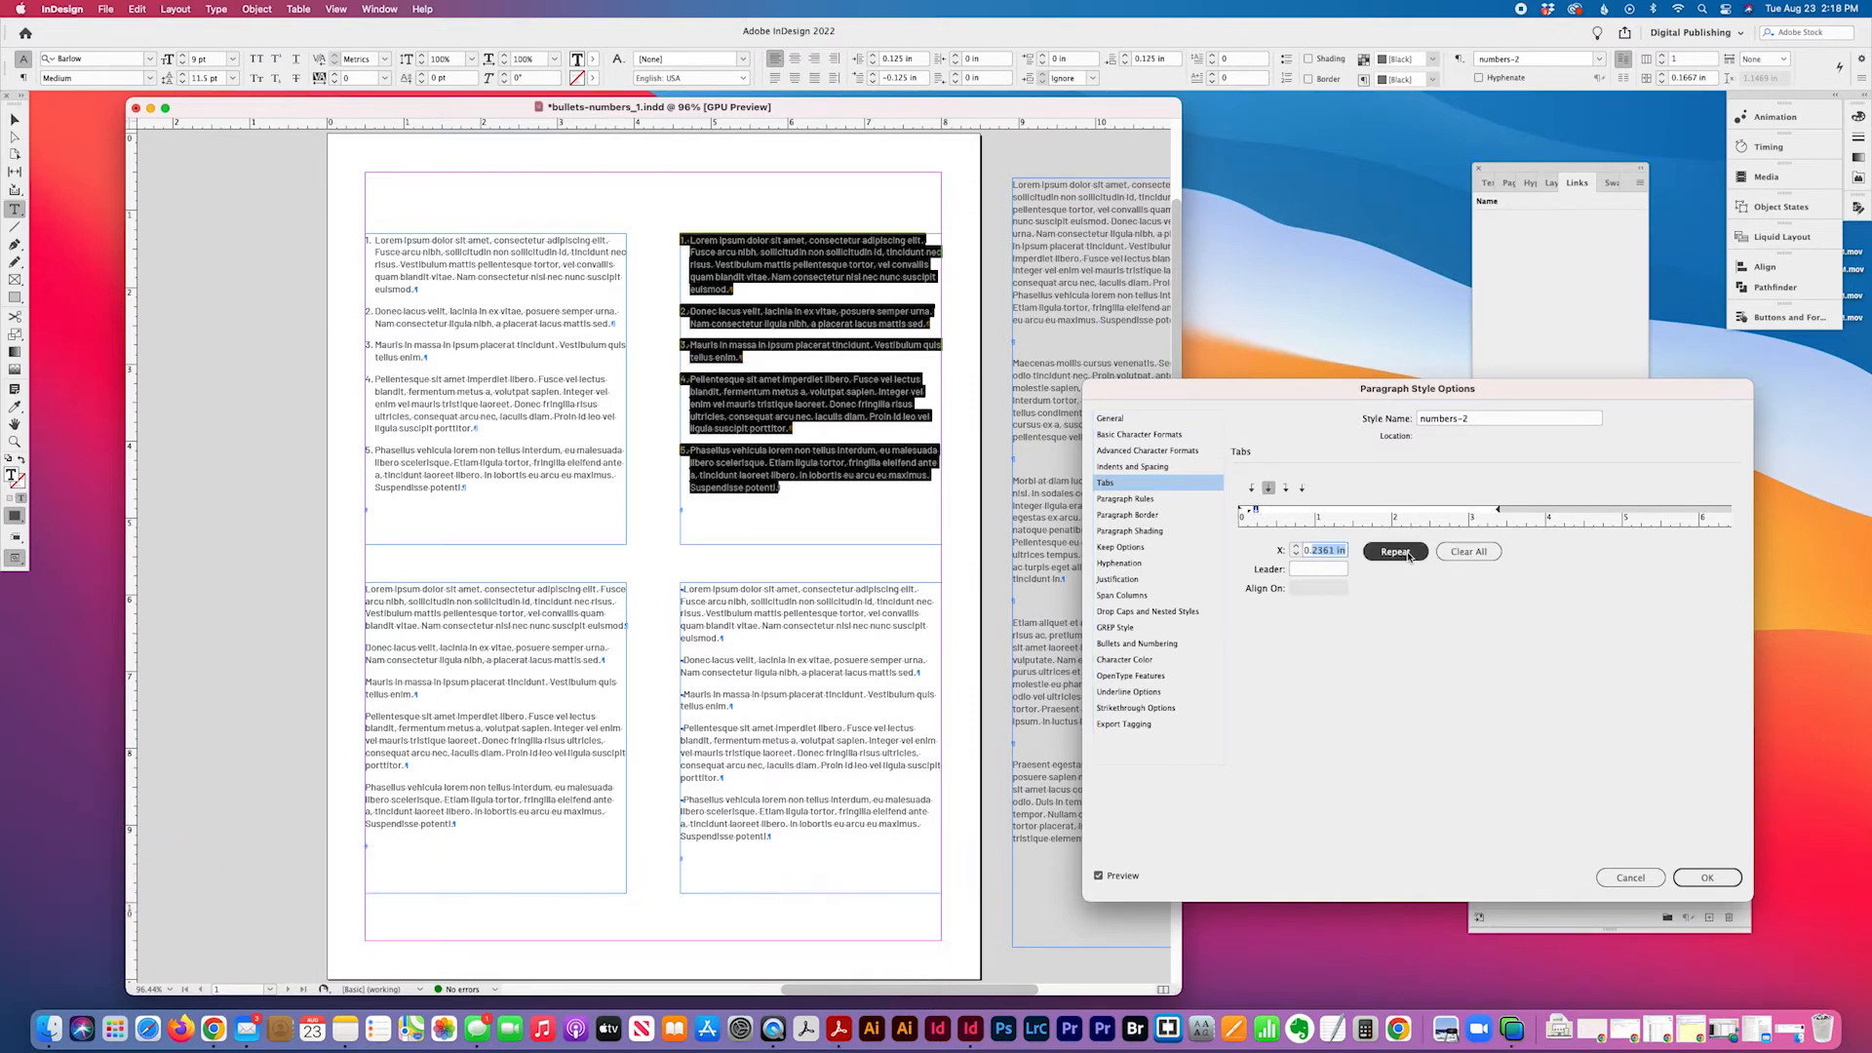
pyautogui.write('0..1')
pyautogui.press('BackSpace')
pyautogui.press('BackSpace')
pyautogui.write('125')
pyautogui.press('Tab')
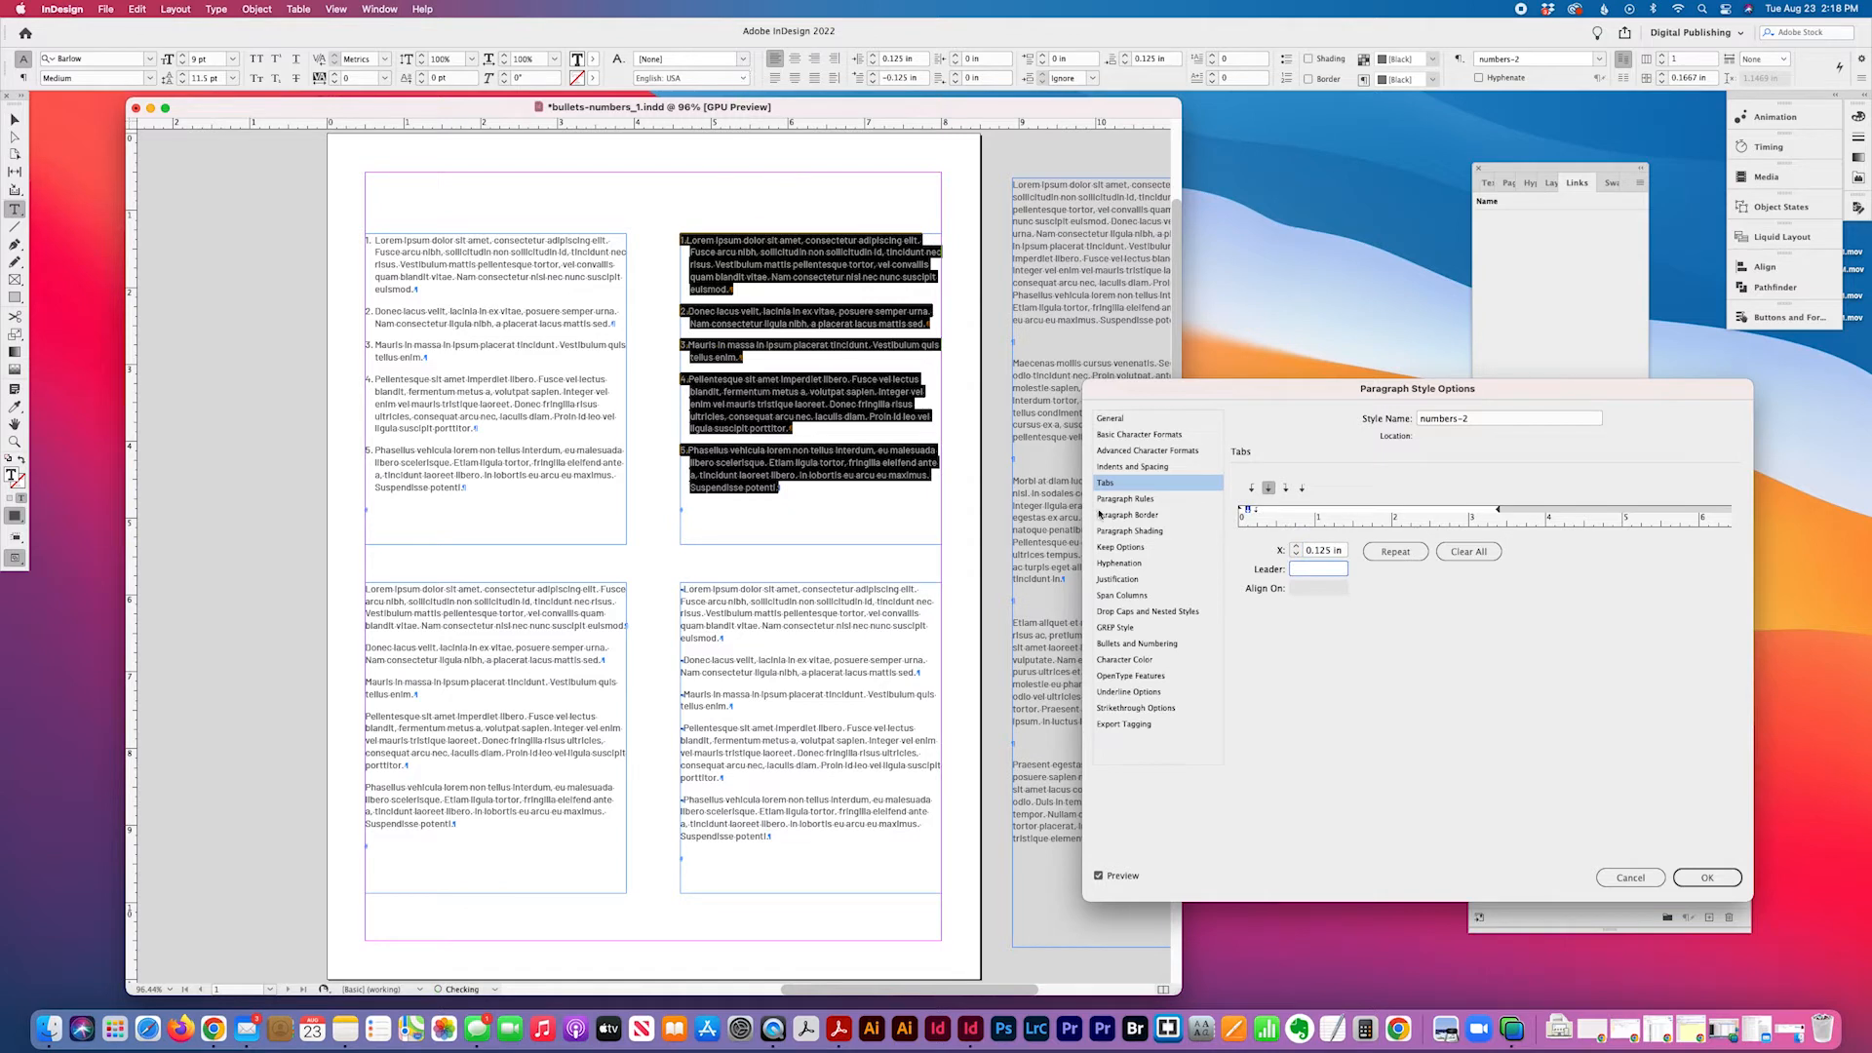
# - Make the numbers-2 style's 0.125 in tab stop left-justified and save the style
pyautogui.click(1318, 552)
pyautogui.click(1268, 488)
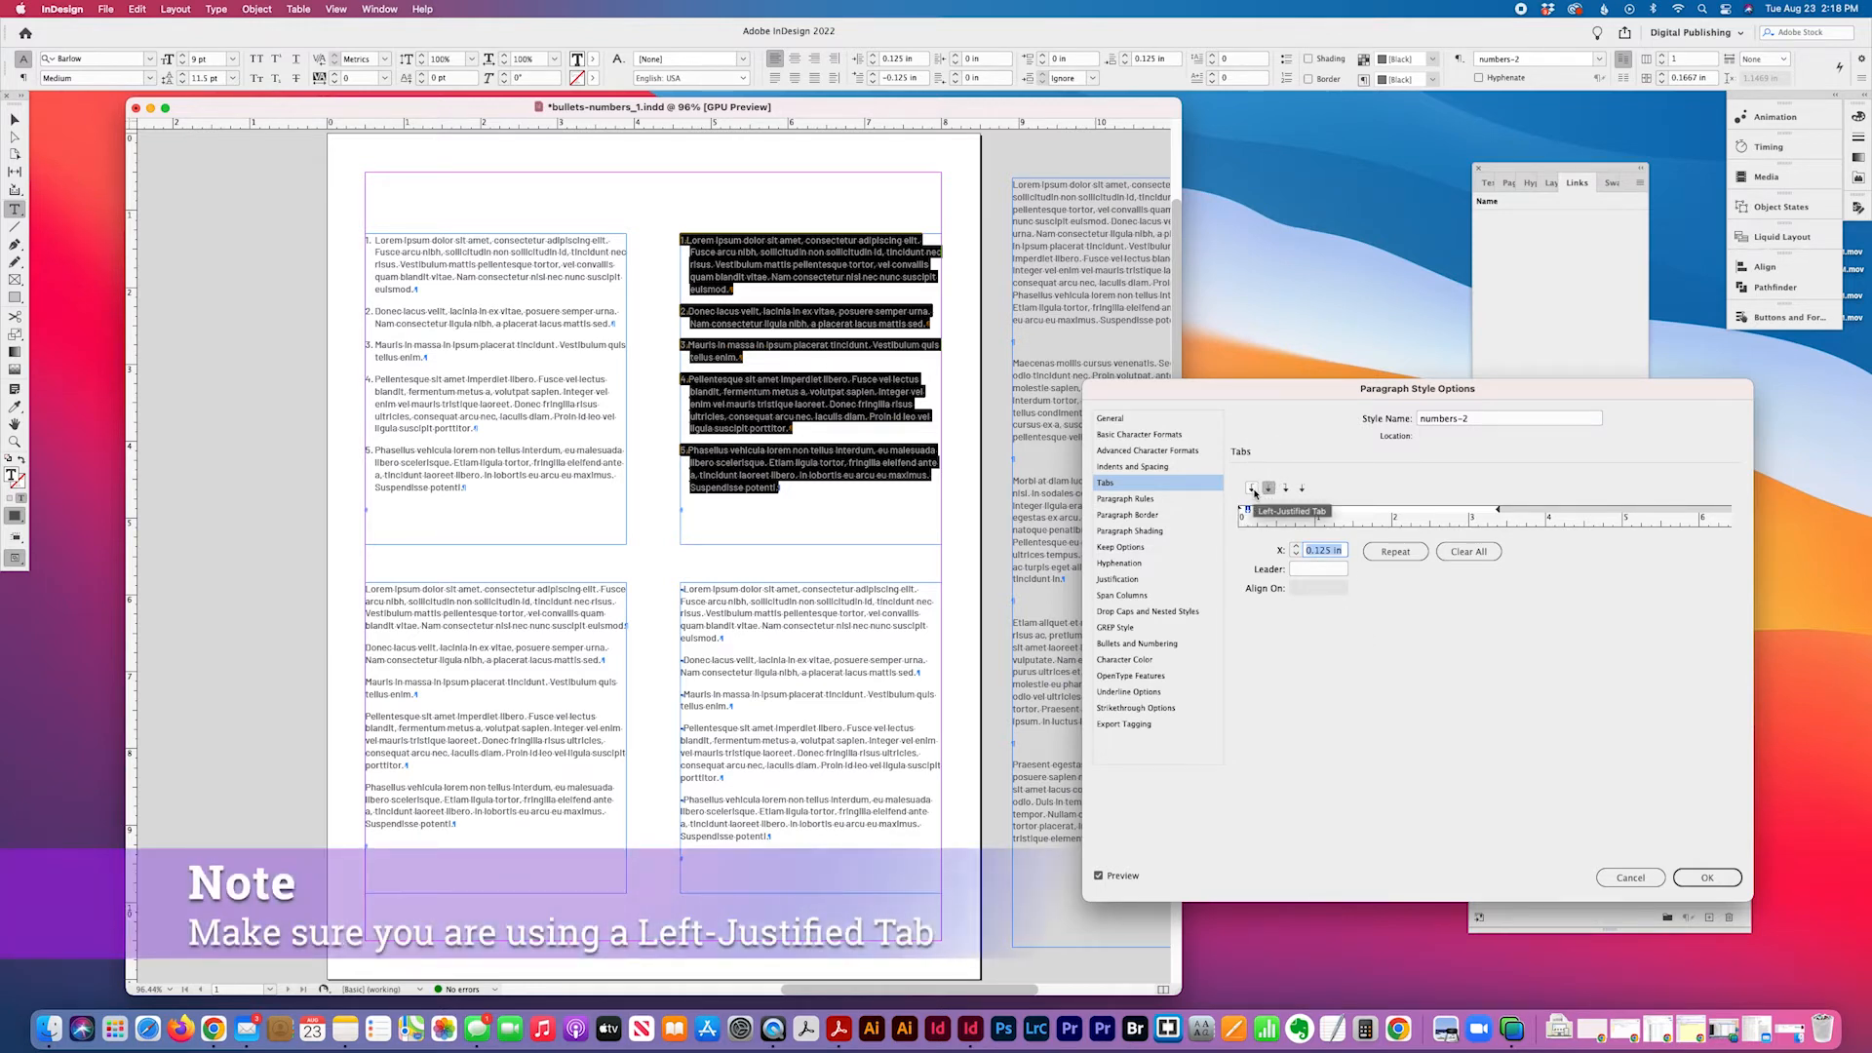
pyautogui.click(1253, 489)
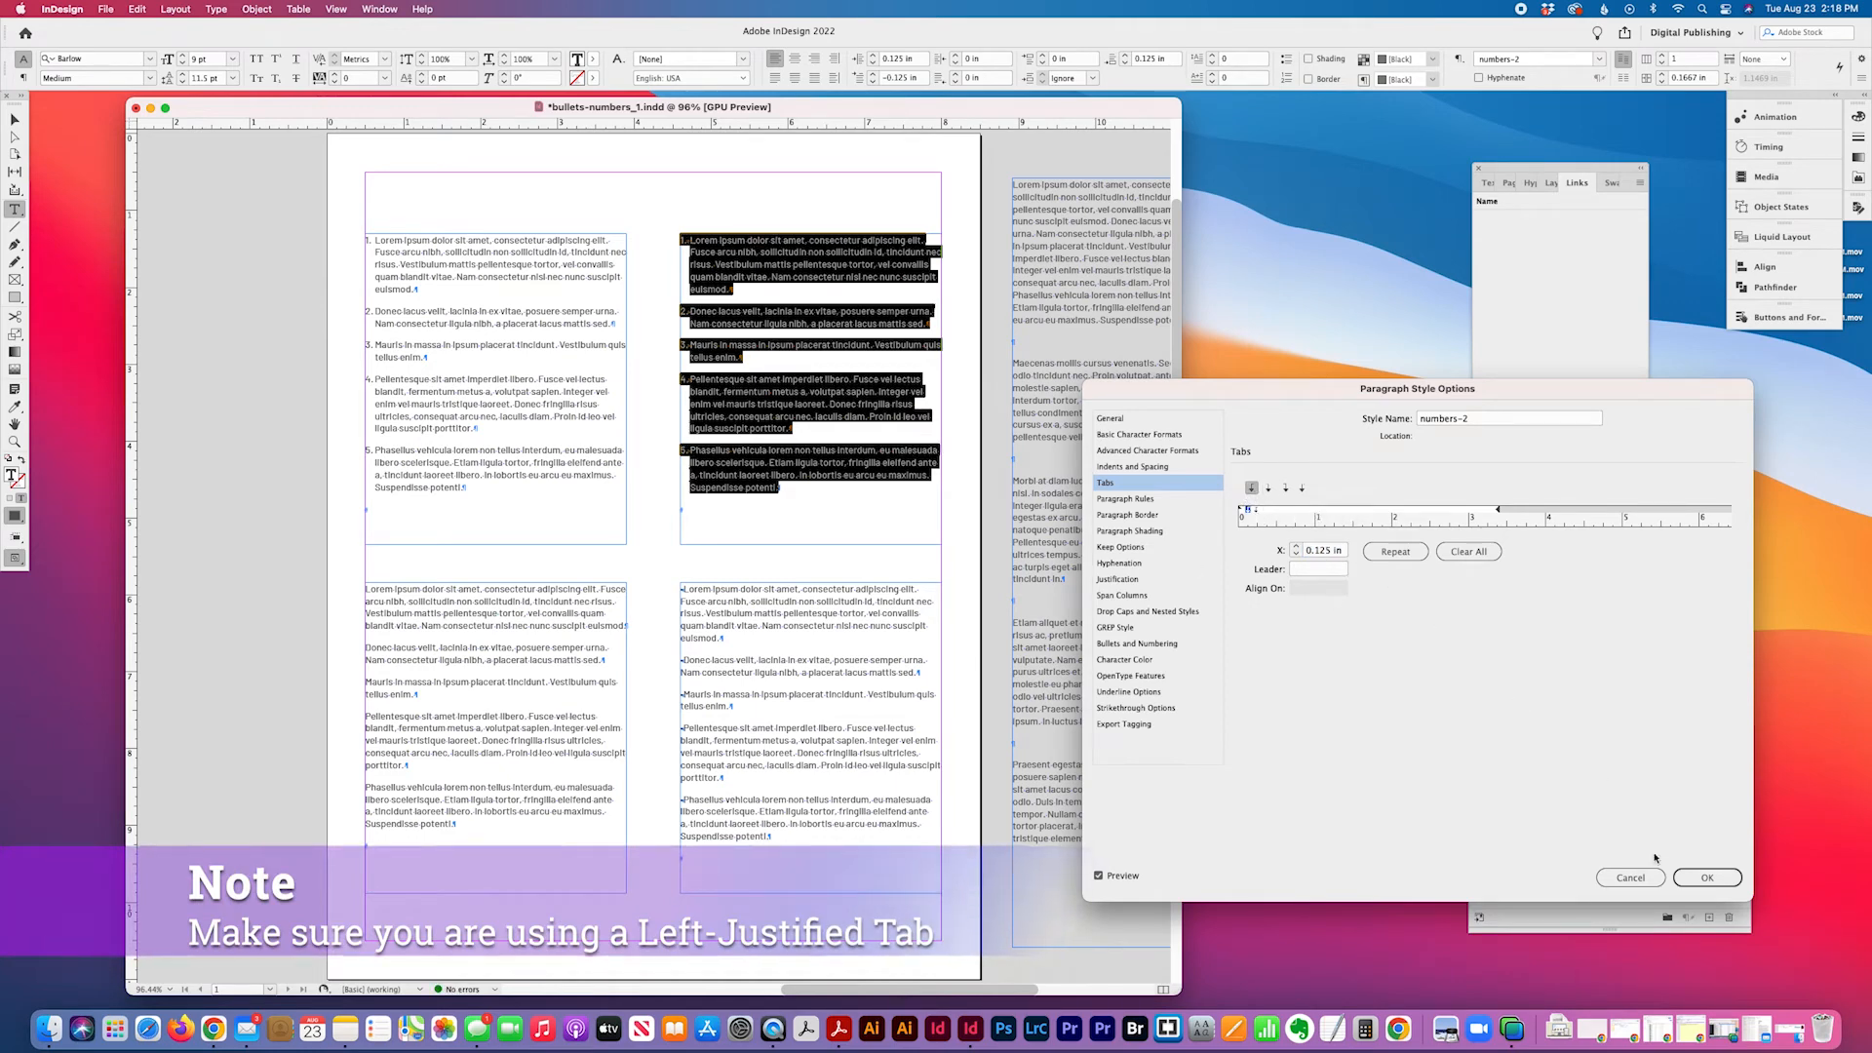
pyautogui.click(1706, 878)
pyautogui.click(787, 353)
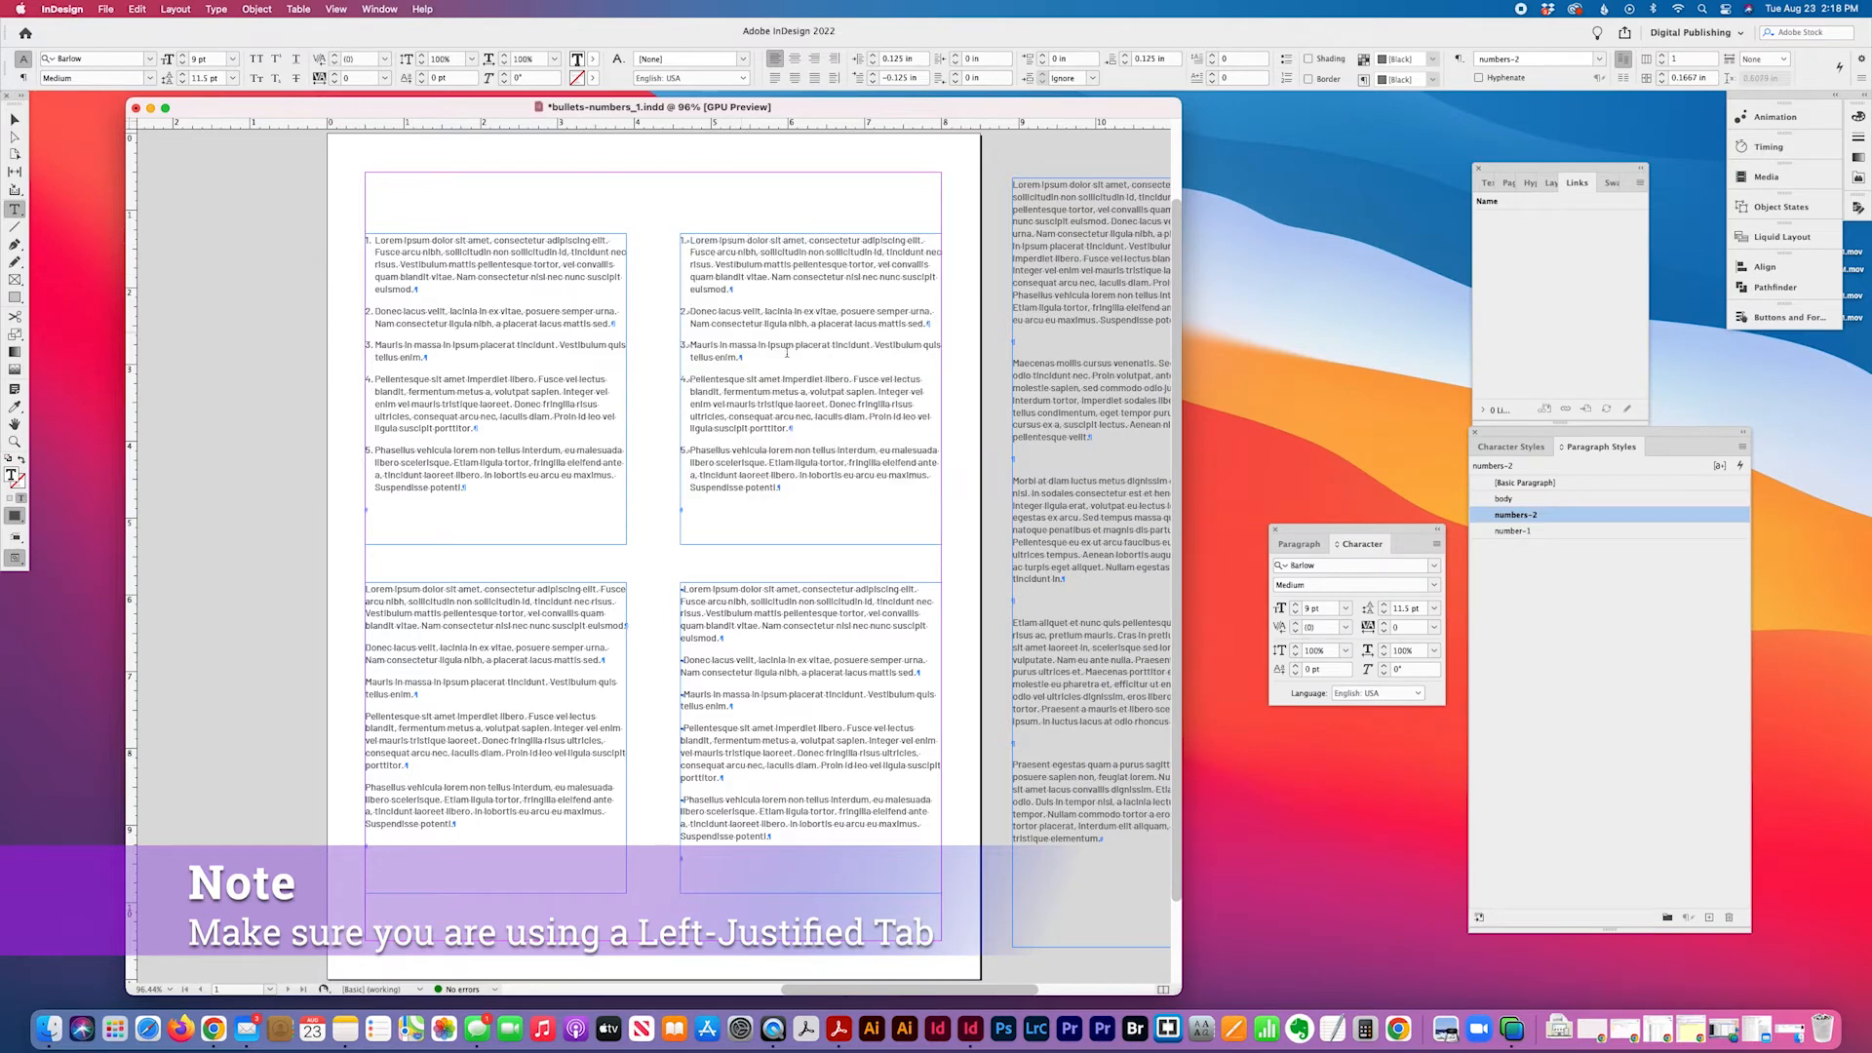
# - Delete the empty last paragraph in each of the two upper text frames
pyautogui.click(726, 241)
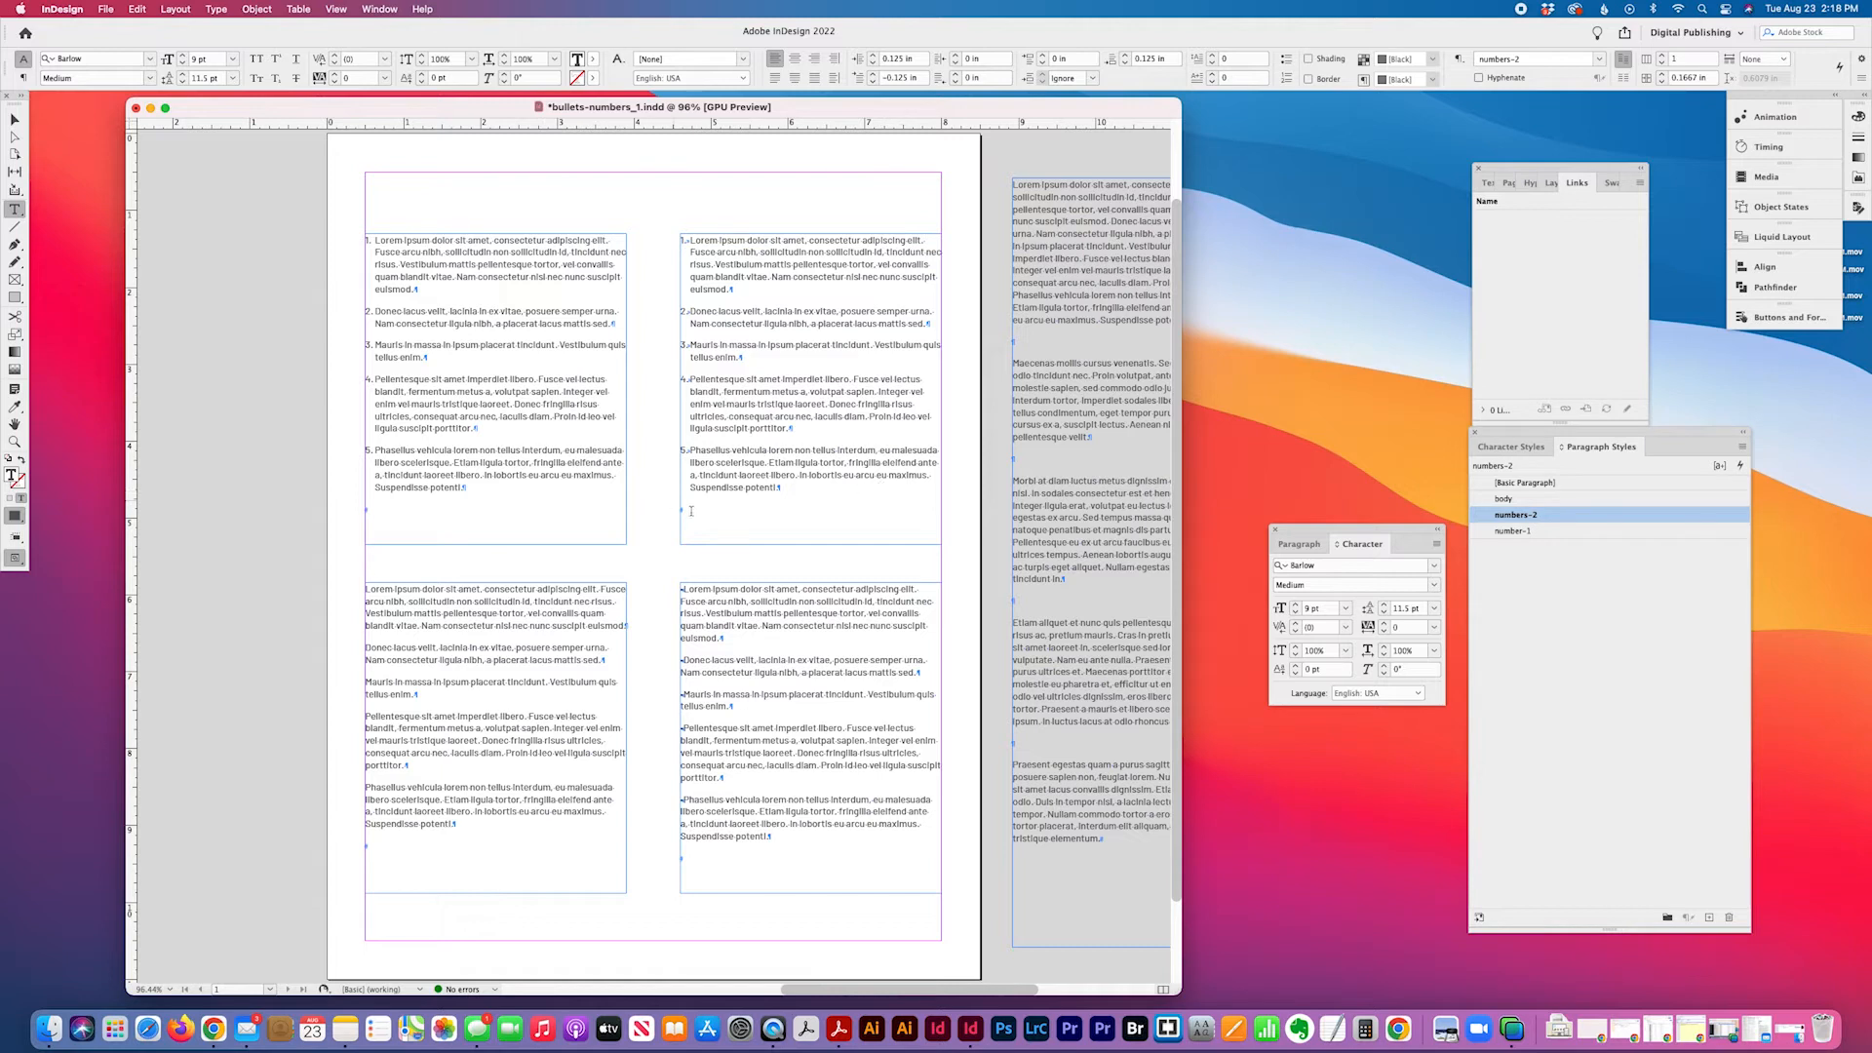
pyautogui.click(860, 492)
pyautogui.click(404, 514)
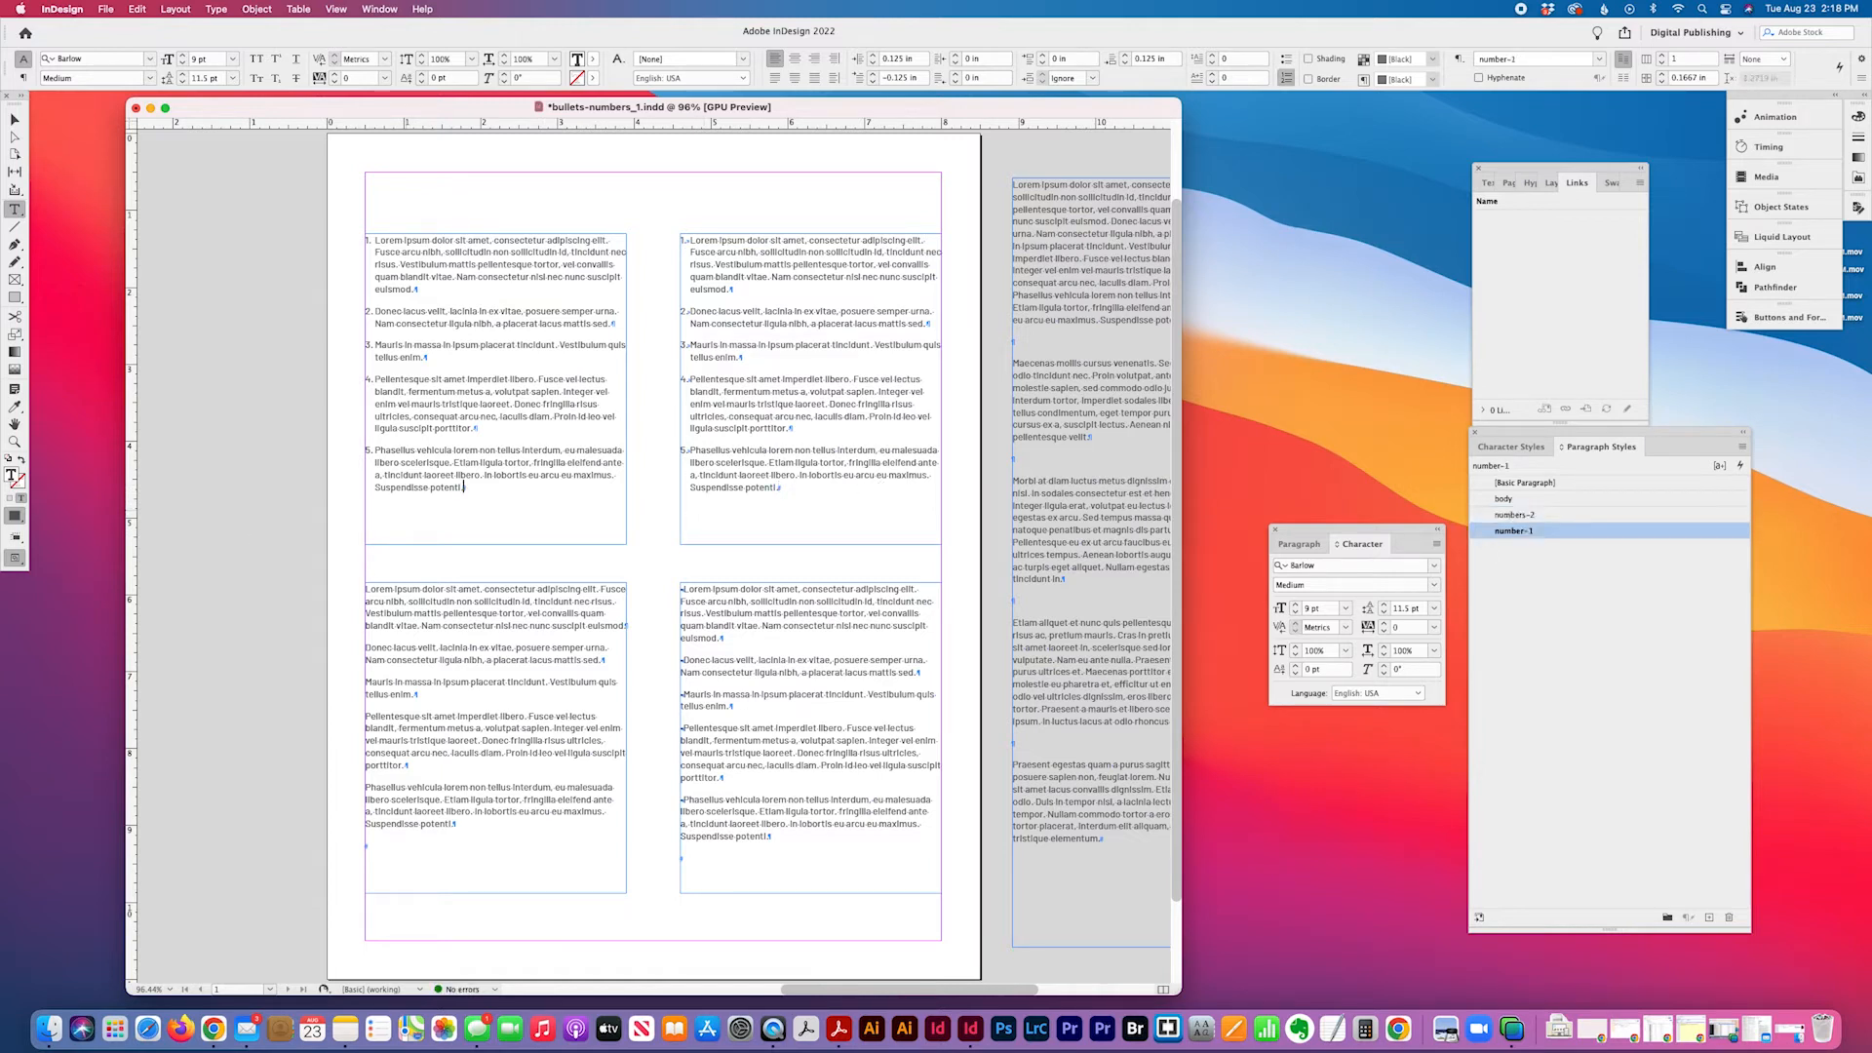
# - Create a paragraph style named bullet-1 based on body and apply it to the lower-left frame's paragraphs
pyautogui.scroll(-2, 554, 691)
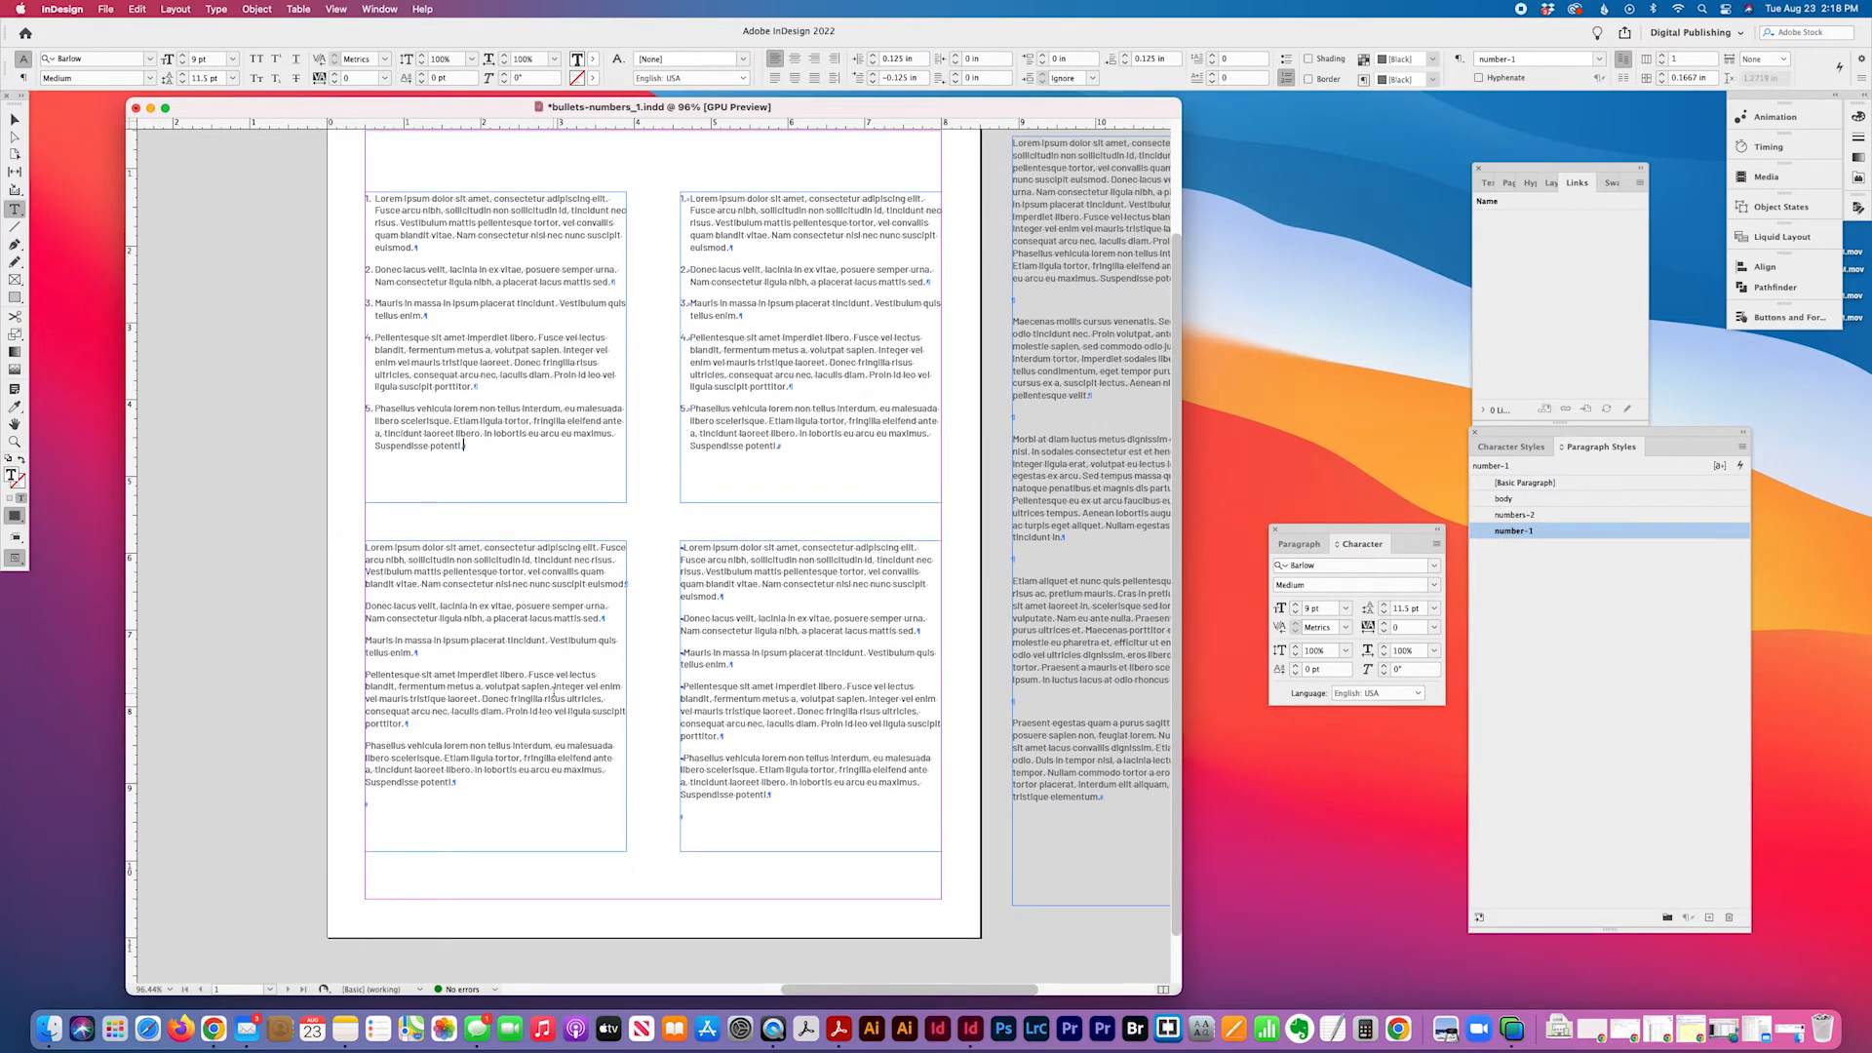
pyautogui.moveTo(486, 799); pyautogui.dragTo(336, 558)
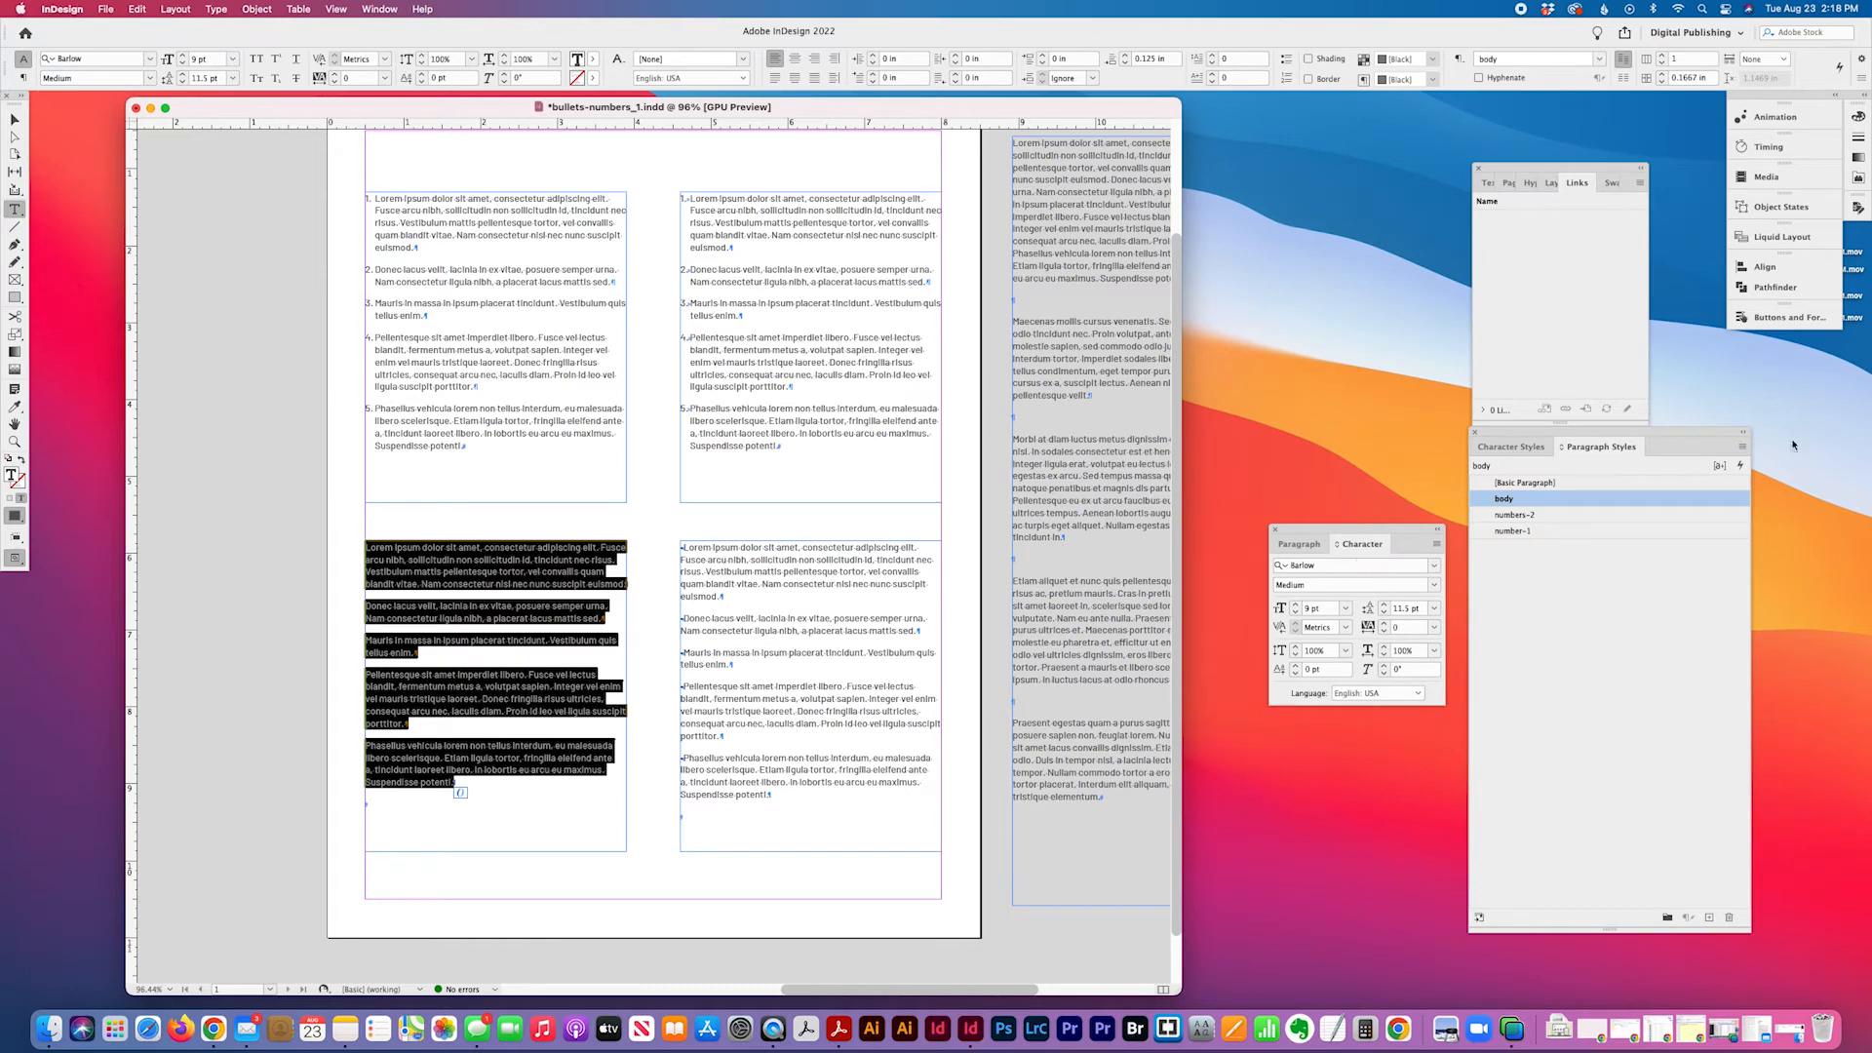
pyautogui.click(1742, 447)
pyautogui.click(1708, 455)
pyautogui.write('bullet-1')
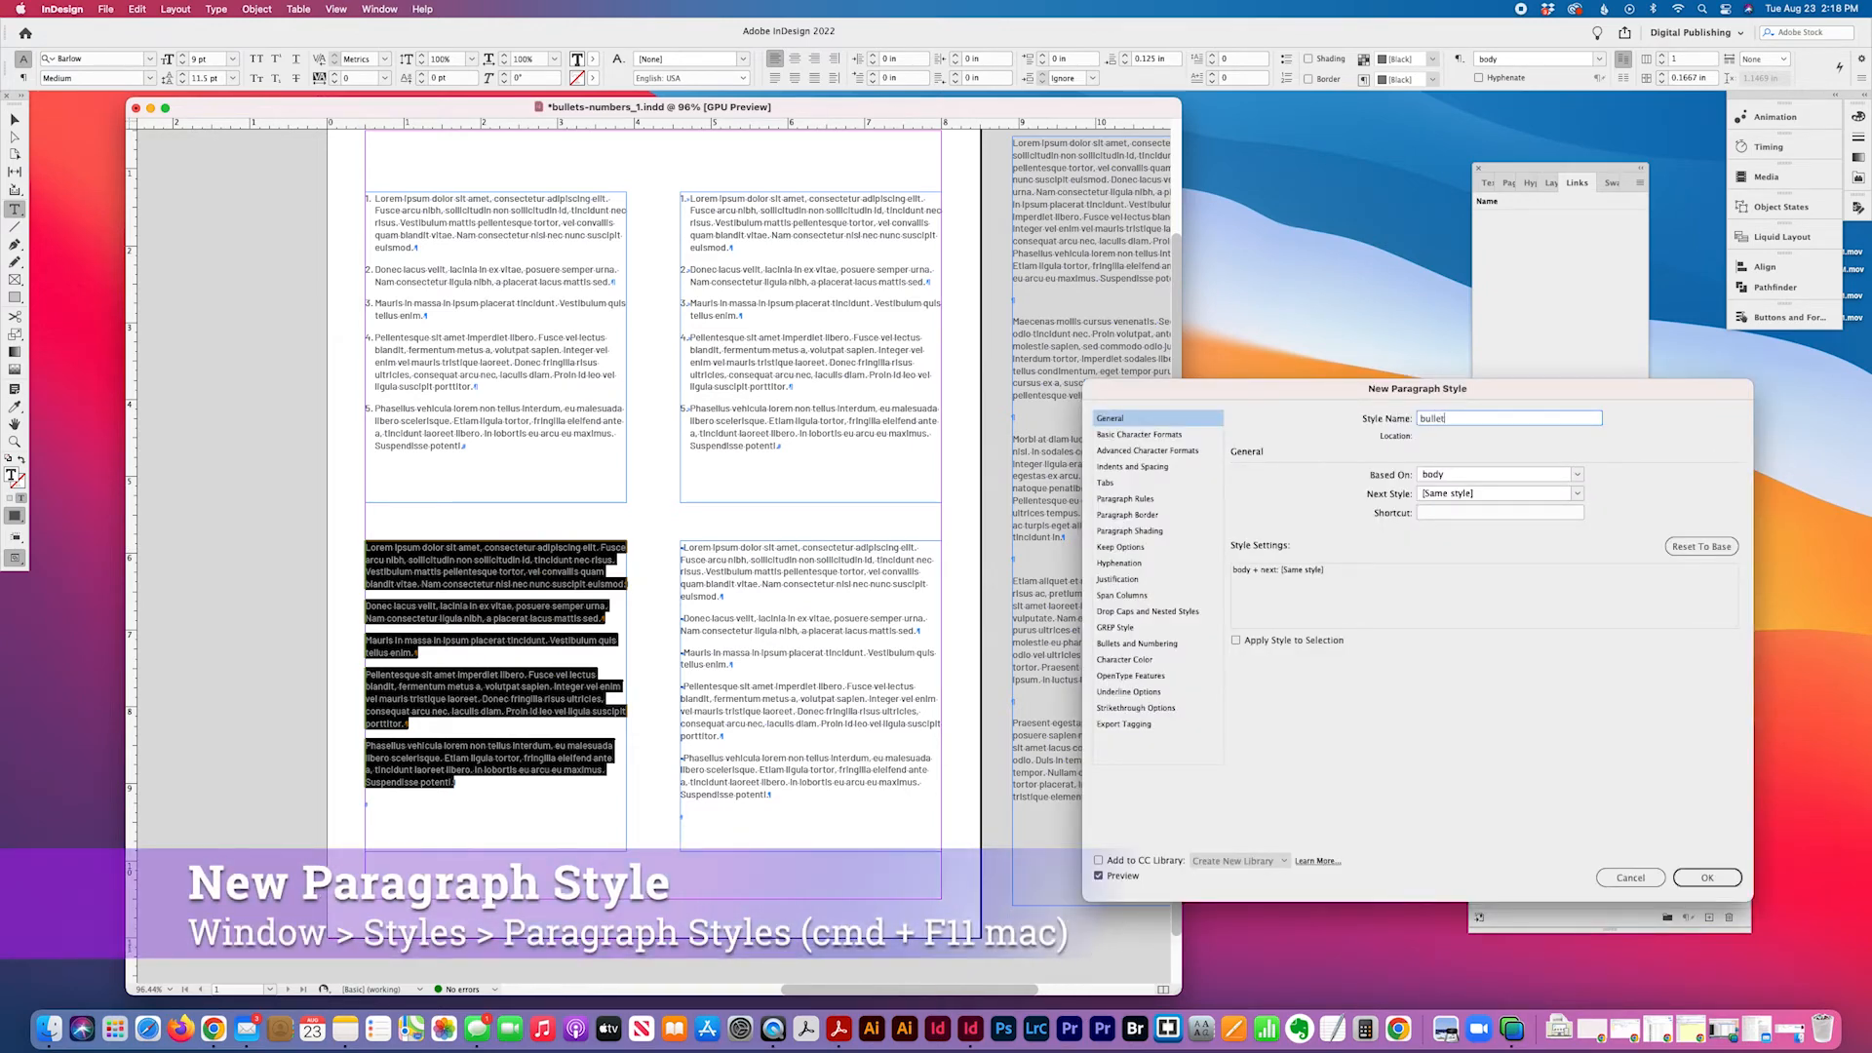
pyautogui.click(1716, 880)
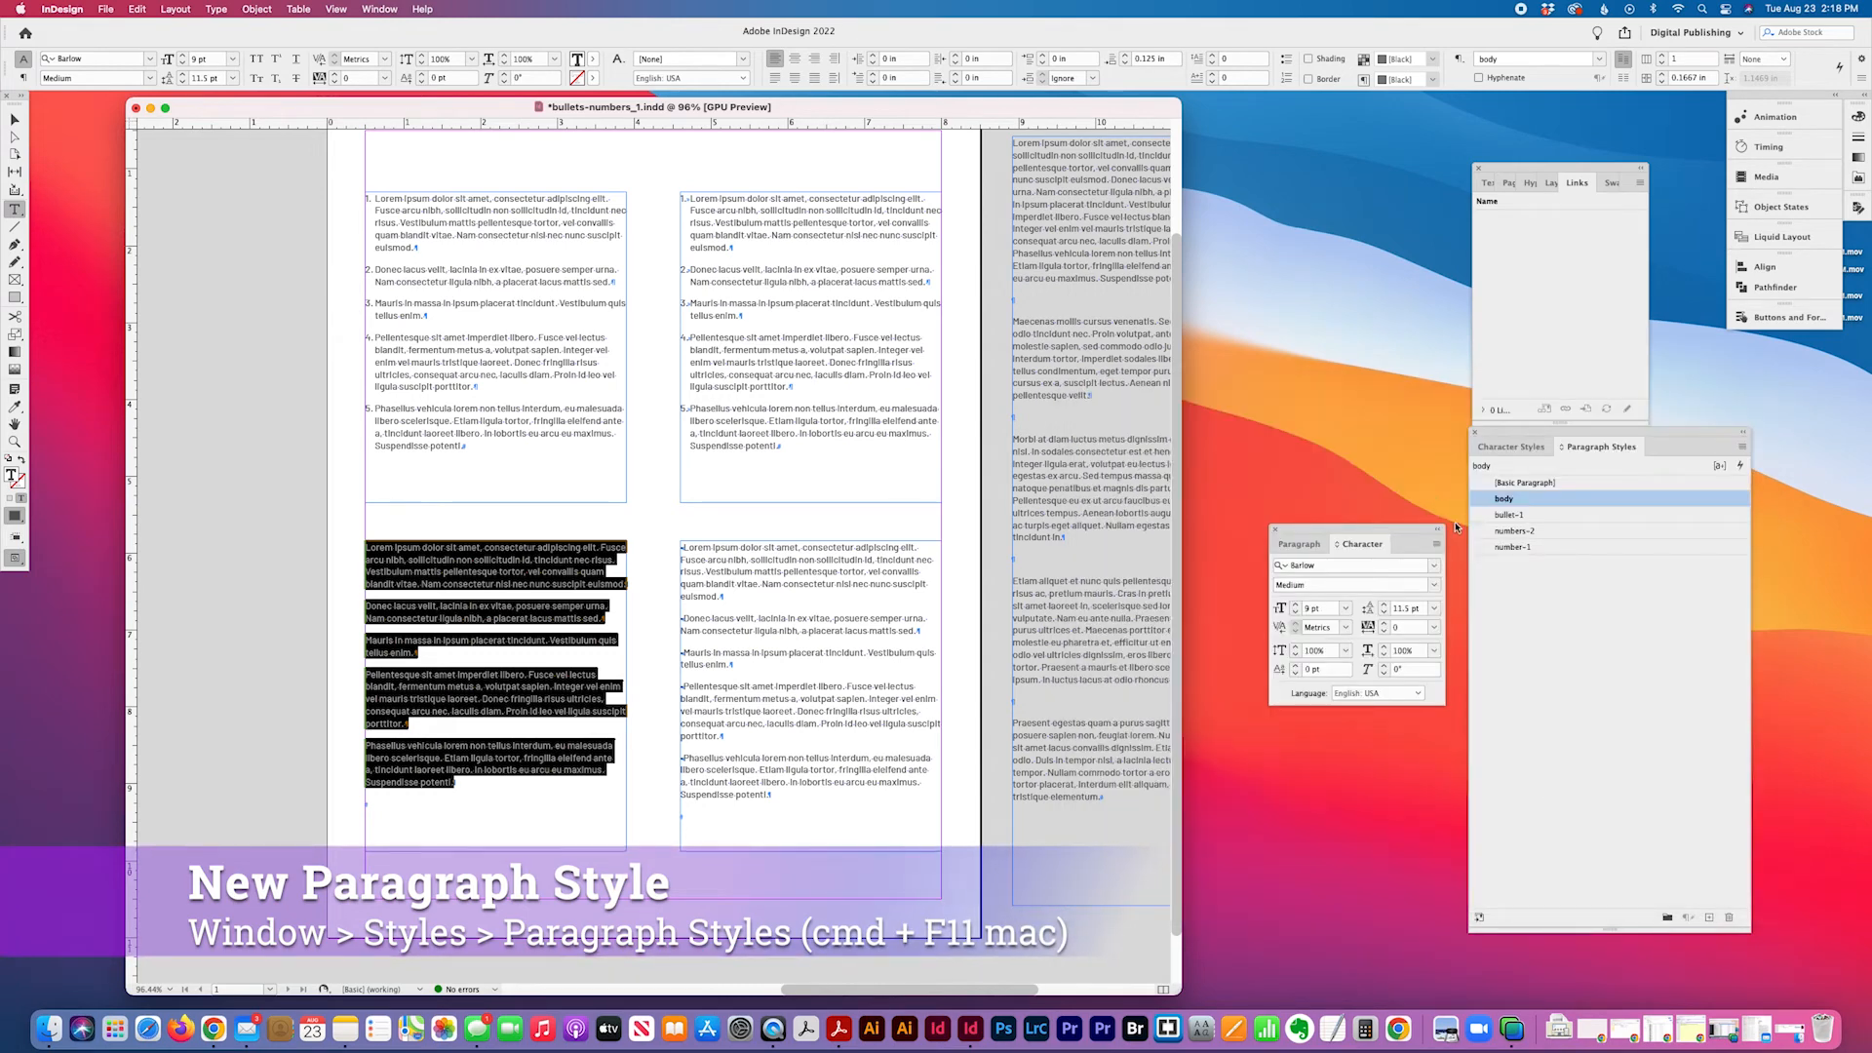
pyautogui.click(1585, 516)
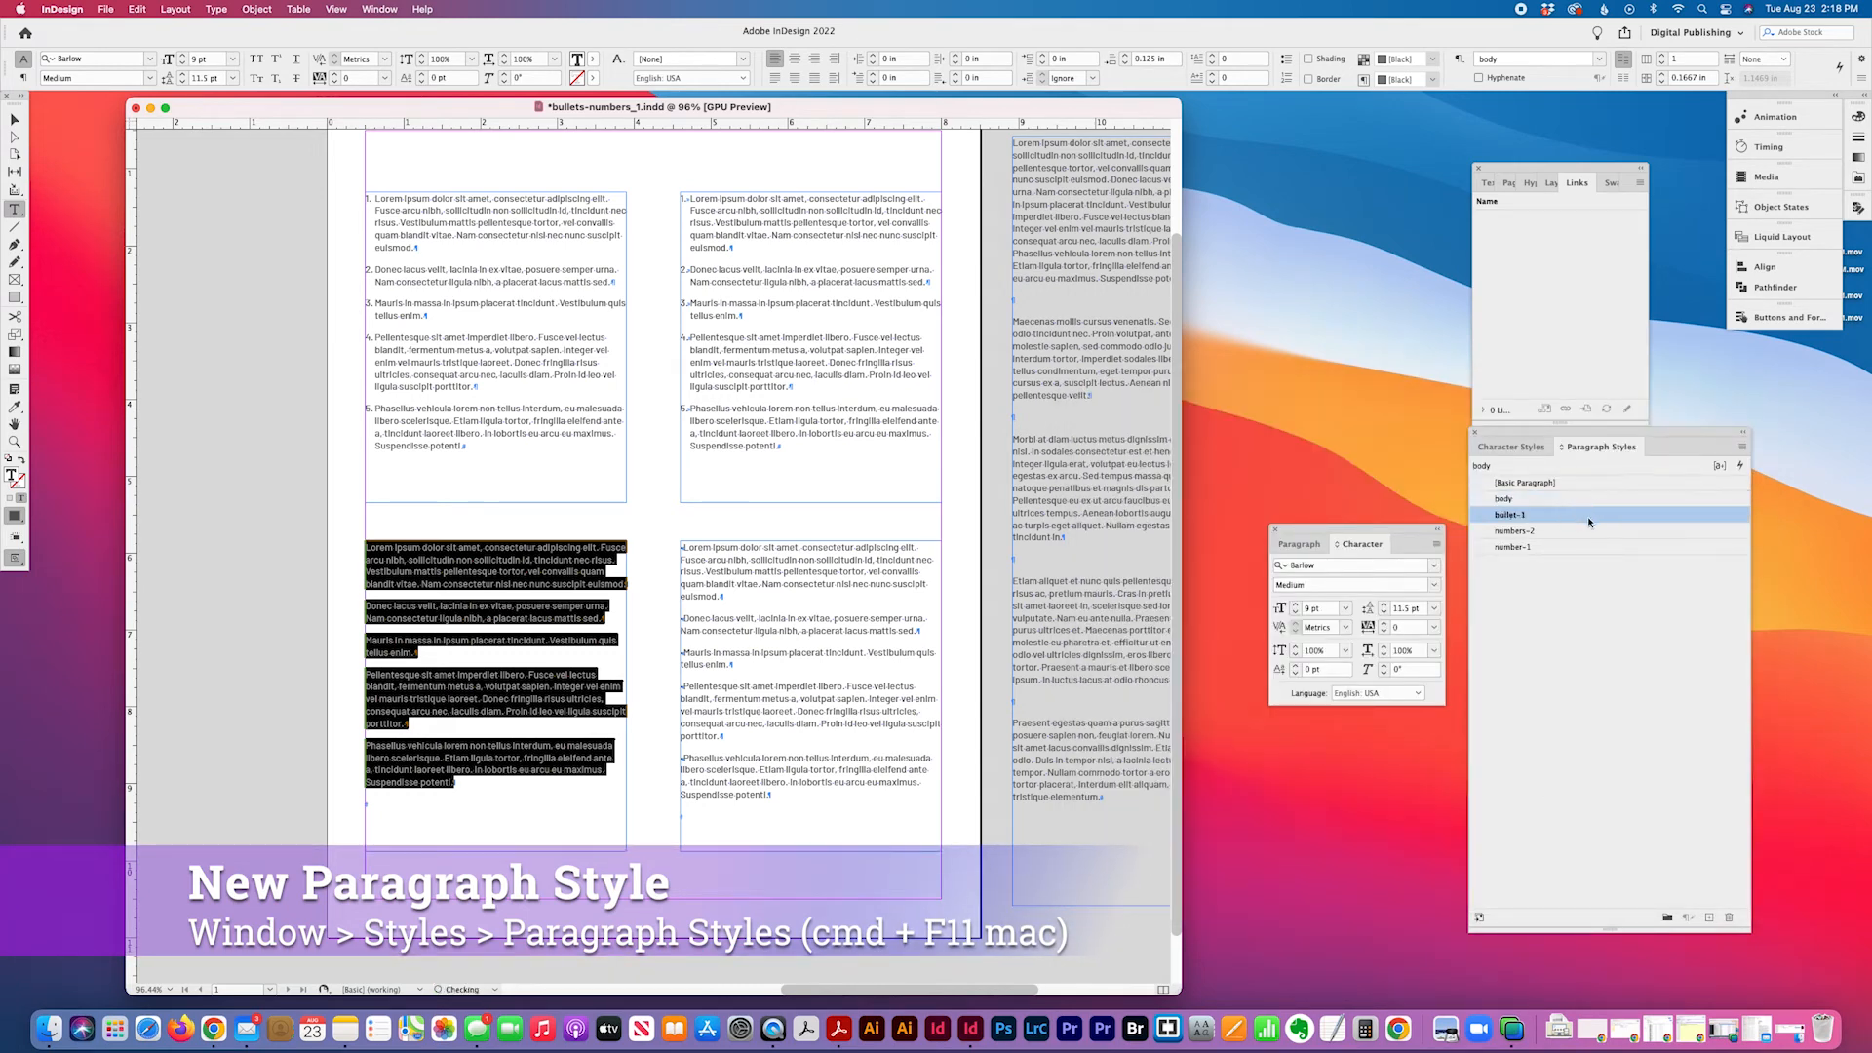
# - Edit the bullet-1 style to use the Bullets list type with the standard round bullet character
pyautogui.doubleClick(1628, 514)
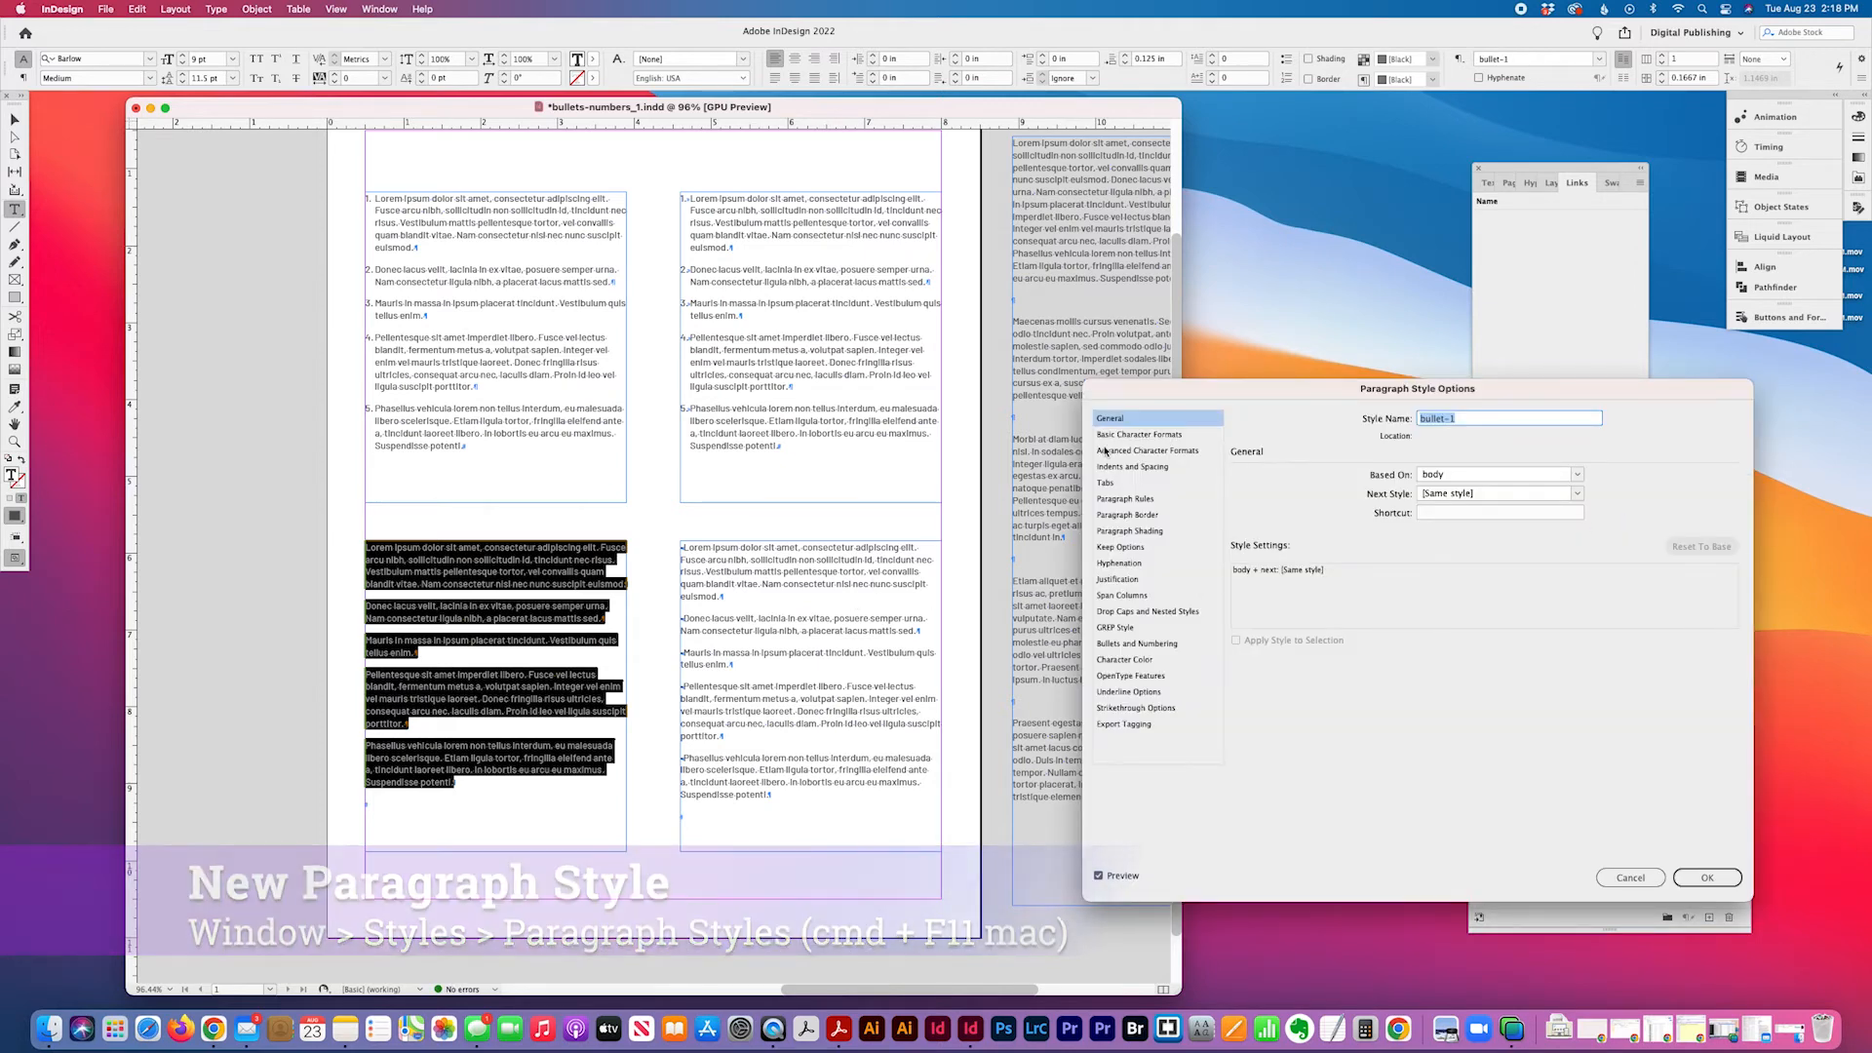
pyautogui.click(1123, 644)
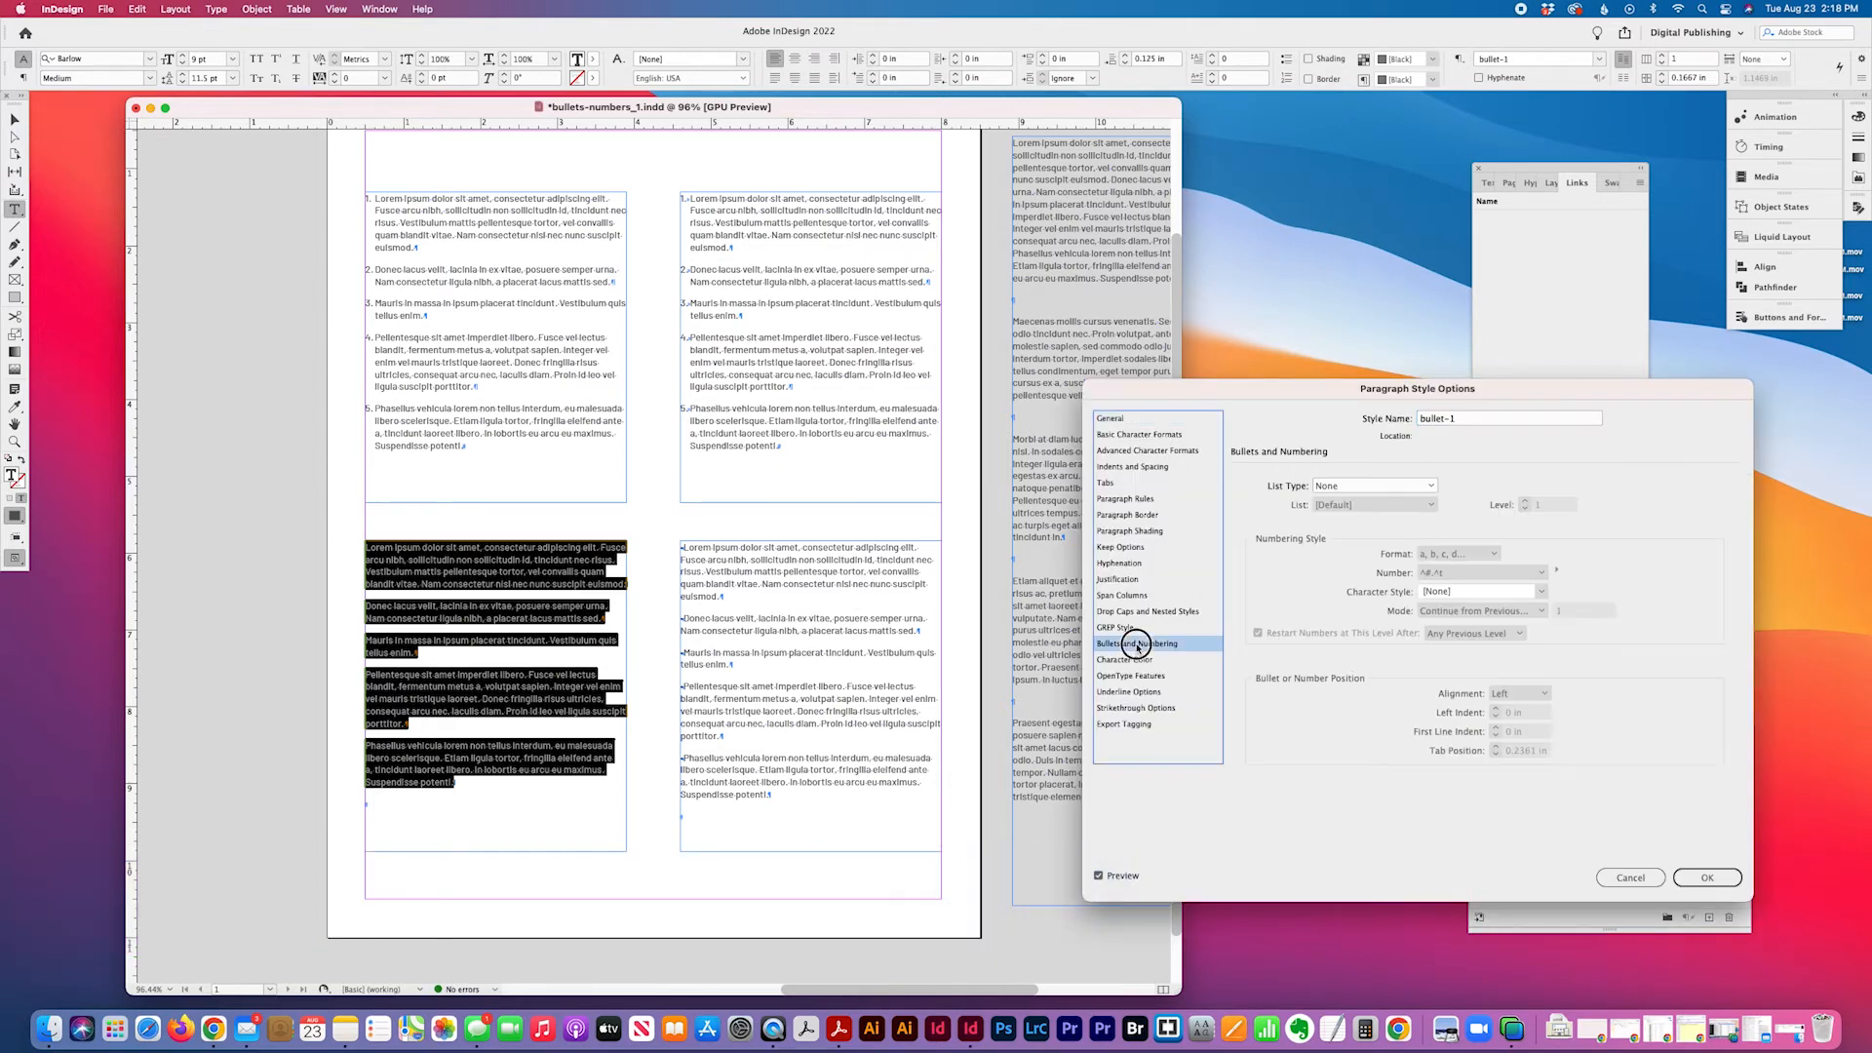
pyautogui.click(1425, 485)
pyautogui.click(1409, 502)
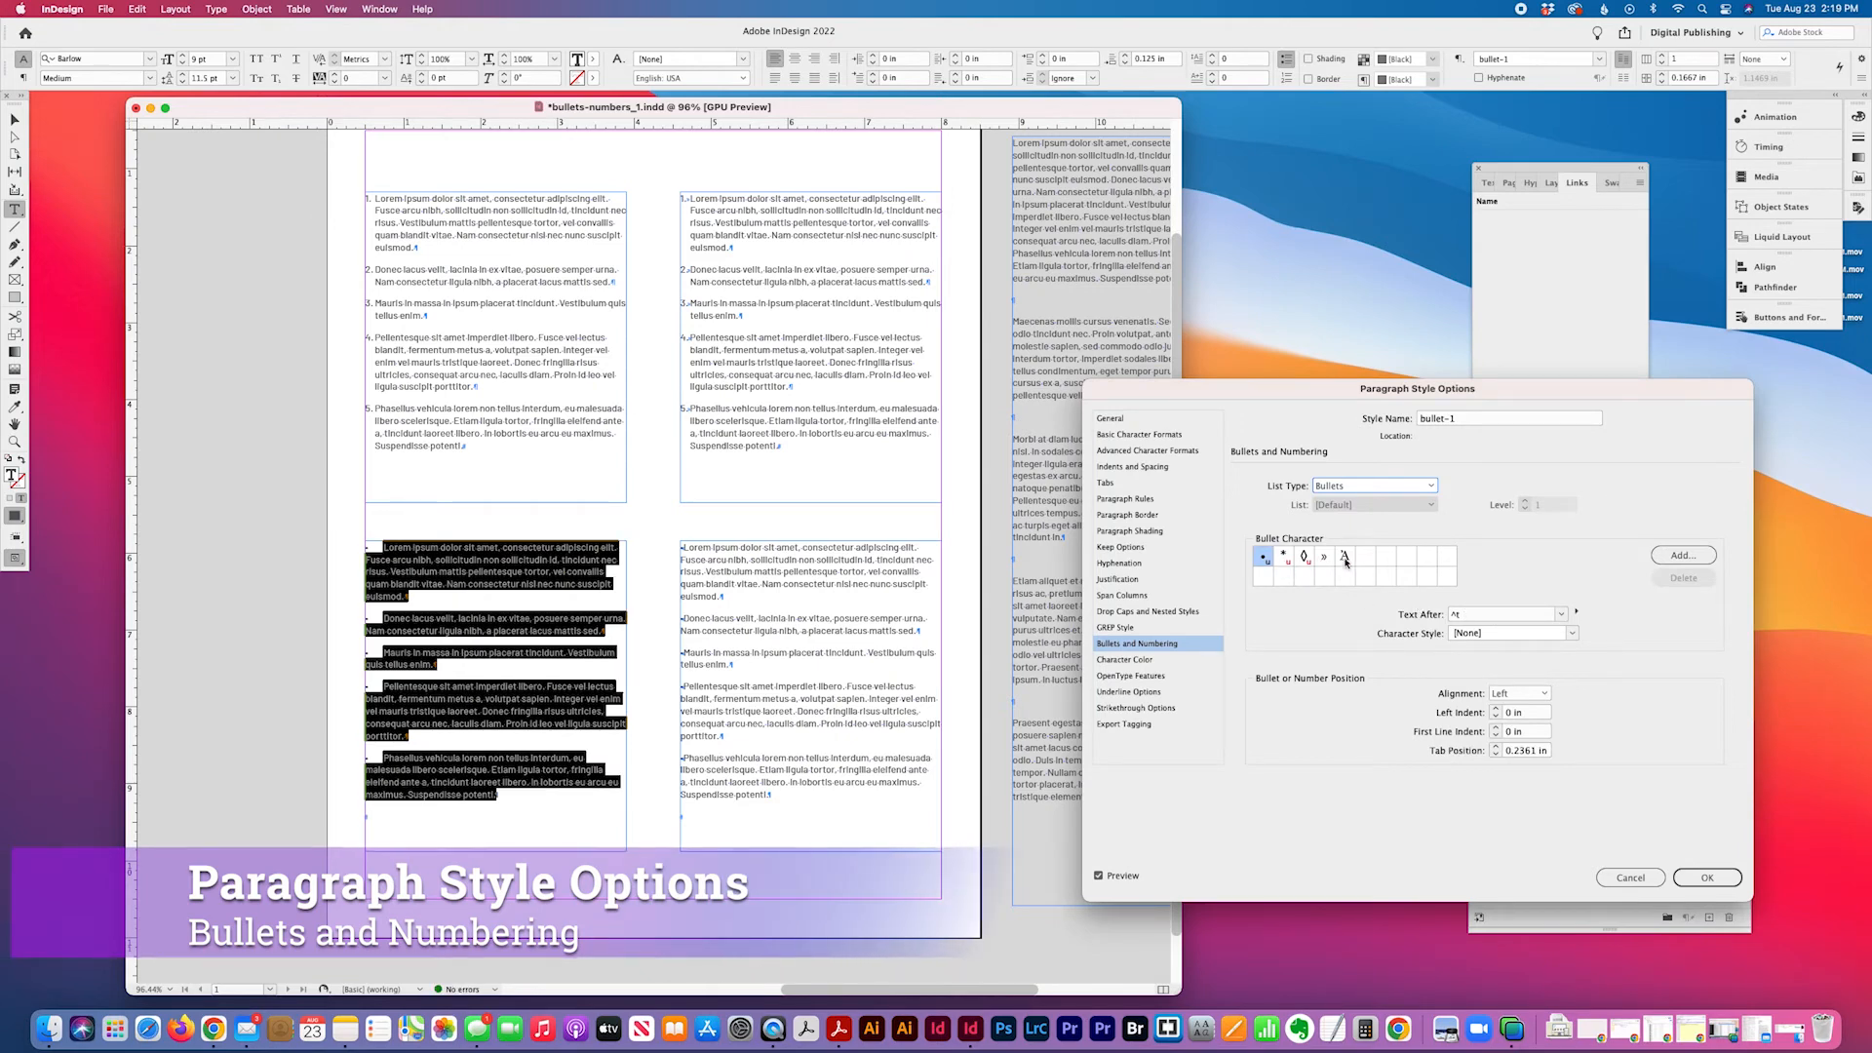
pyautogui.click(1659, 555)
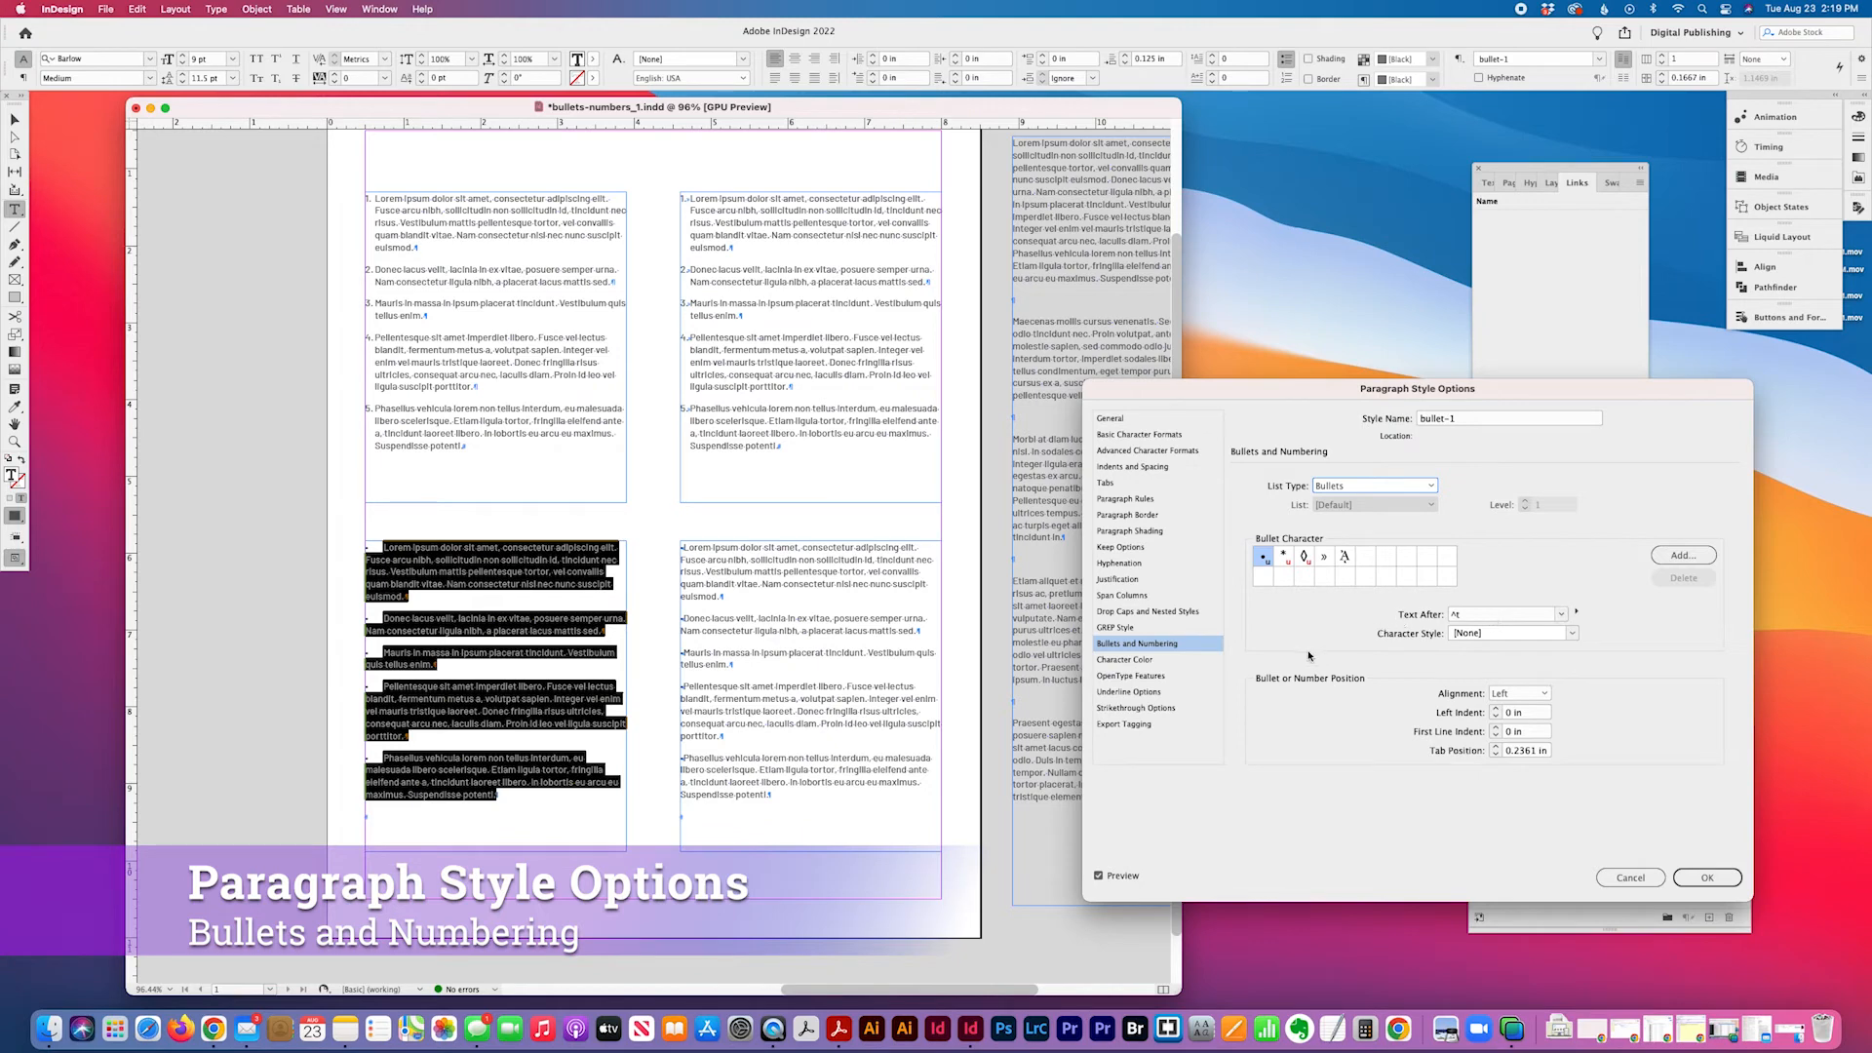
# - Set the bullet-1 style's bullet position to a 0.125 in left indent, -0.125 in first line indent and 0.125 in tab position
pyautogui.tripleClick(1521, 713)
pyautogui.write('.1')
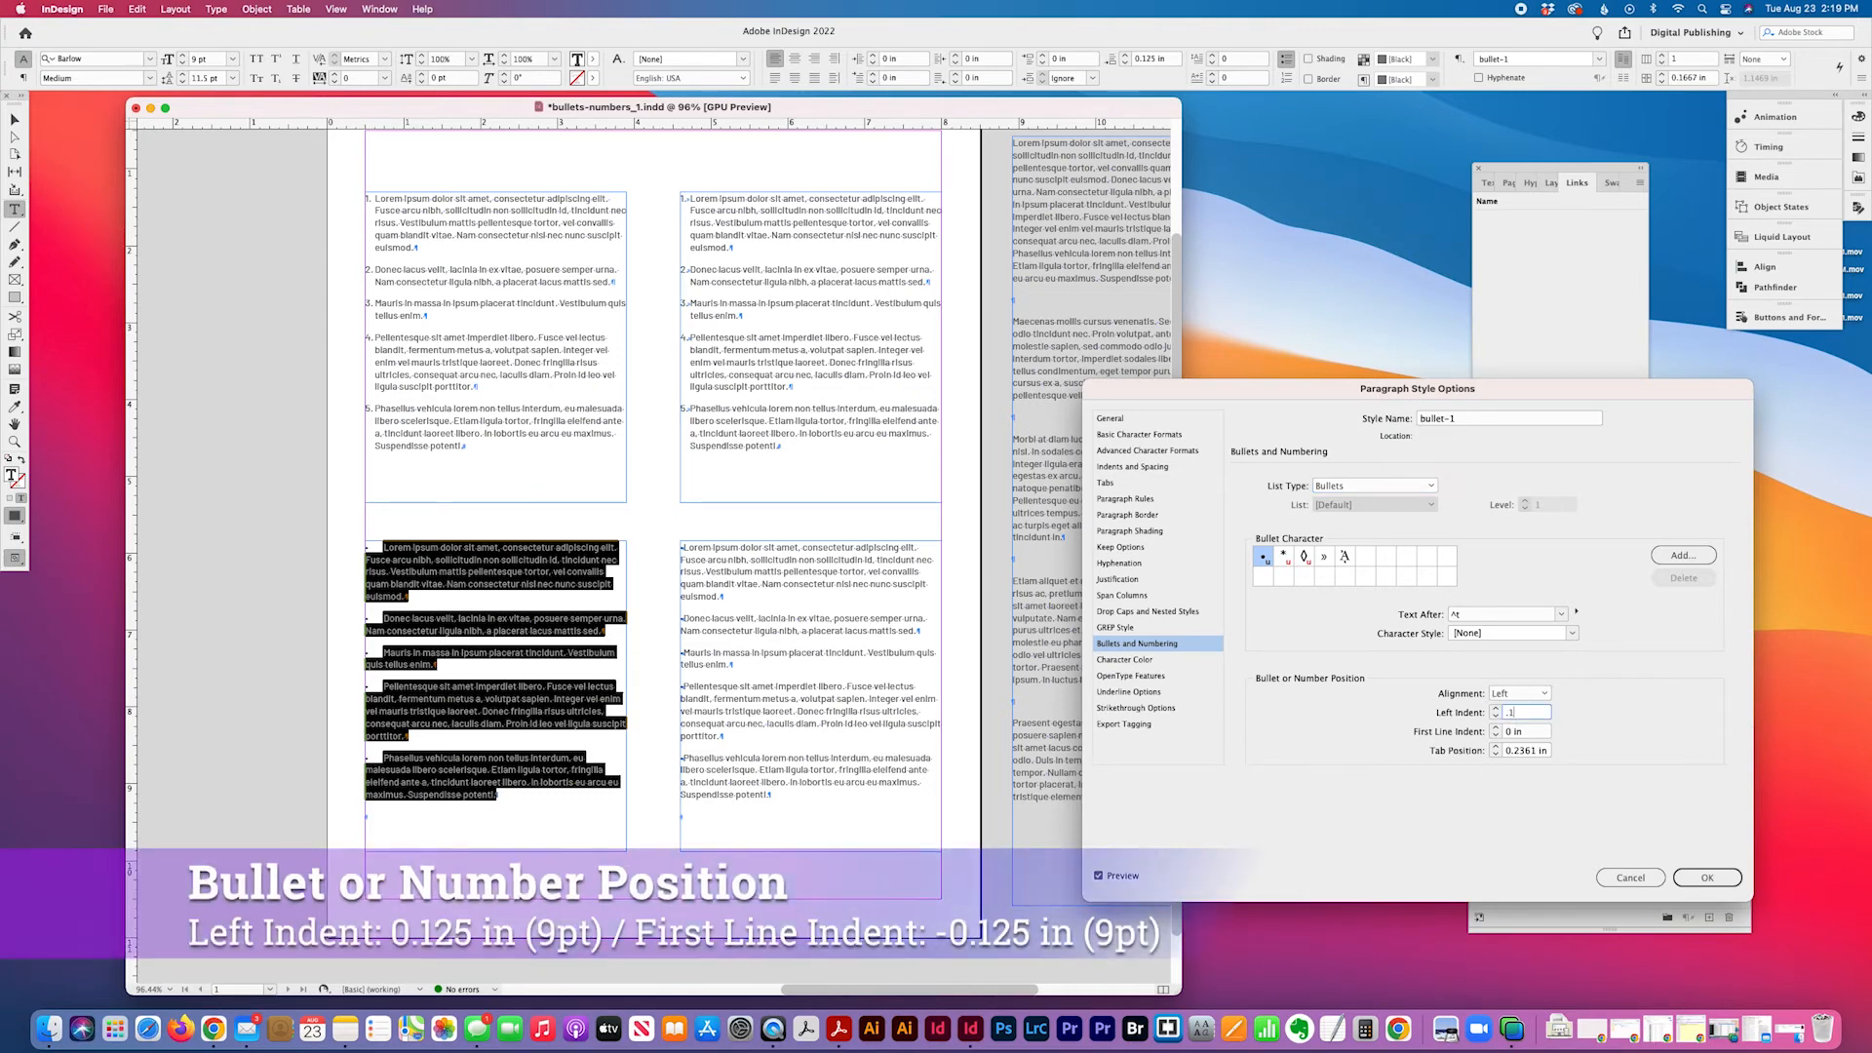
pyautogui.write('25')
pyautogui.press('Tab')
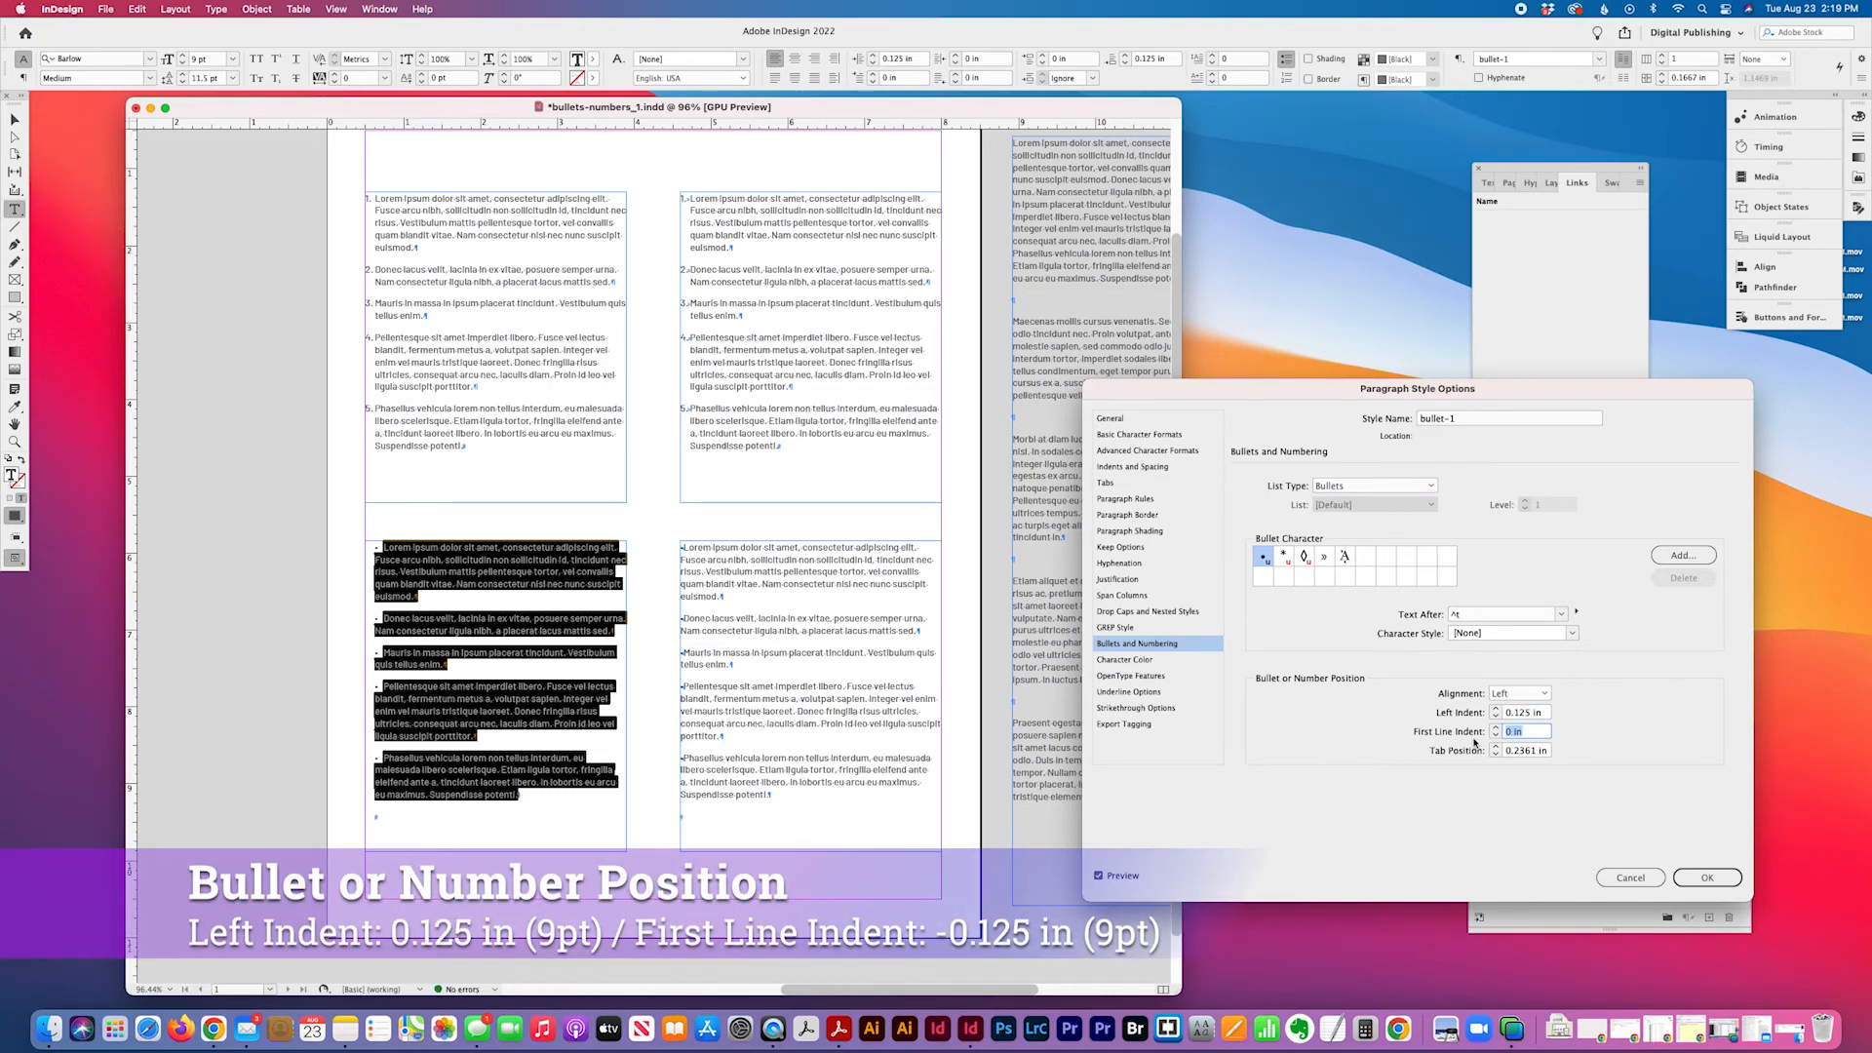
pyautogui.write('-0')
pyautogui.write('.125')
pyautogui.press('Tab')
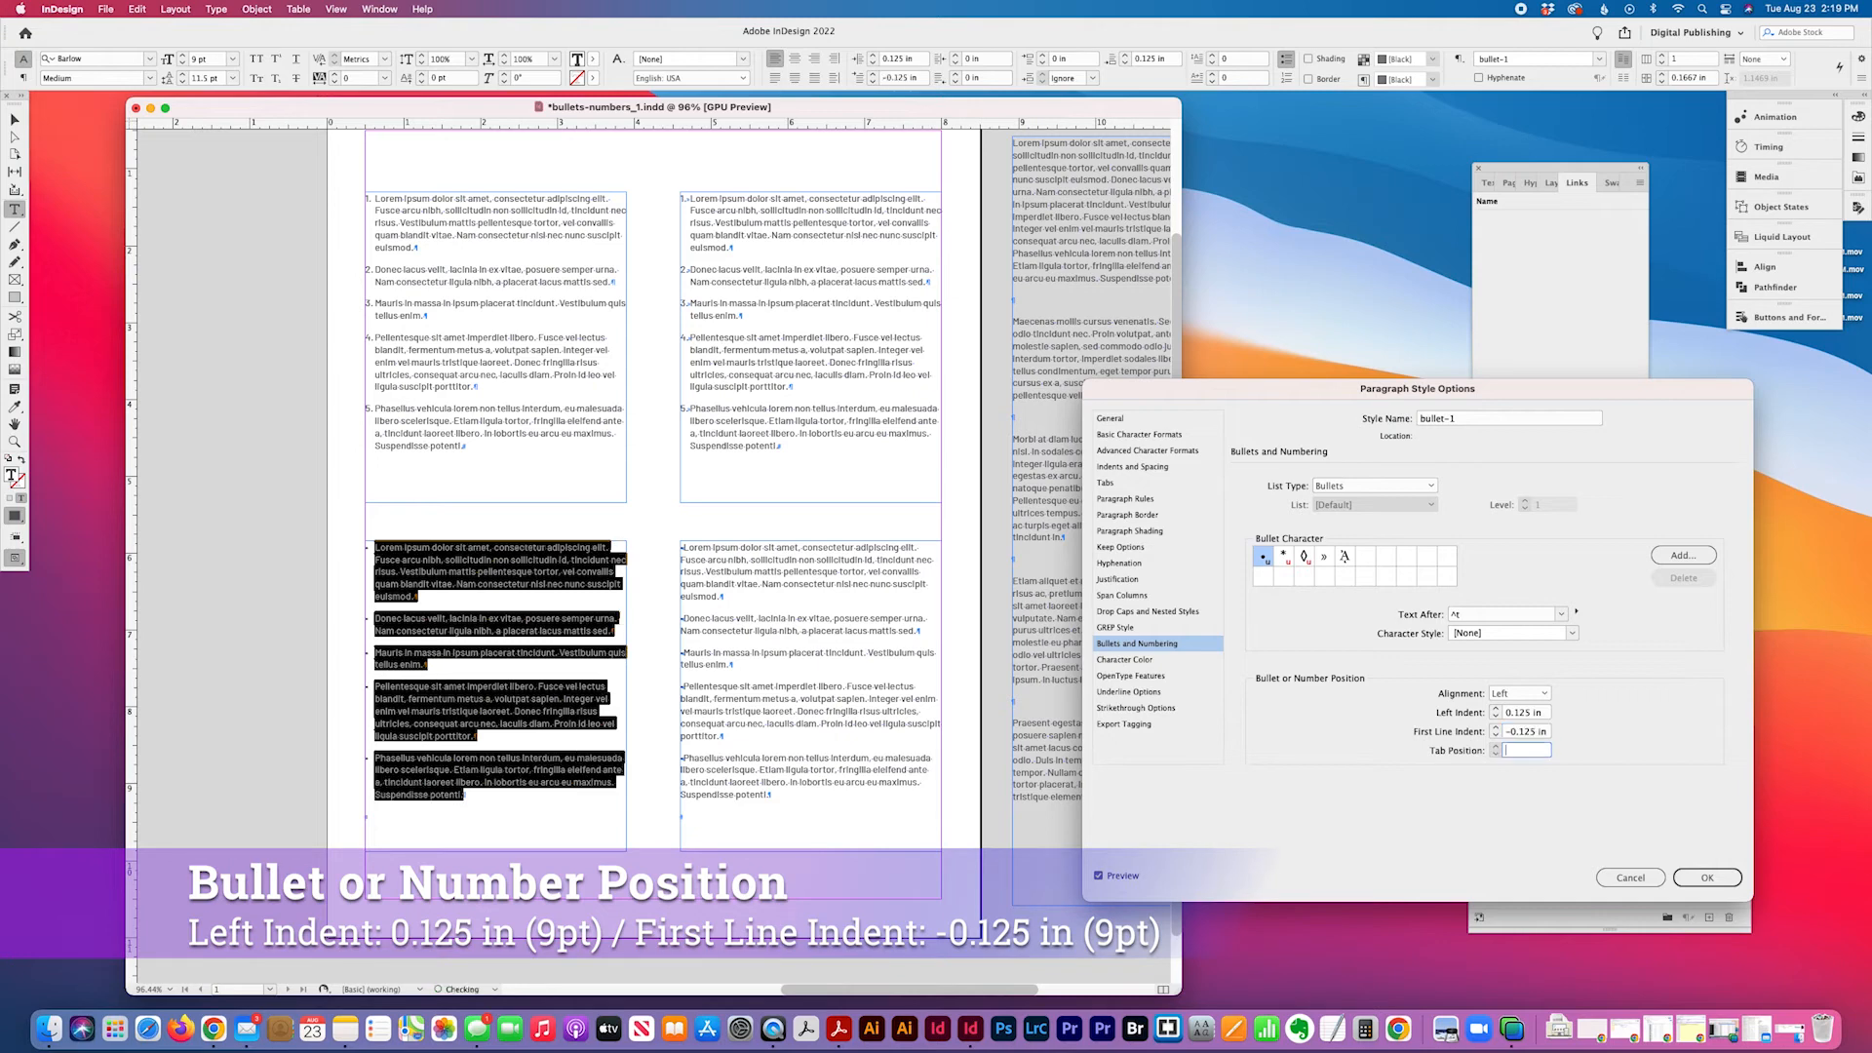
pyautogui.write('.125')
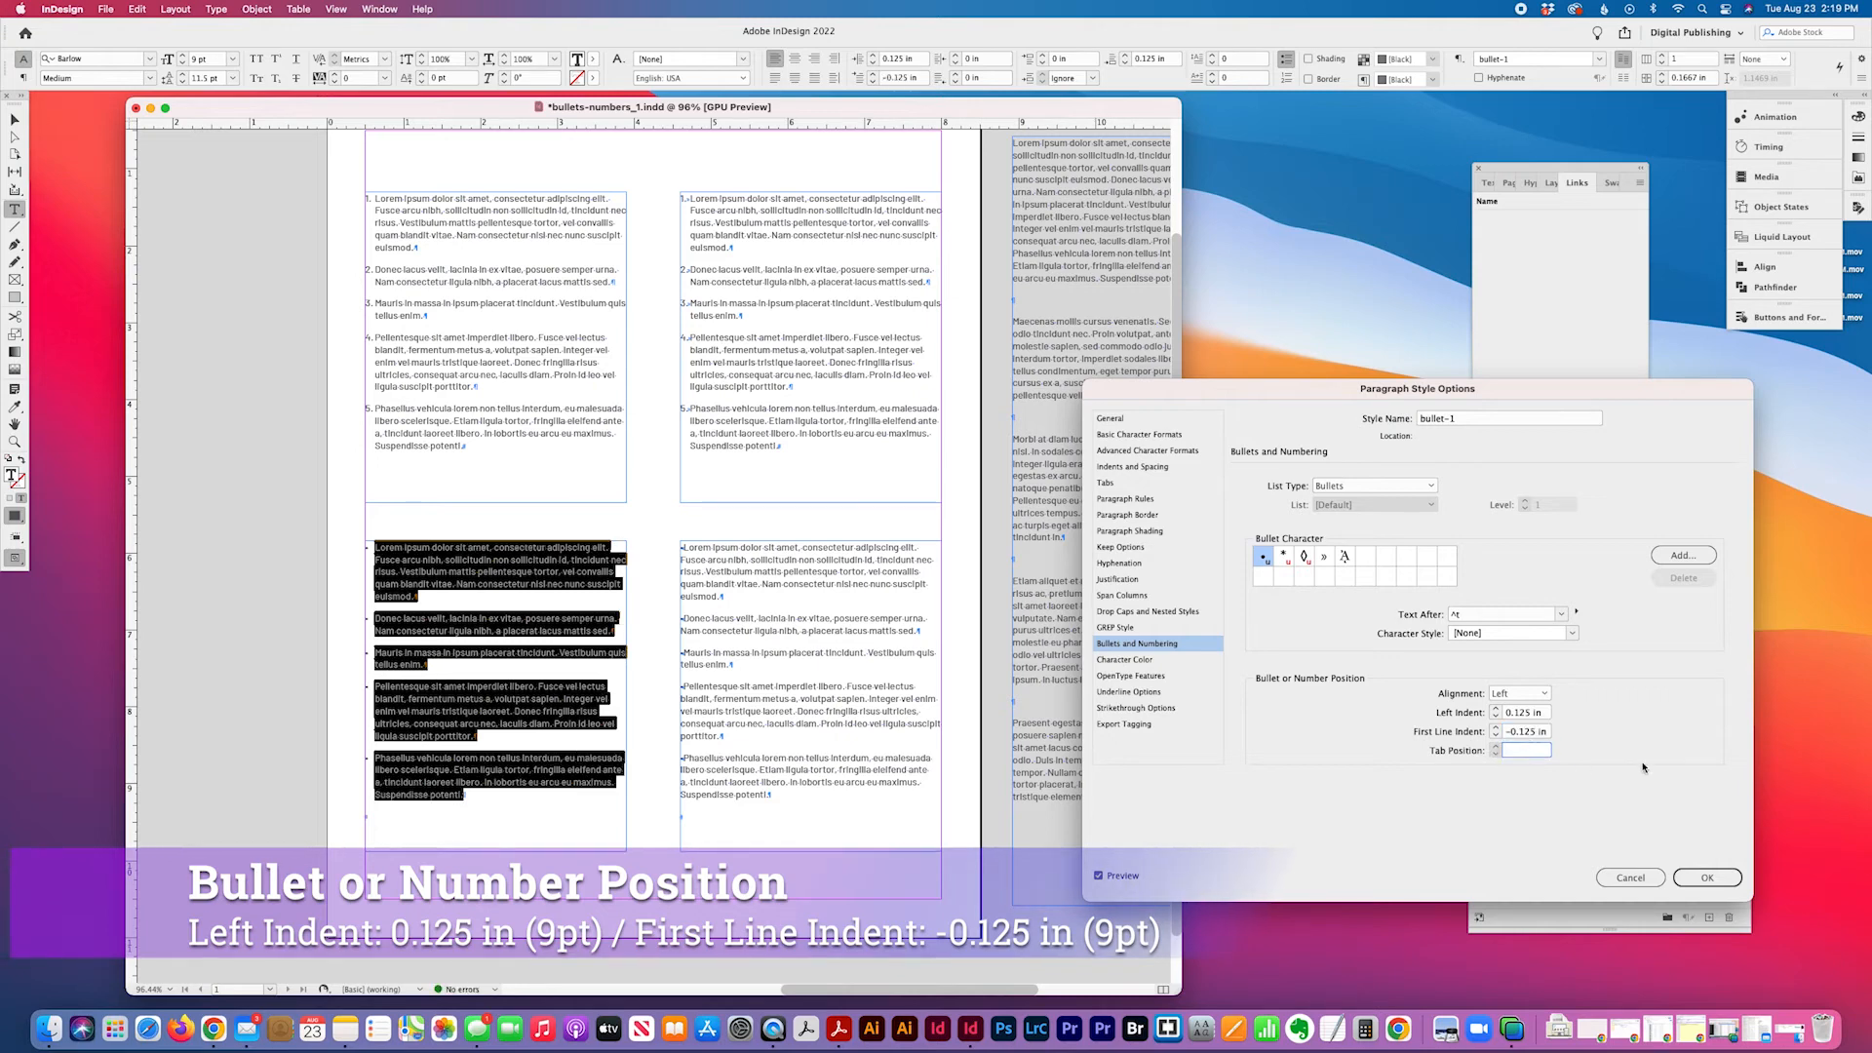
pyautogui.press('Tab')
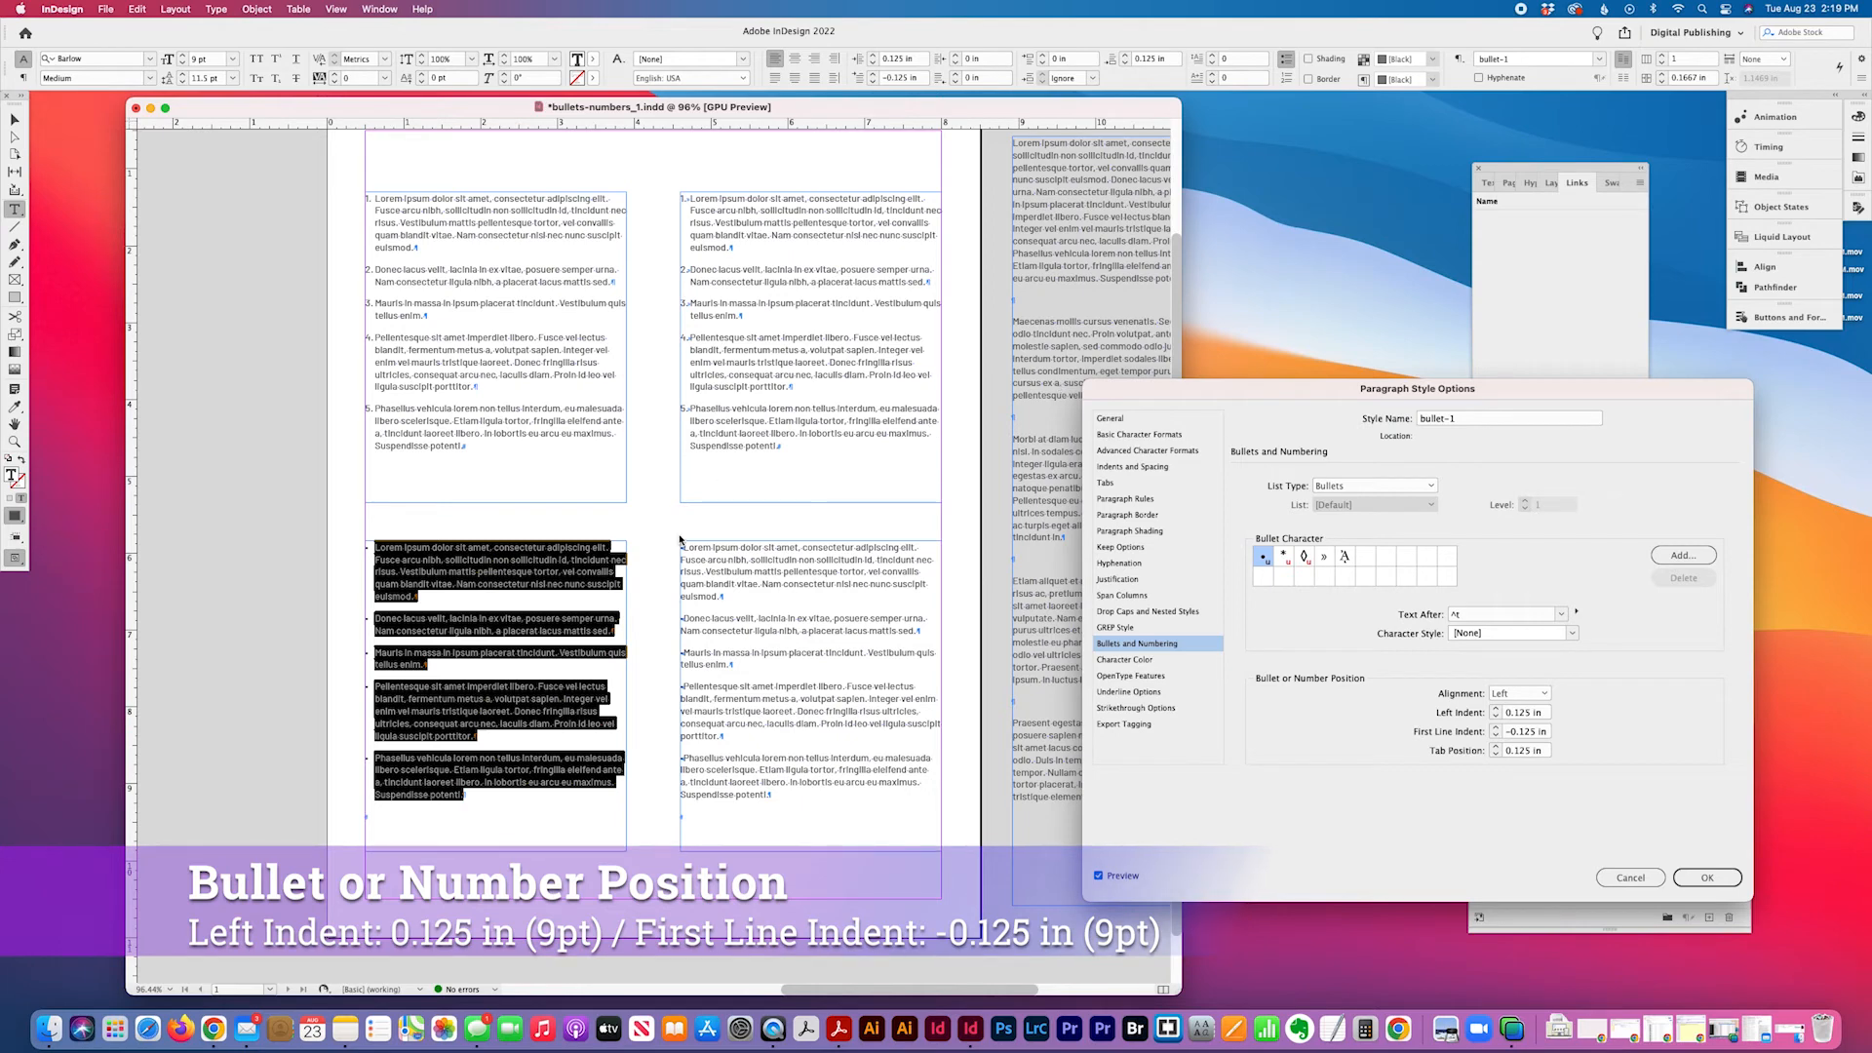
pyautogui.press('Return')
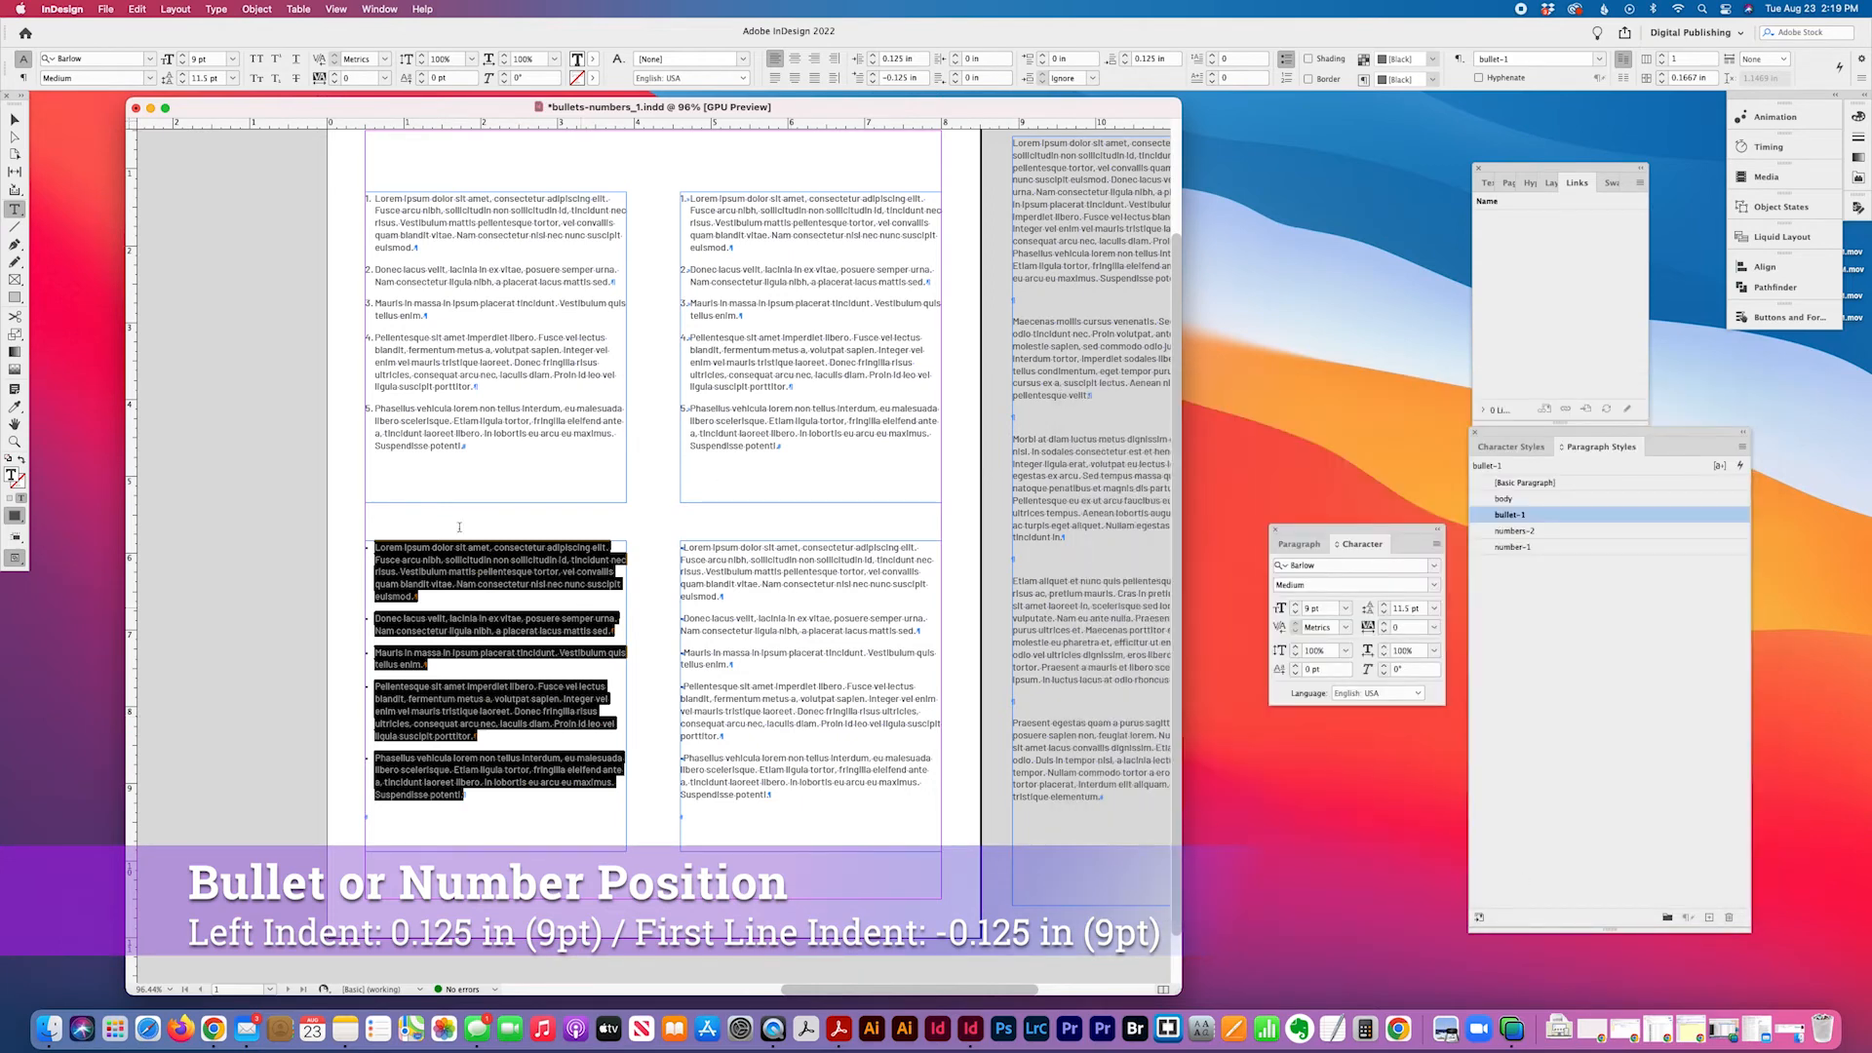
# - Create a paragraph style named bullet-2 based on body and apply it to all paragraphs in the lower-right text frame
pyautogui.click(815, 636)
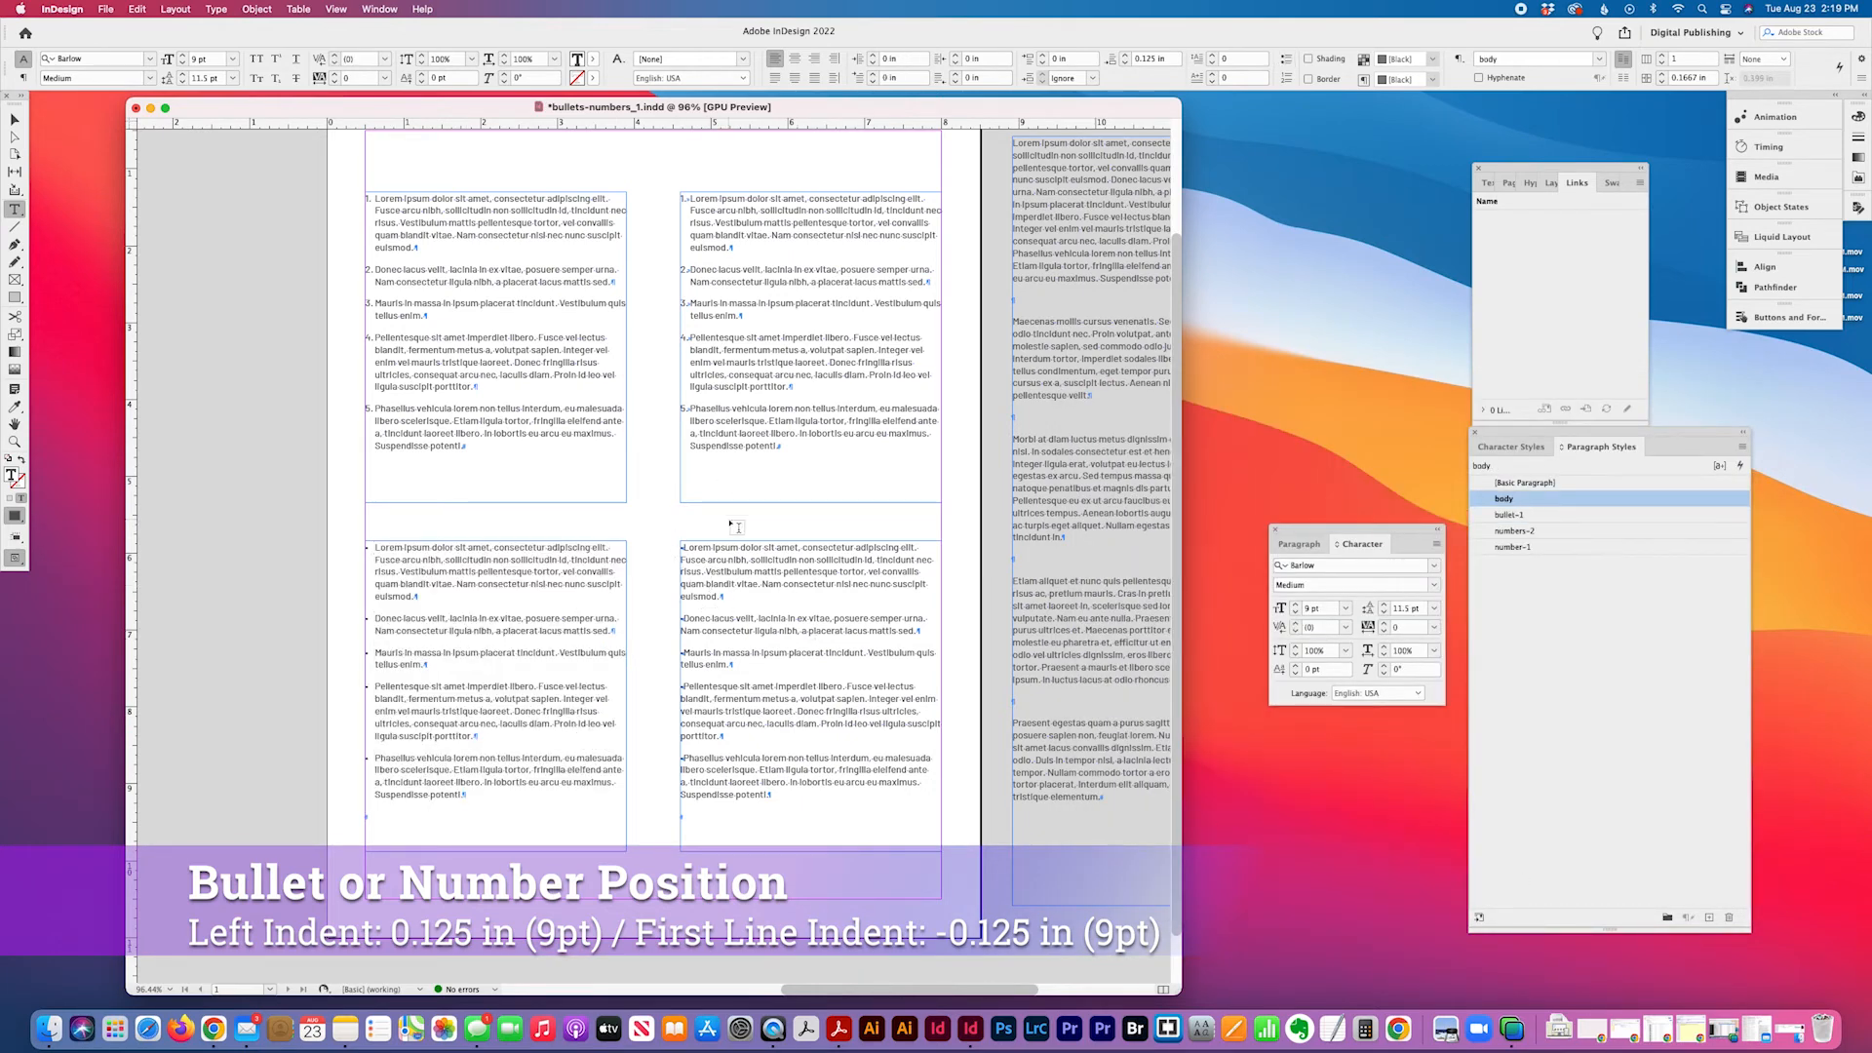
pyautogui.click(1743, 447)
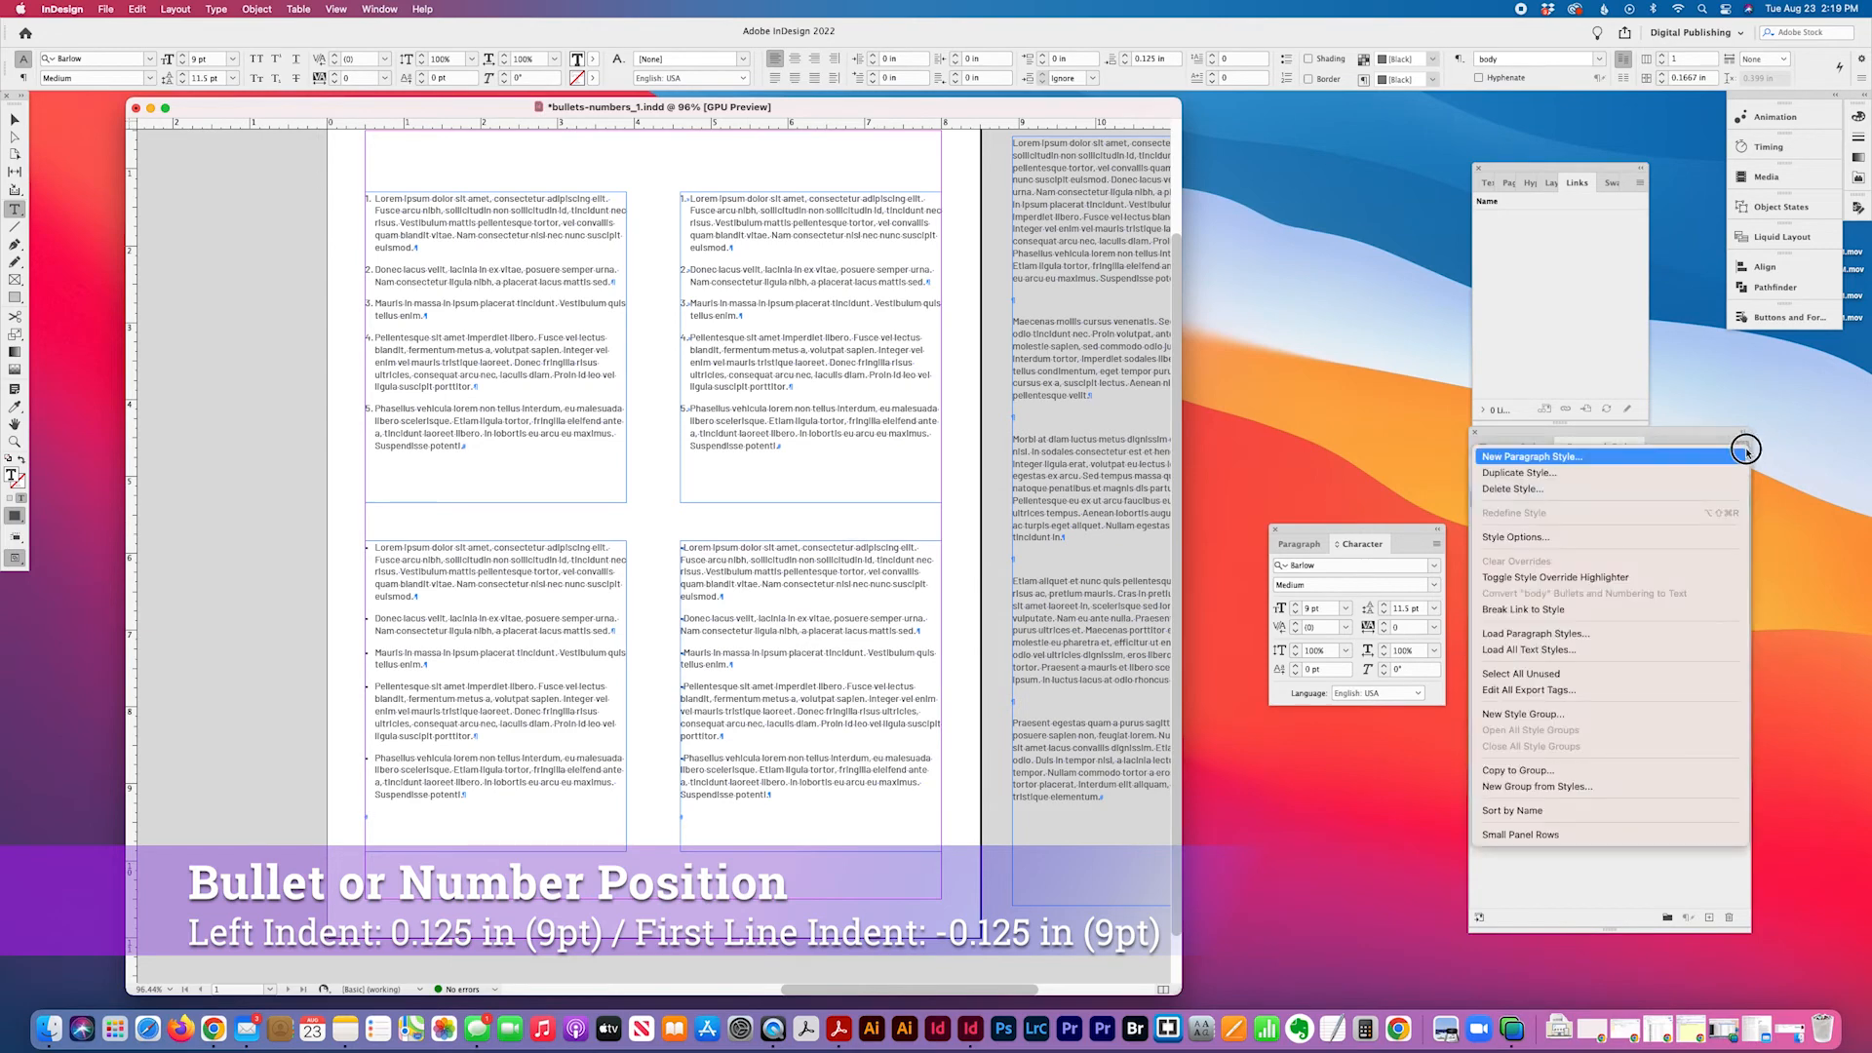
pyautogui.click(1726, 457)
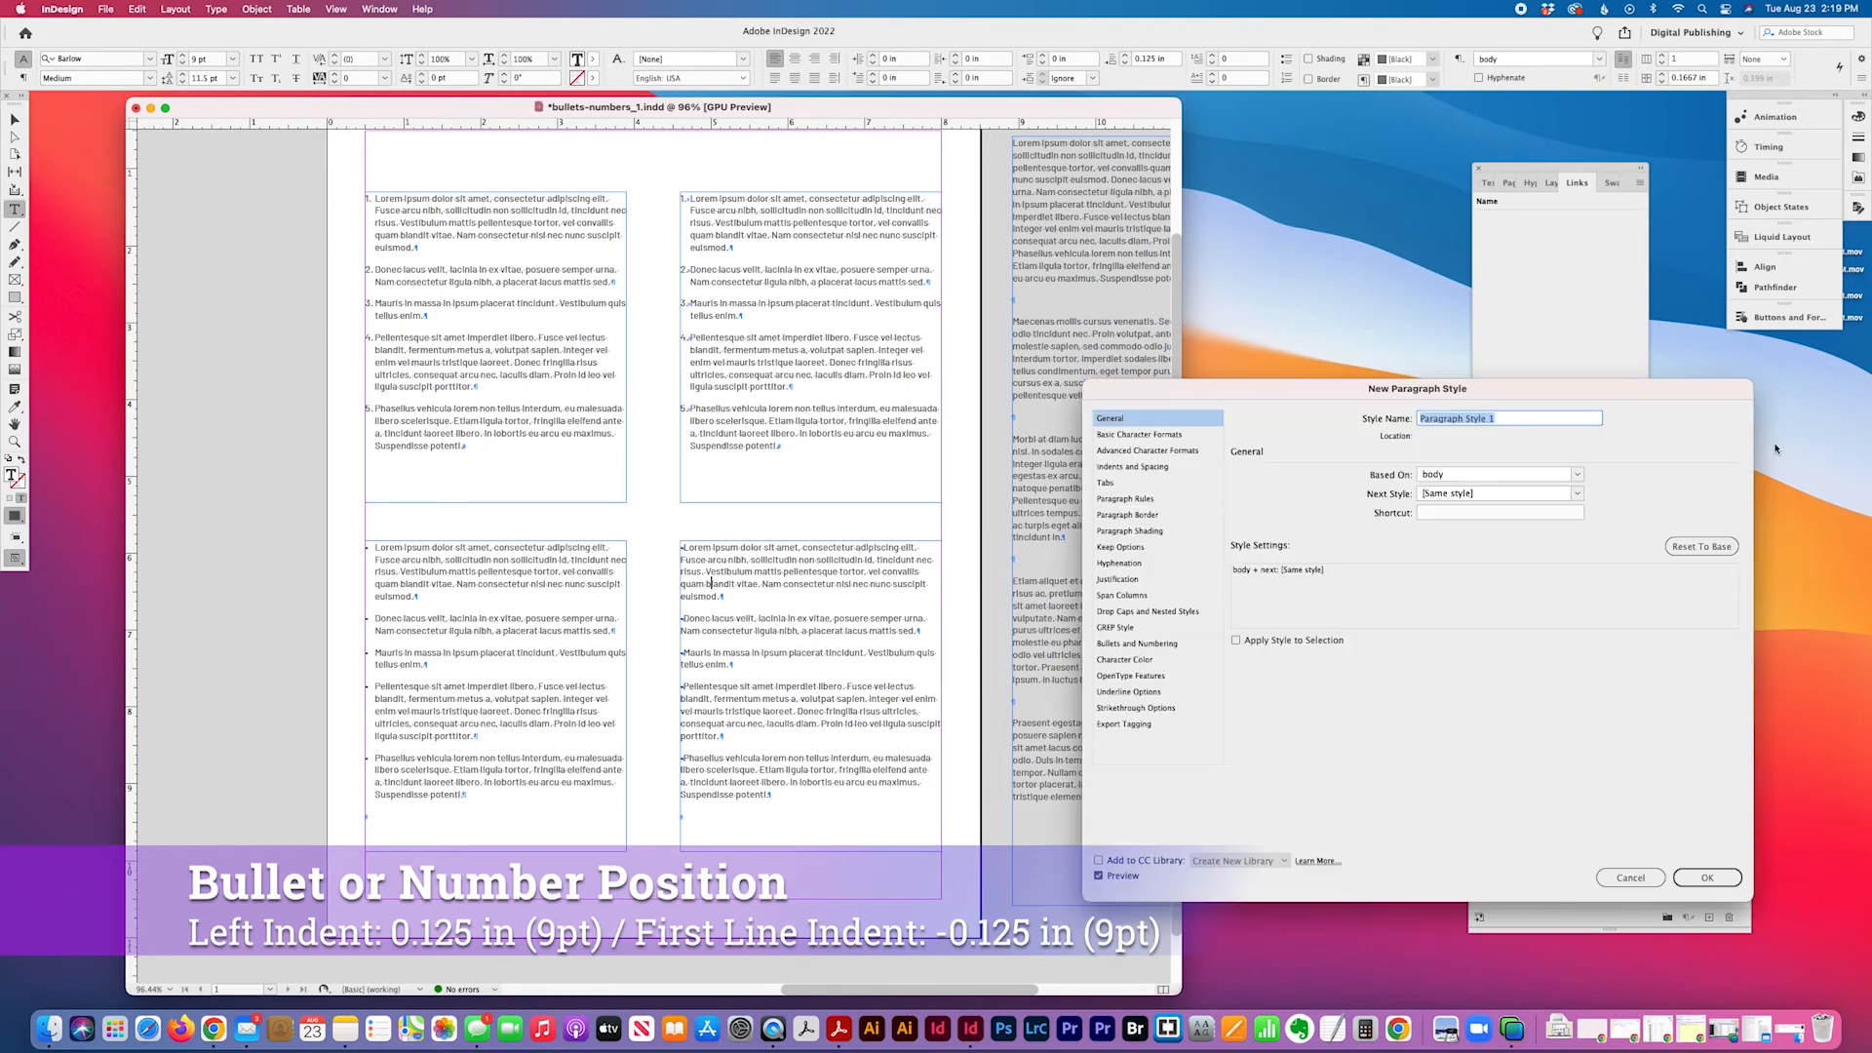
pyautogui.write('bullet')
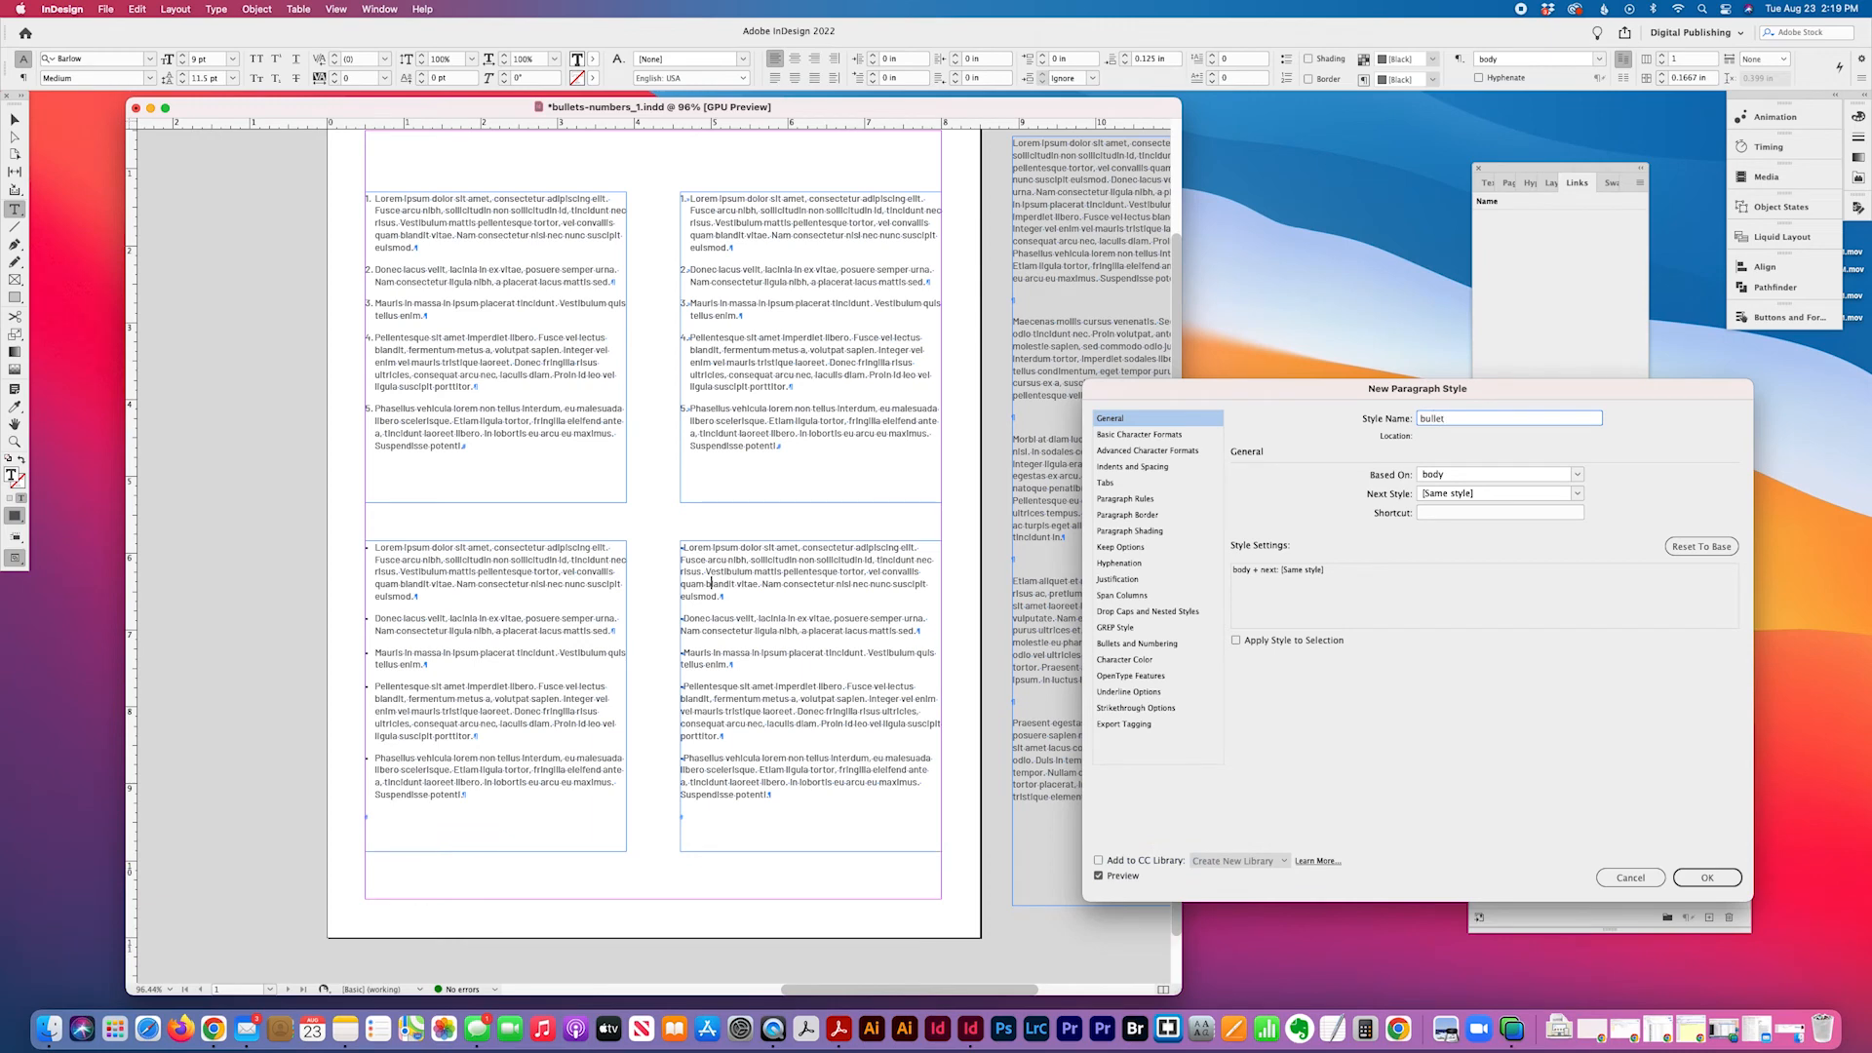
pyautogui.write('-2')
pyautogui.click(1705, 881)
pyautogui.click(1550, 516)
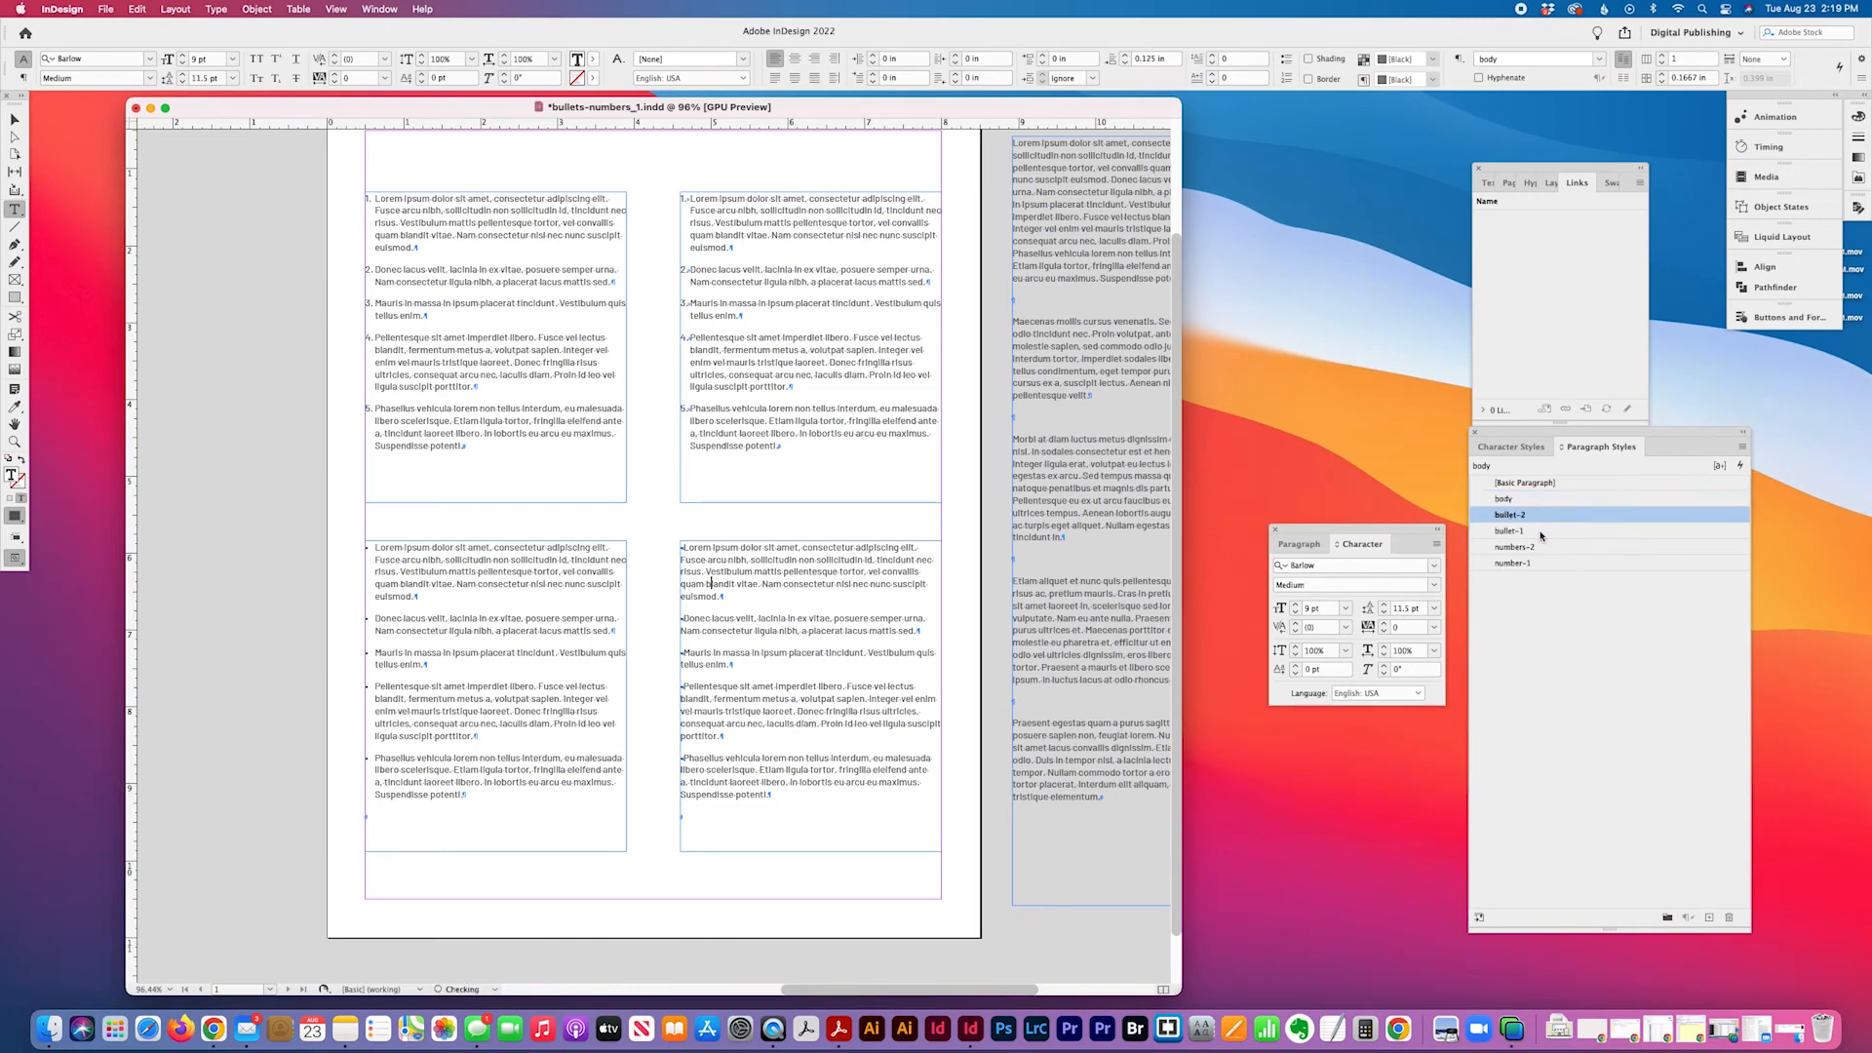
pyautogui.press('super+a')
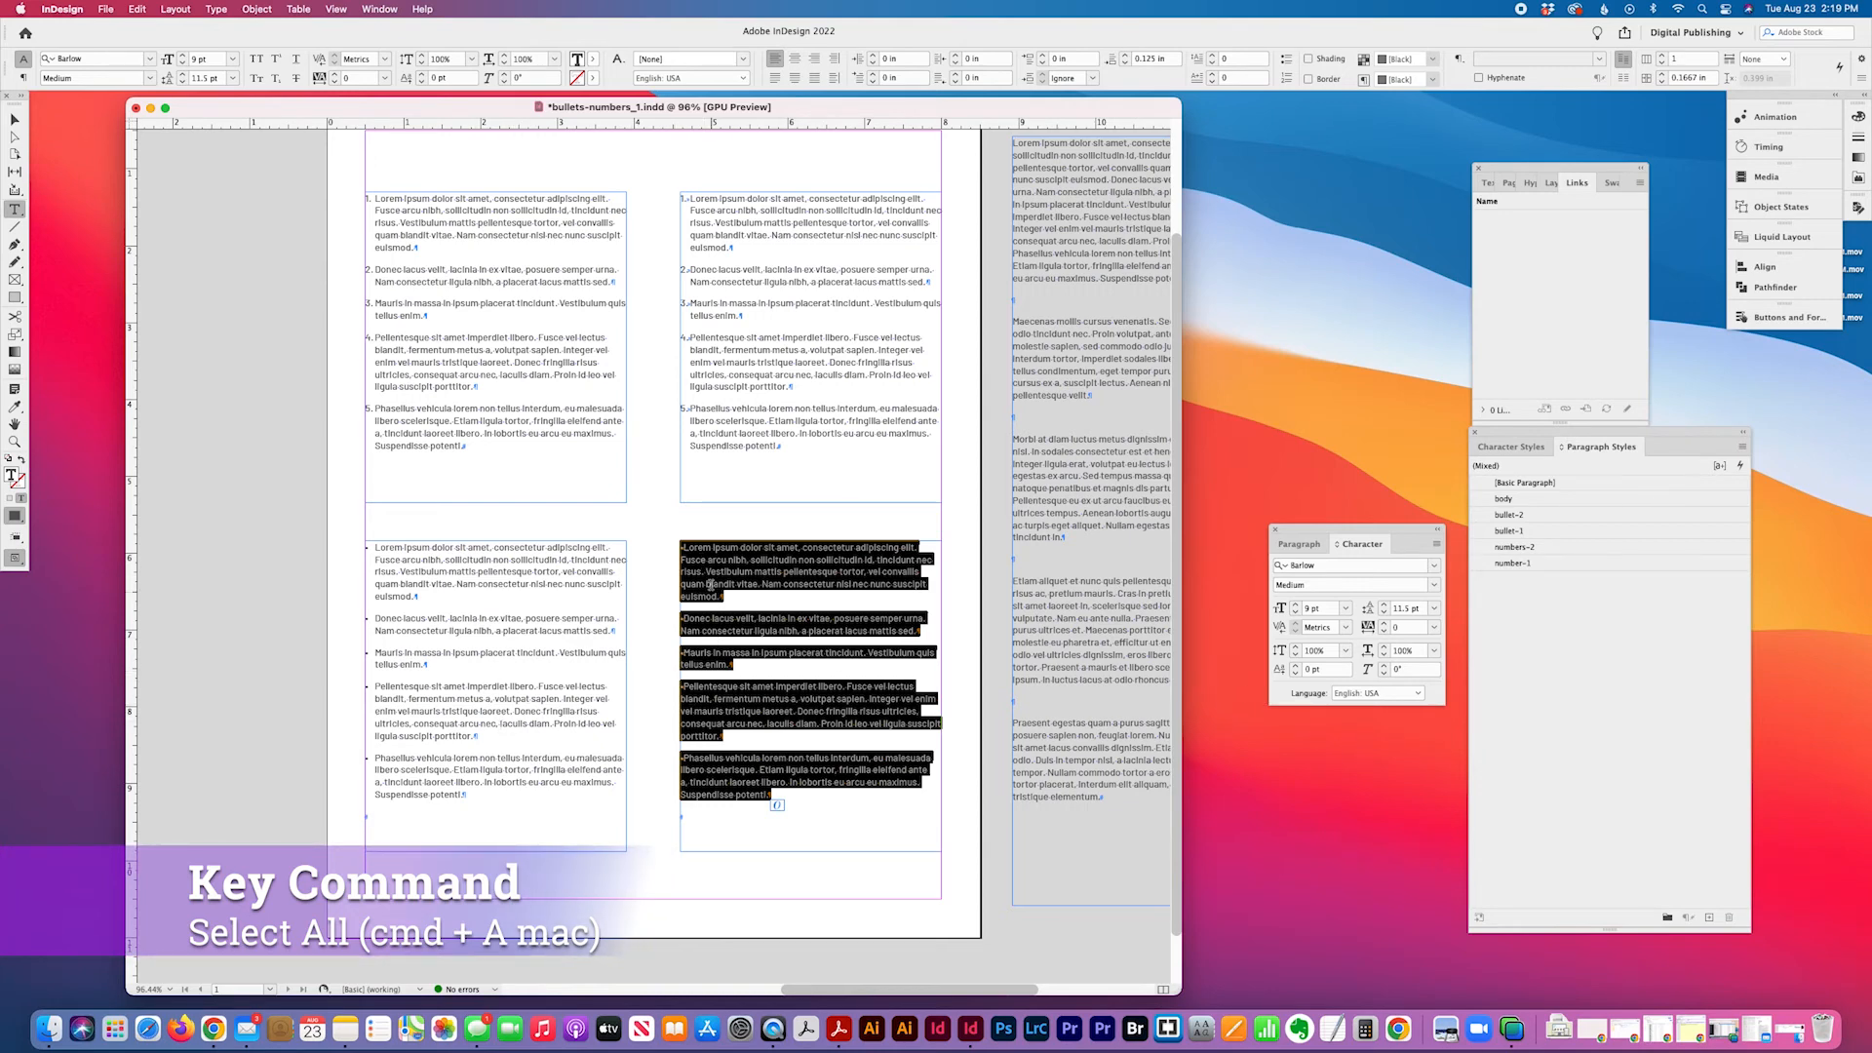
pyautogui.click(1511, 515)
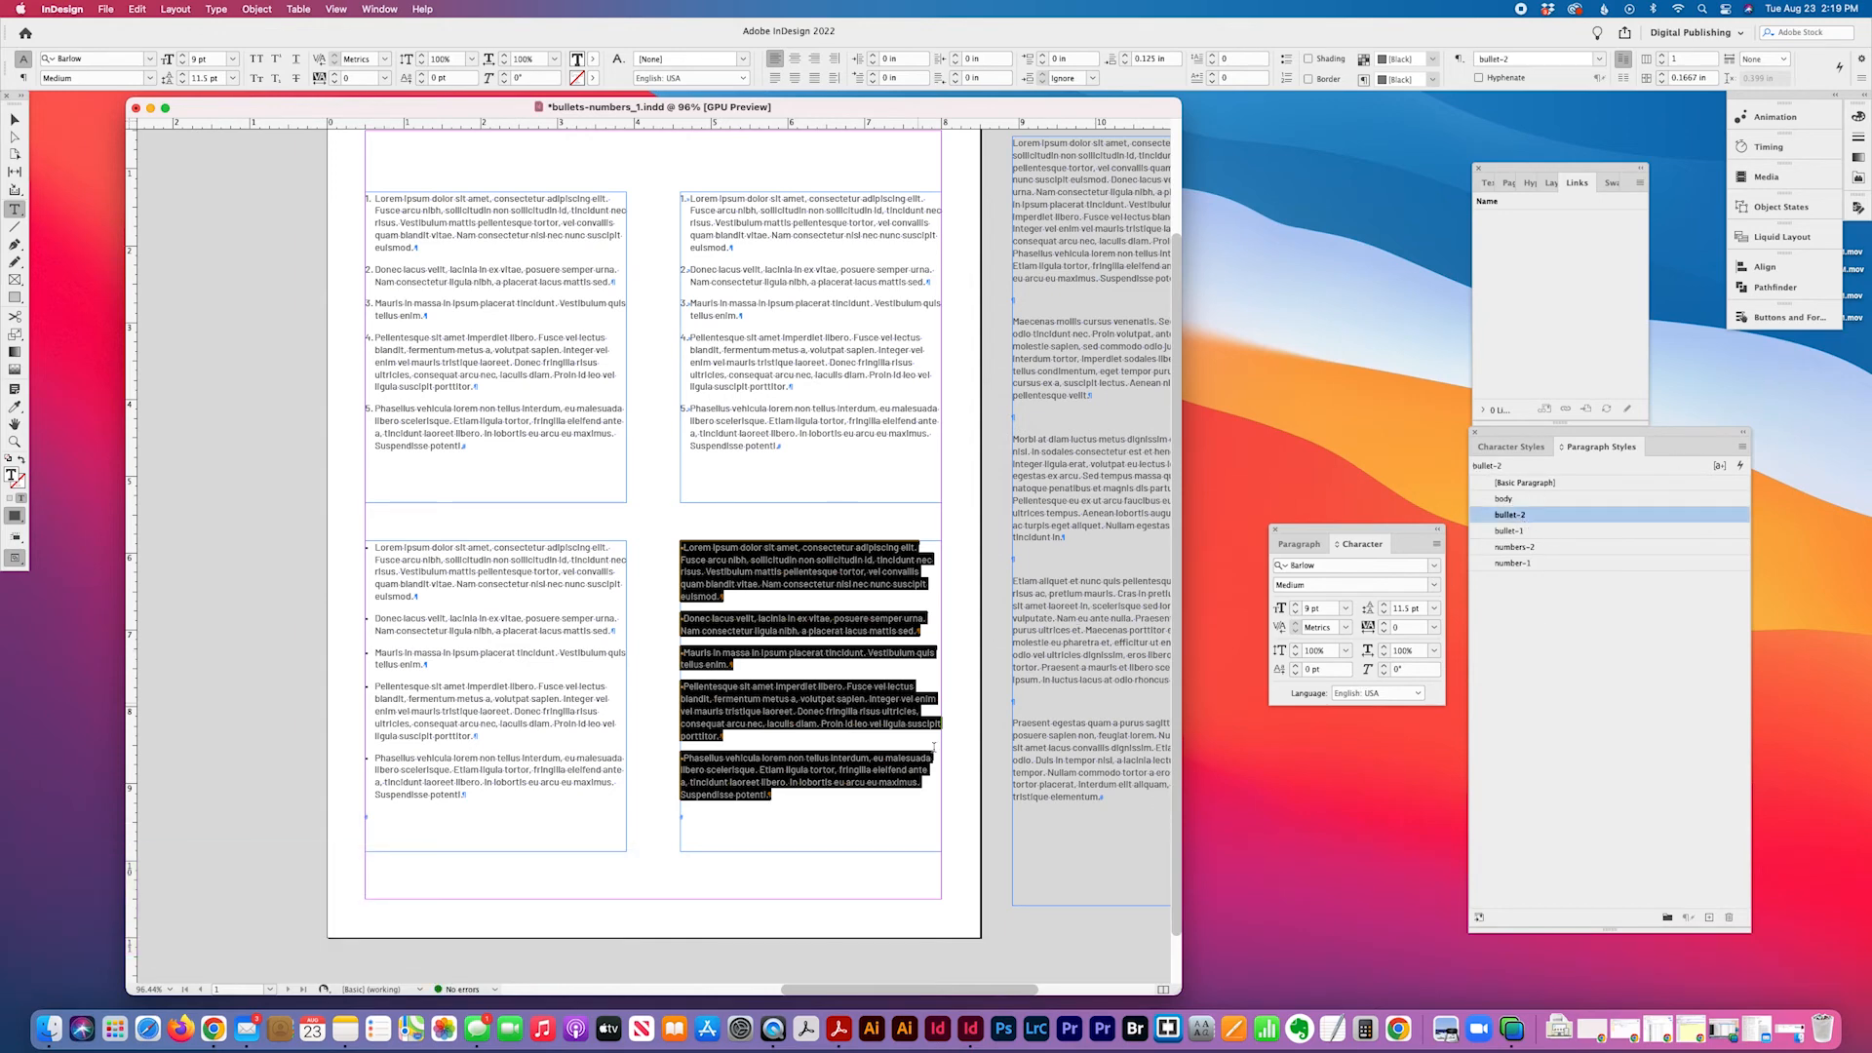
# - Edit the bullet-2 style's indents and spacing to a 0.125 in left indent and a -0.125 in first line indent
pyautogui.doubleClick(1617, 518)
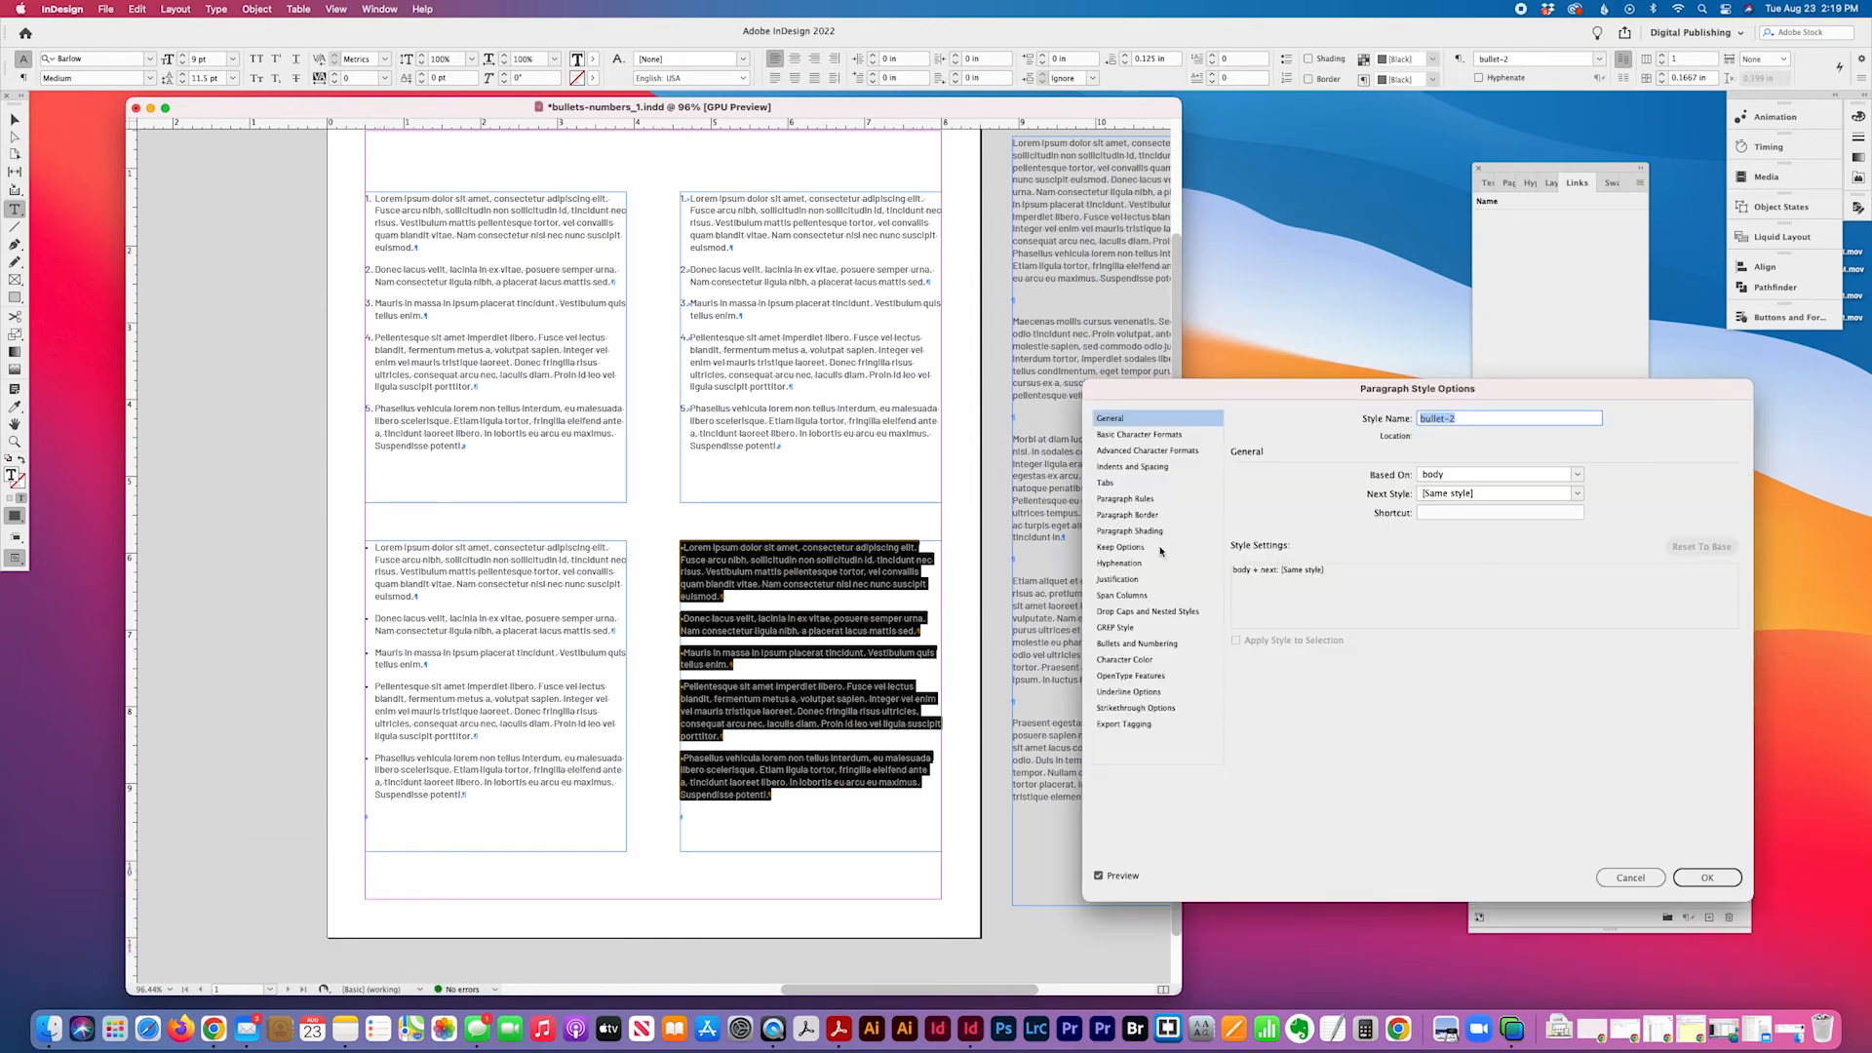
pyautogui.click(1135, 467)
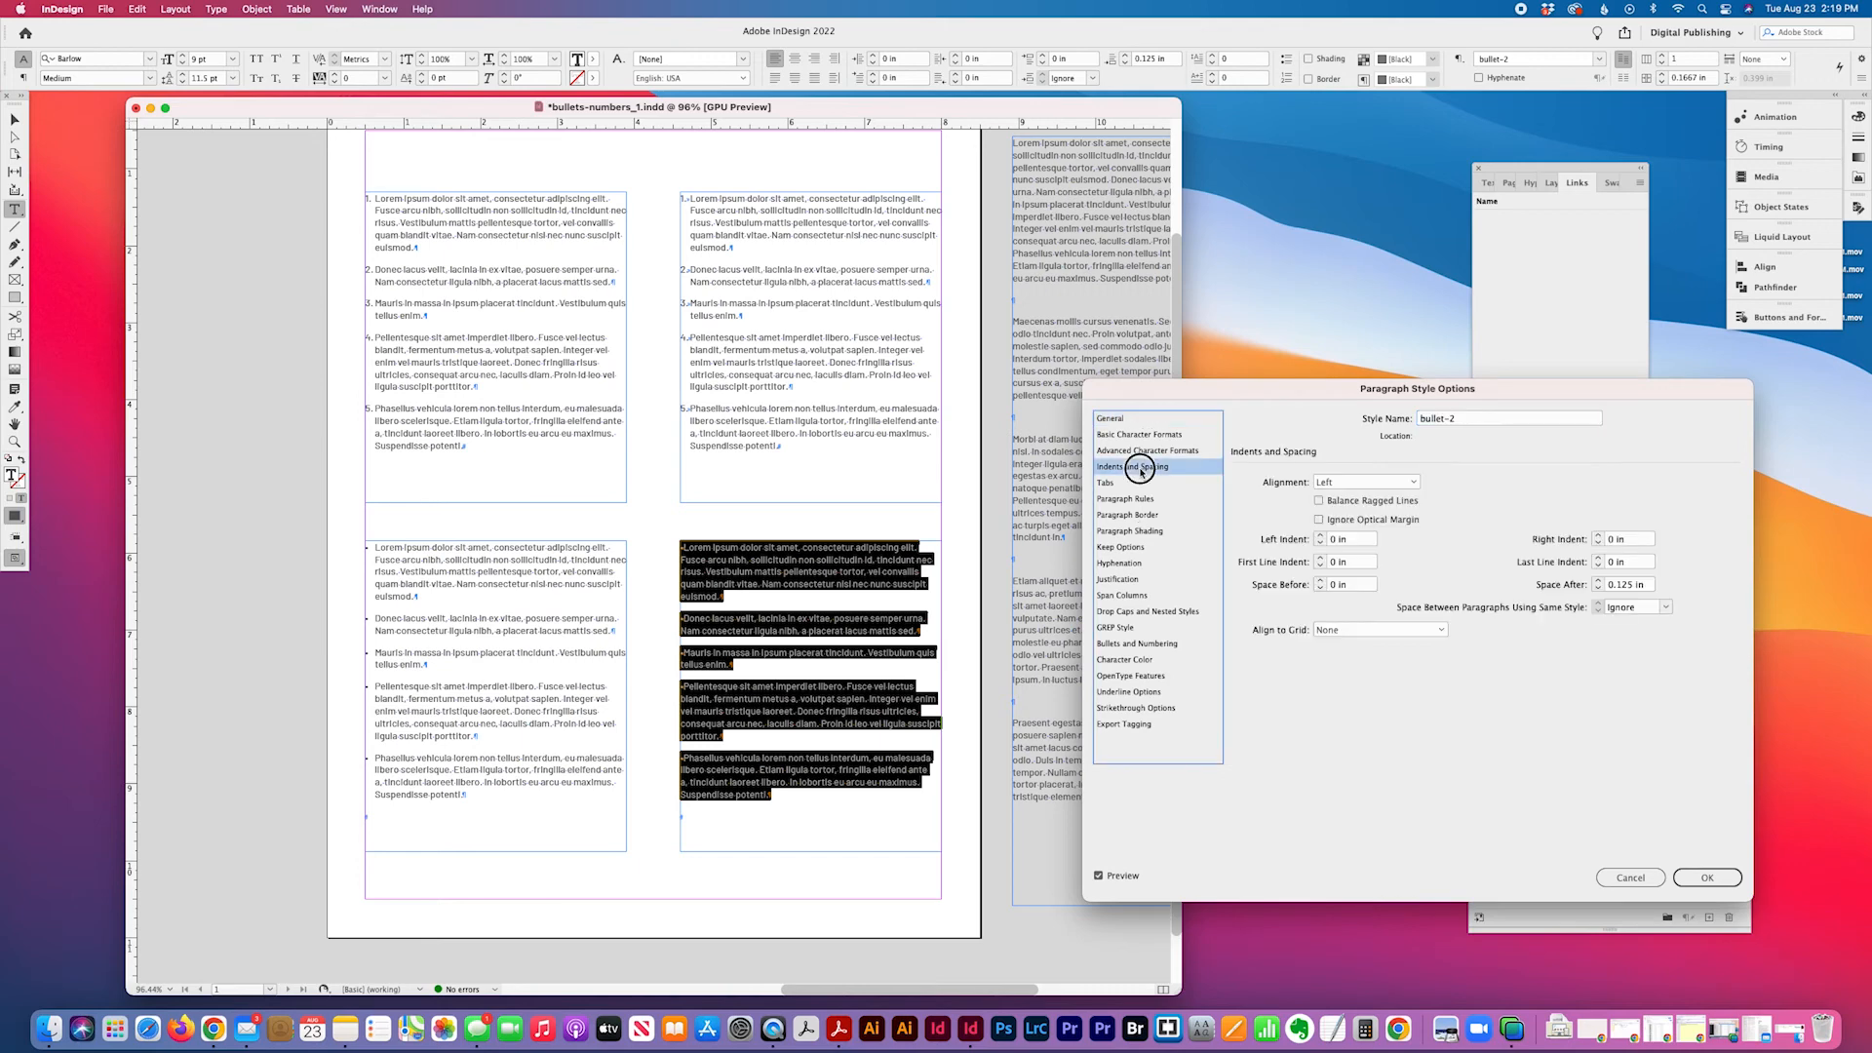
pyautogui.click(1363, 541)
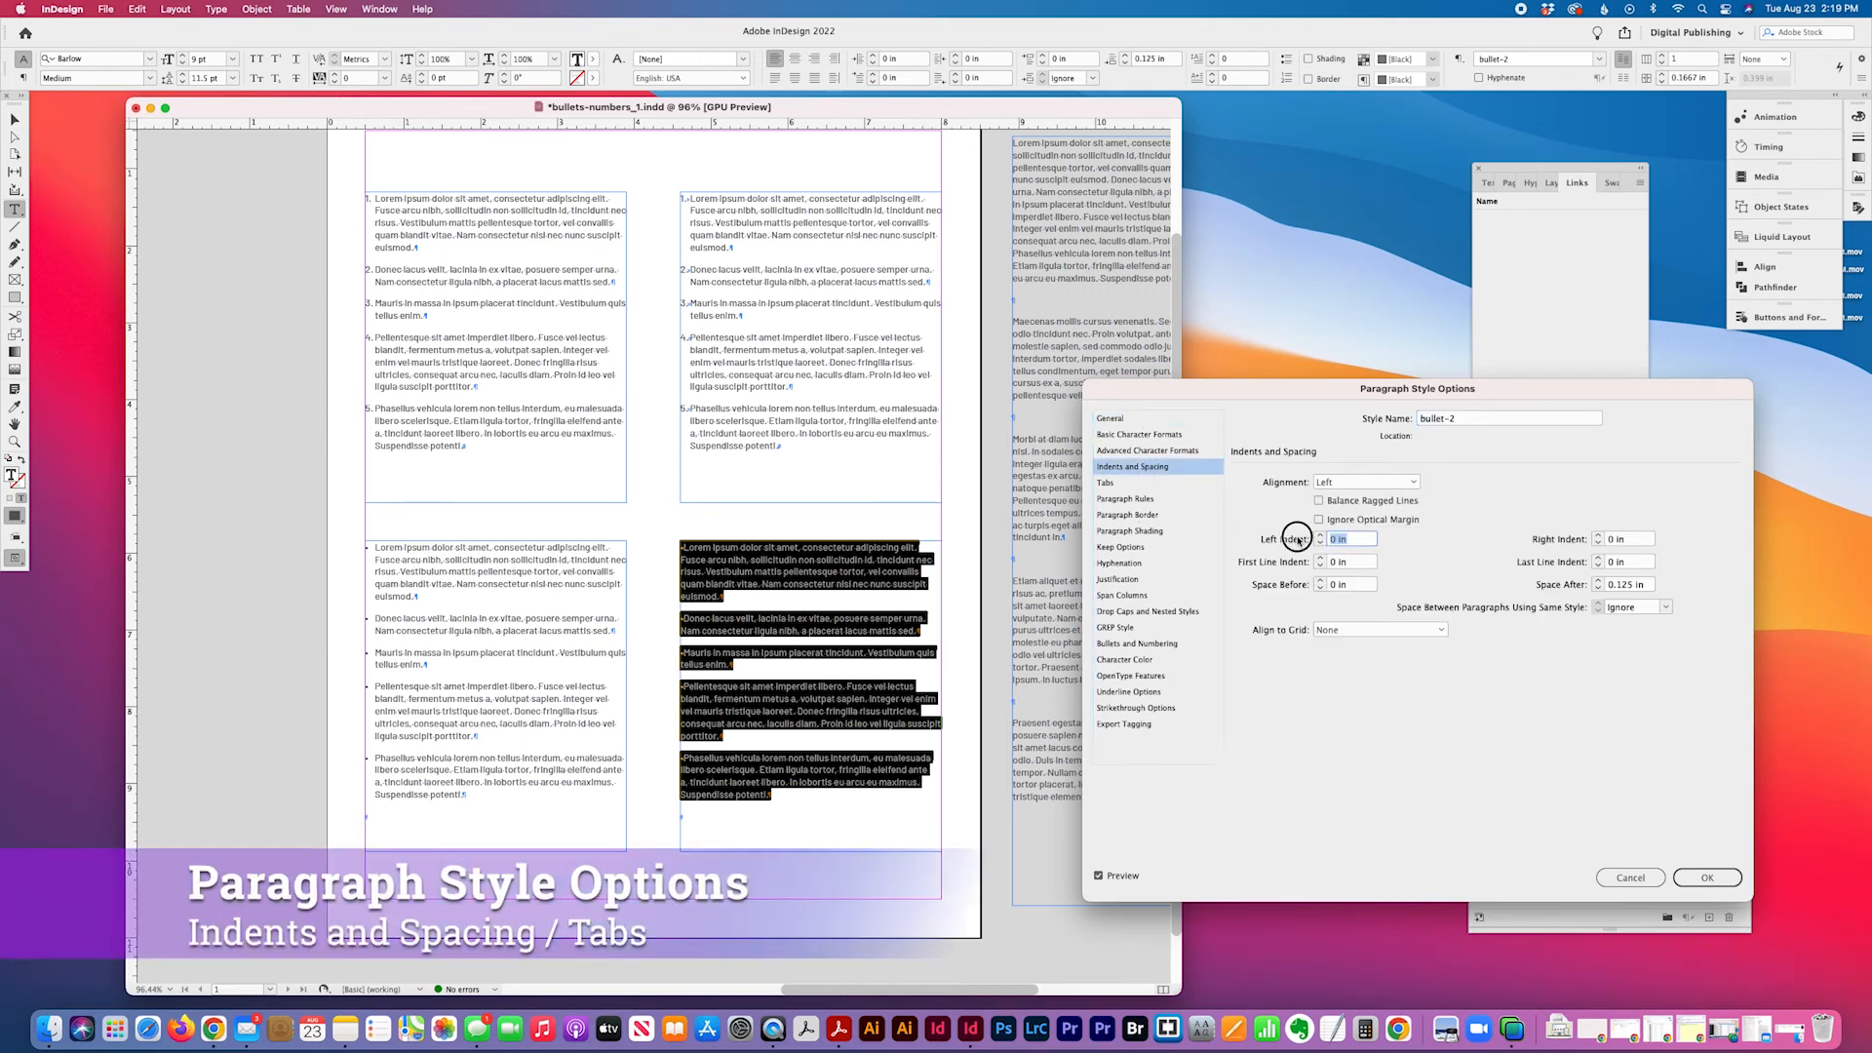
pyautogui.write('.125')
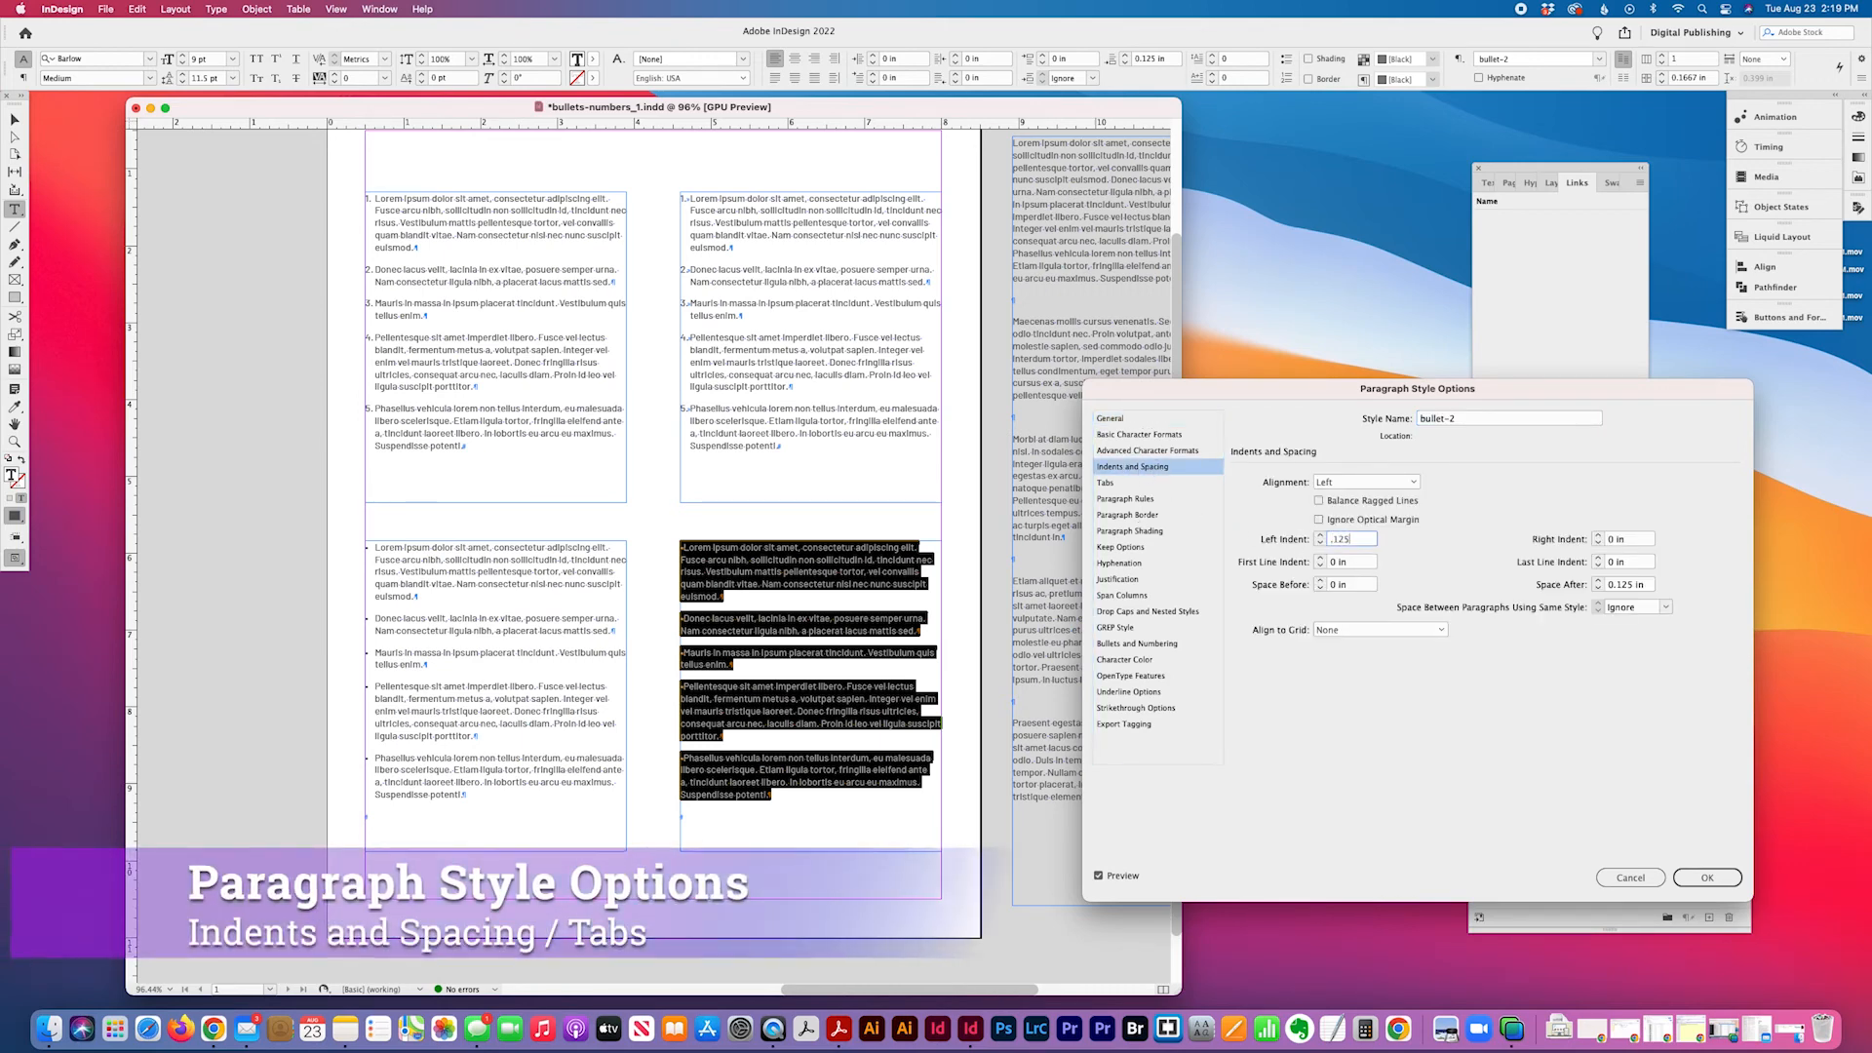
pyautogui.press('Tab')
pyautogui.click(1345, 562)
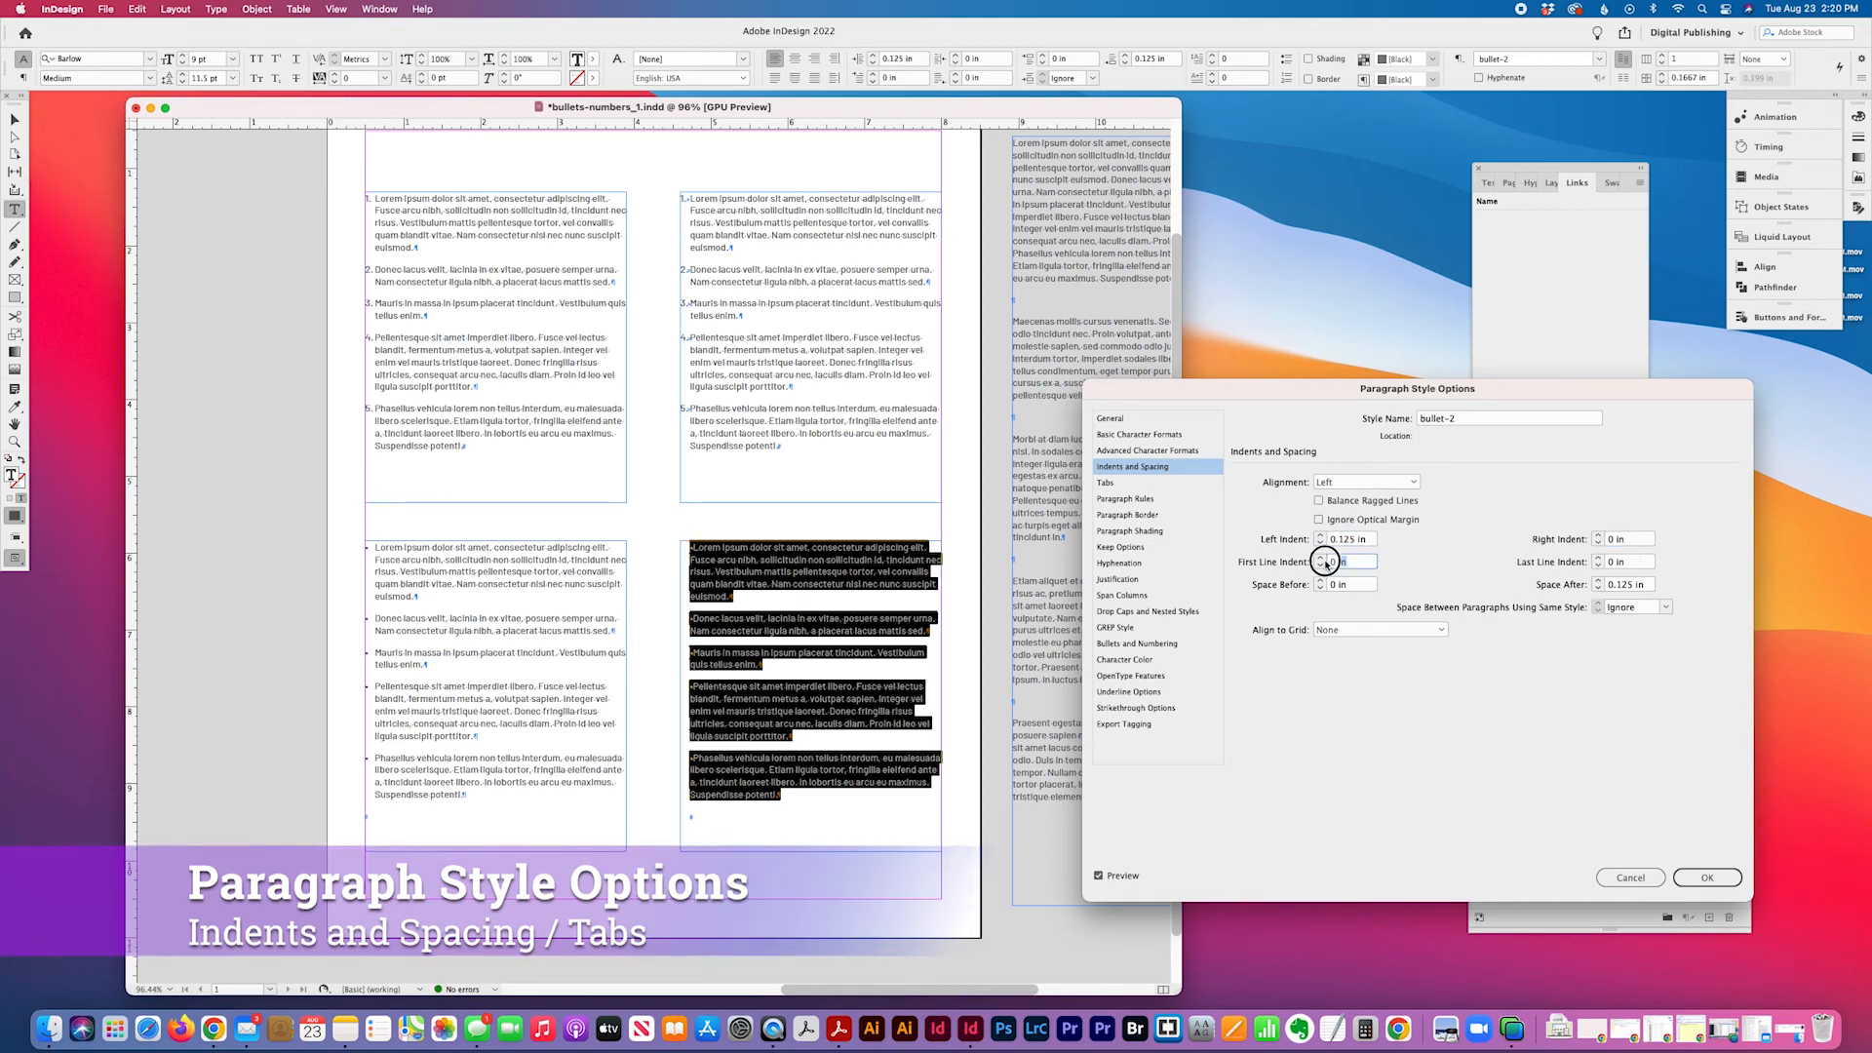
pyautogui.write('-0')
pyautogui.write('.125')
pyautogui.press('Tab')
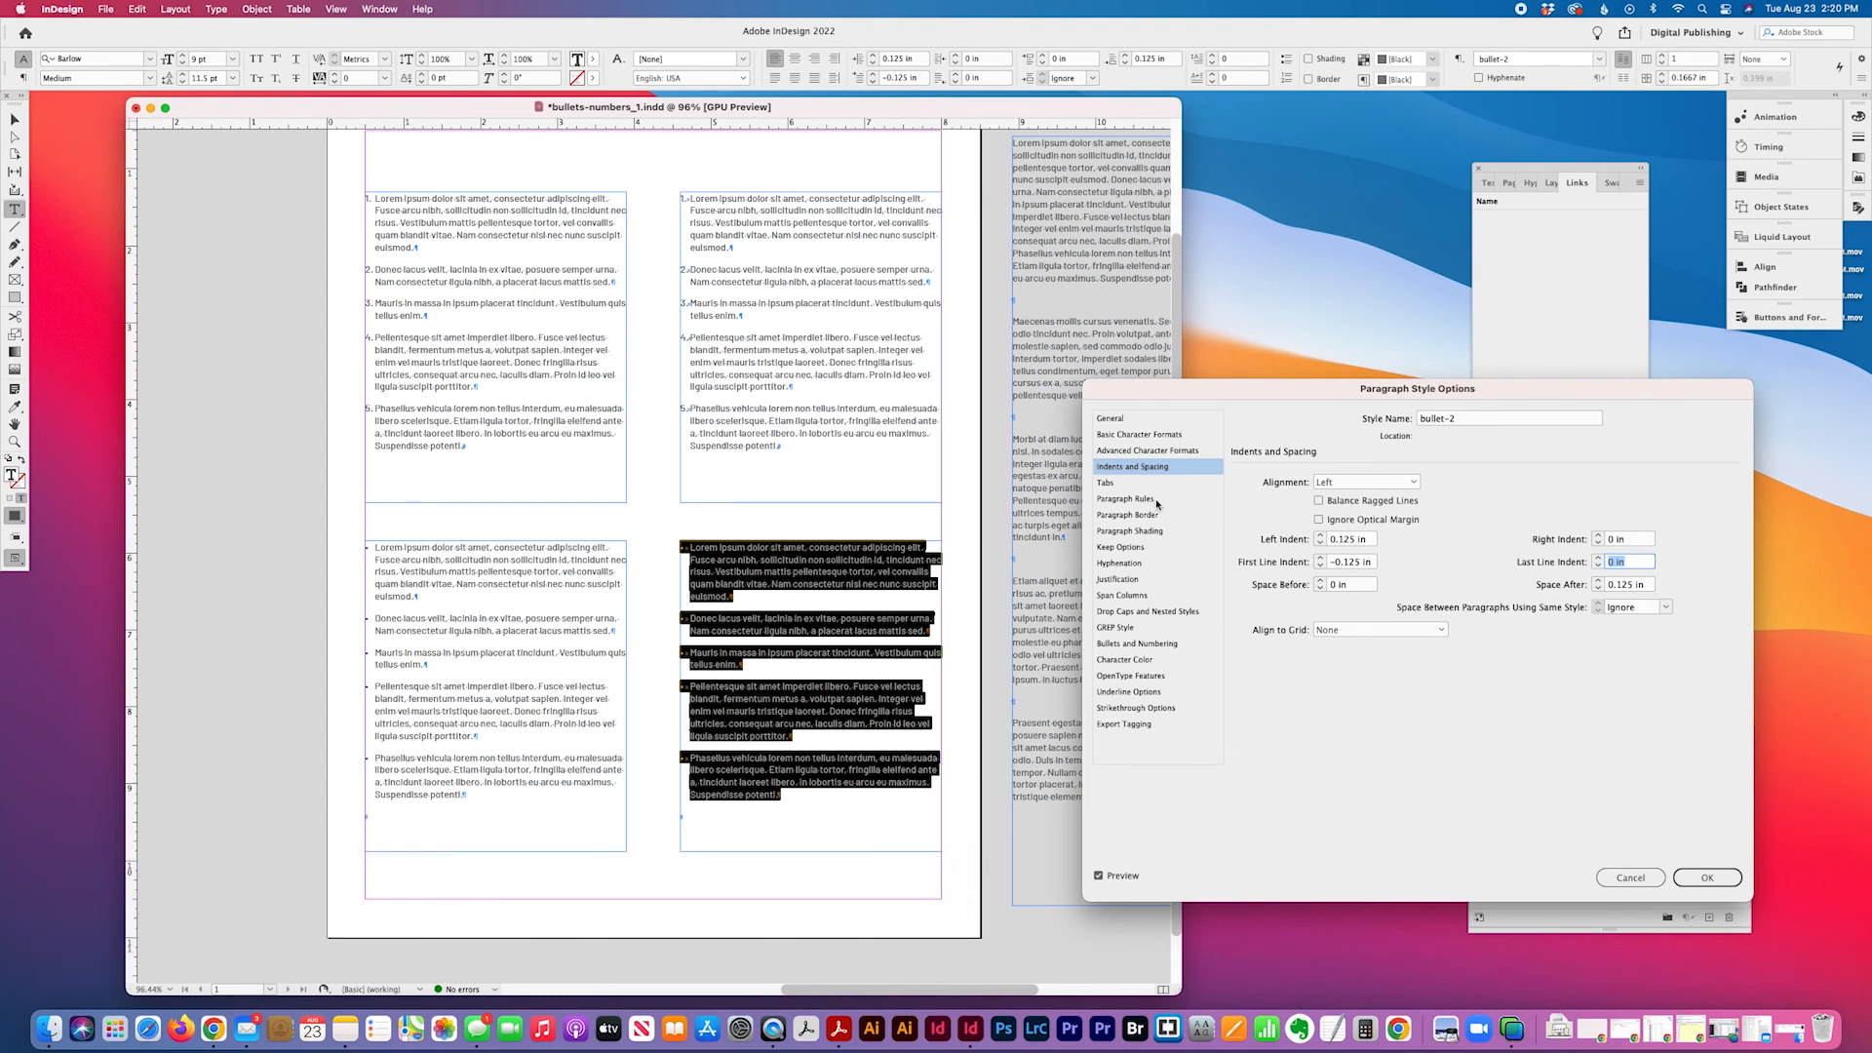
# - Add a left-aligned tab stop at 0.125 in to the bullet-2 style and save the style changes
pyautogui.click(1128, 483)
pyautogui.click(1256, 512)
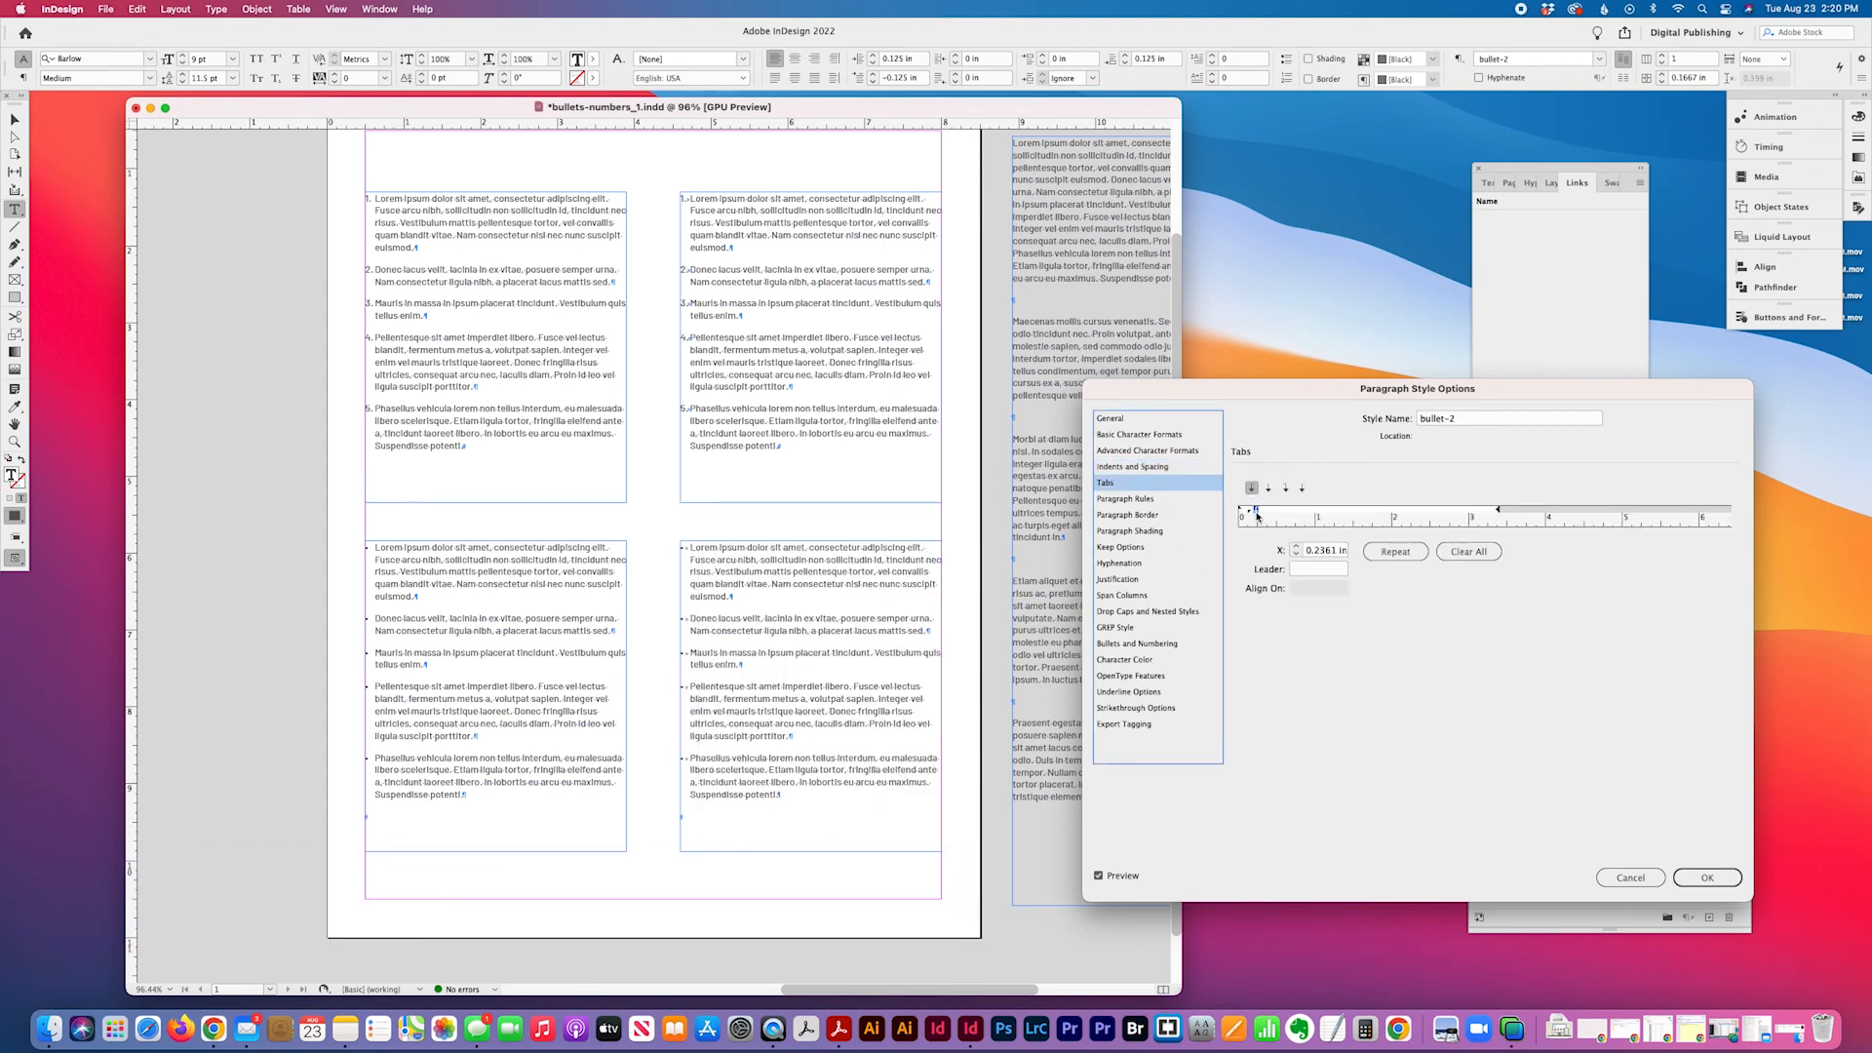
pyautogui.tripleClick(1326, 550)
pyautogui.write('0.12')
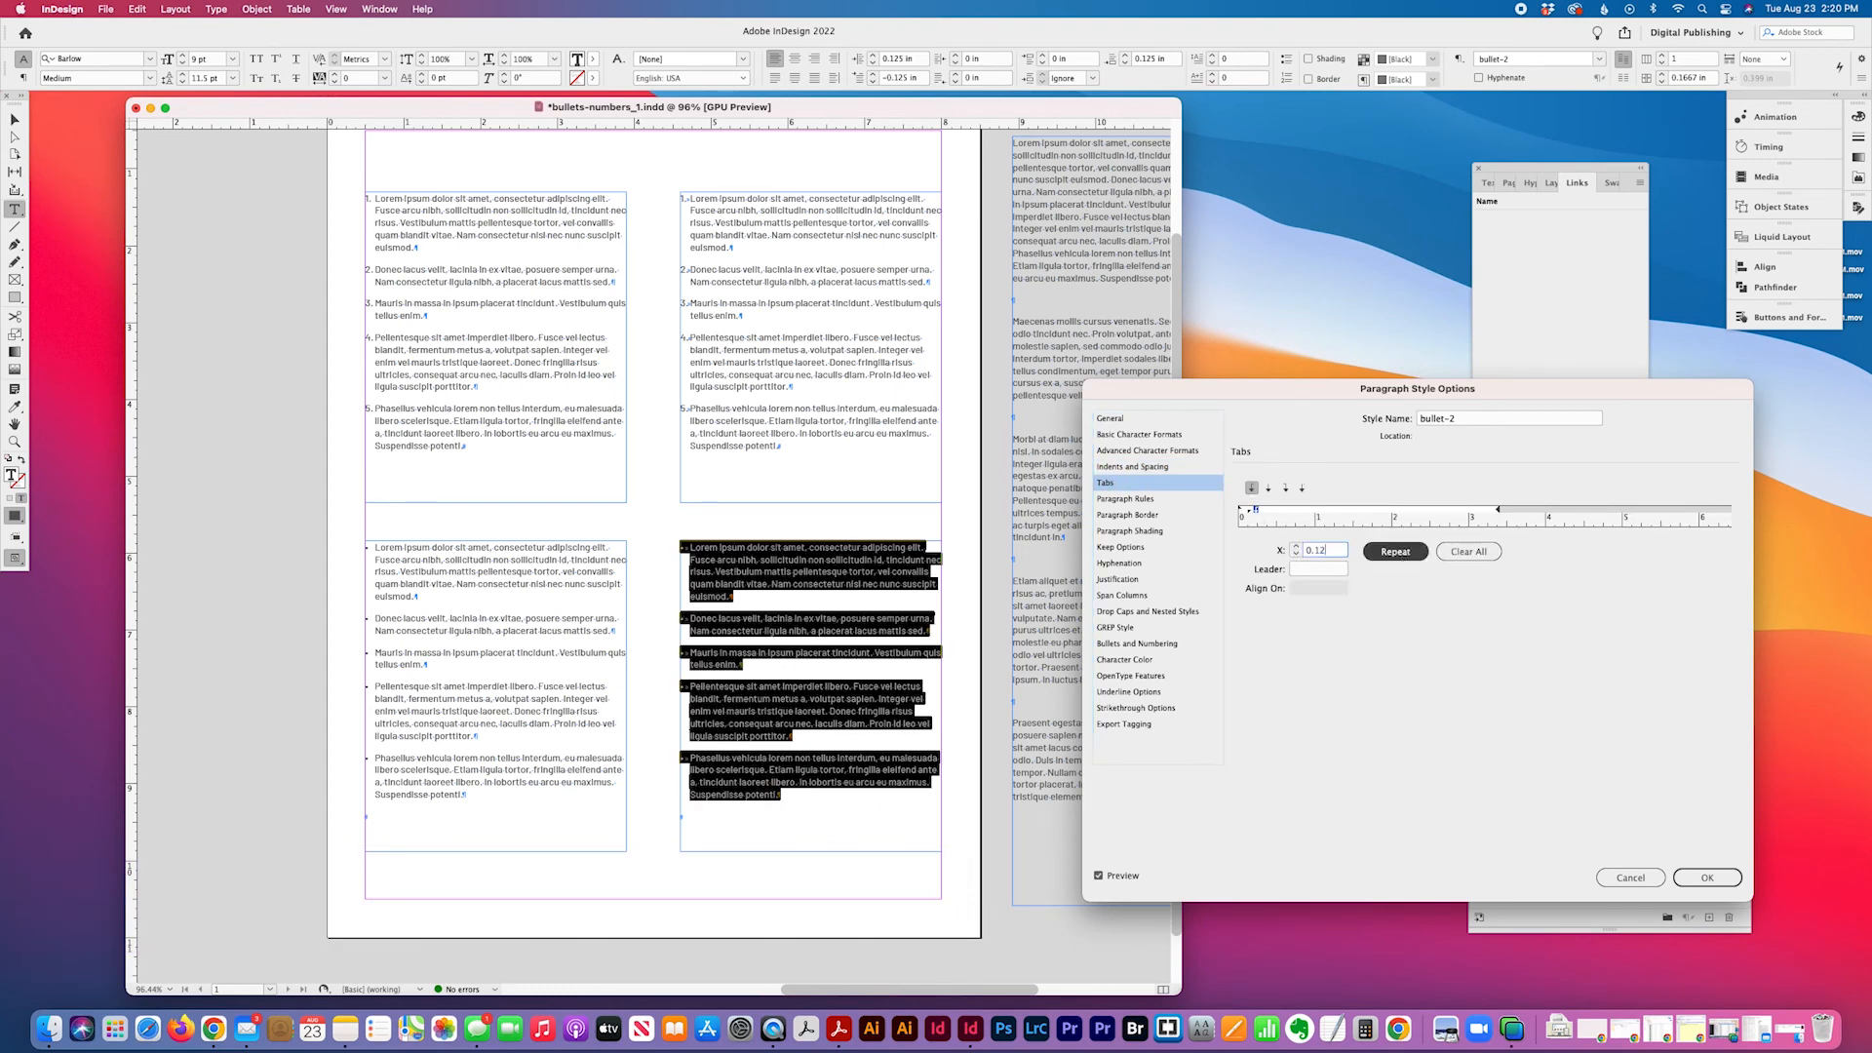
pyautogui.write('5')
pyautogui.click(1707, 877)
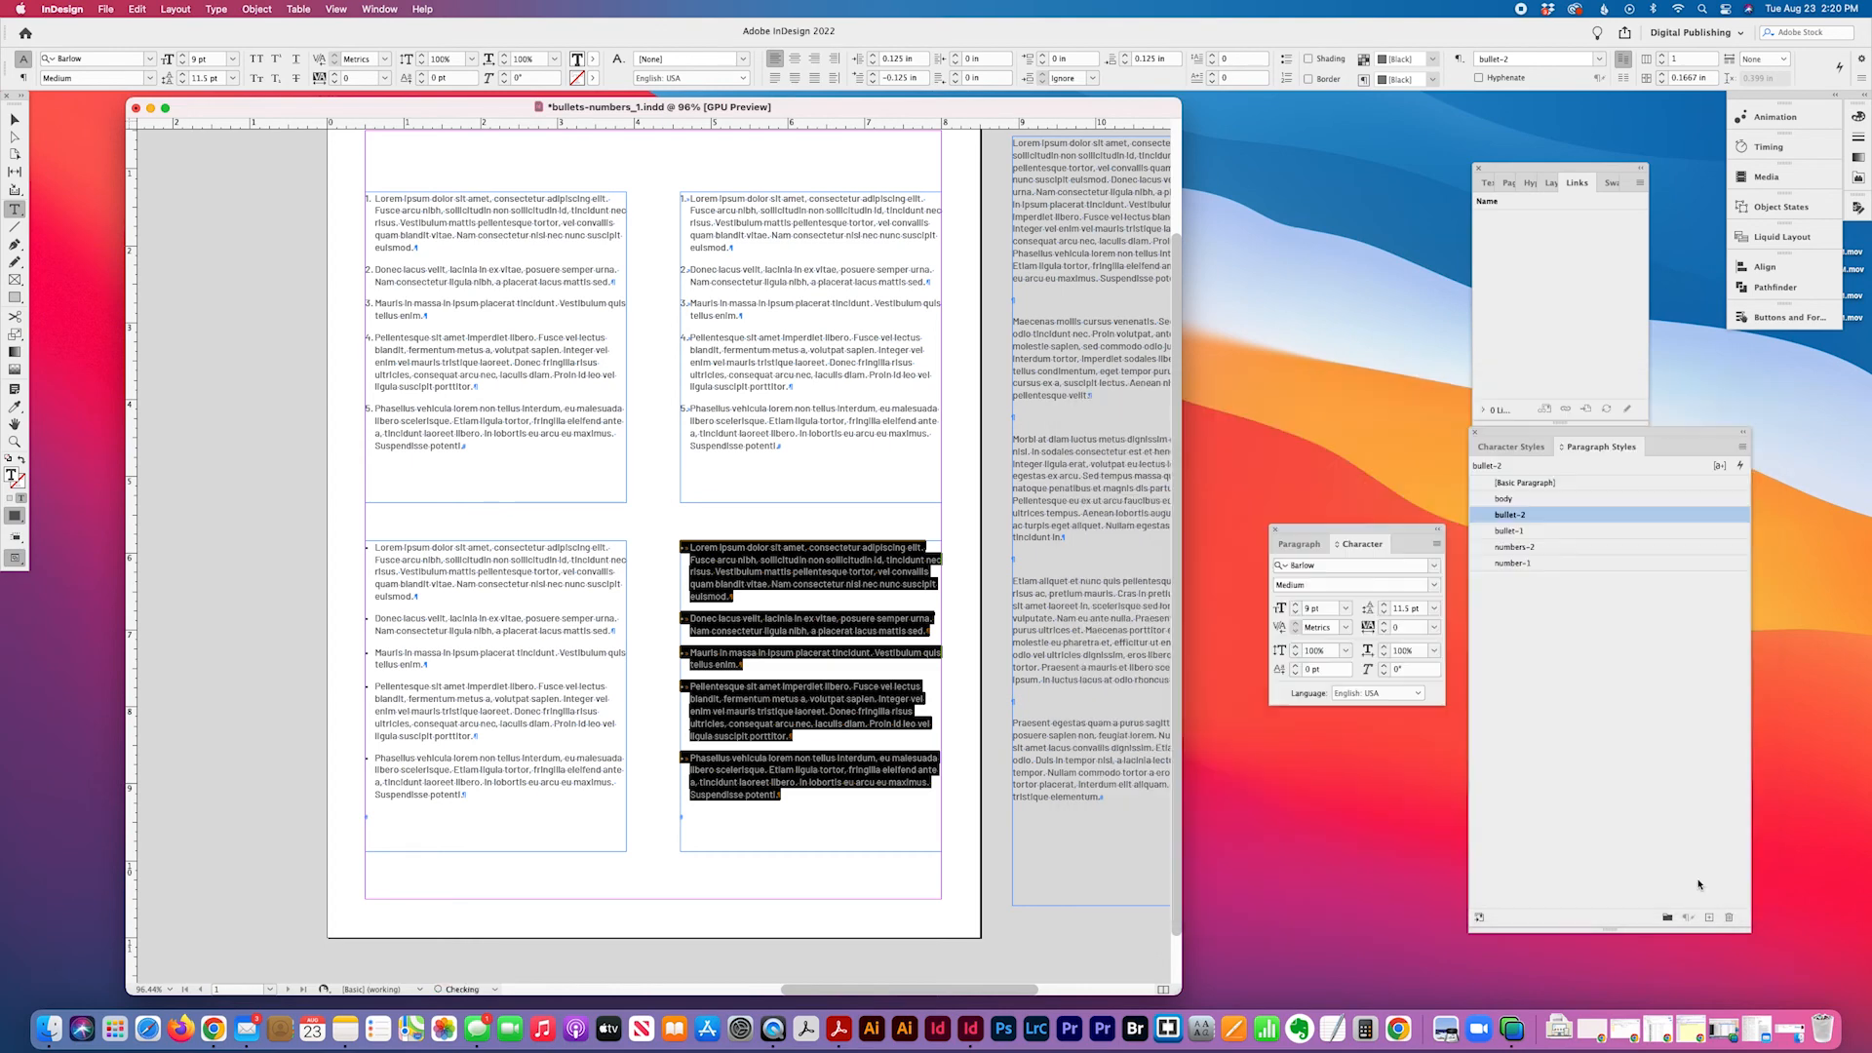
# - Deselect the bulleted text and place the text cursor in the lower-right frame's empty last paragraph
pyautogui.click(744, 667)
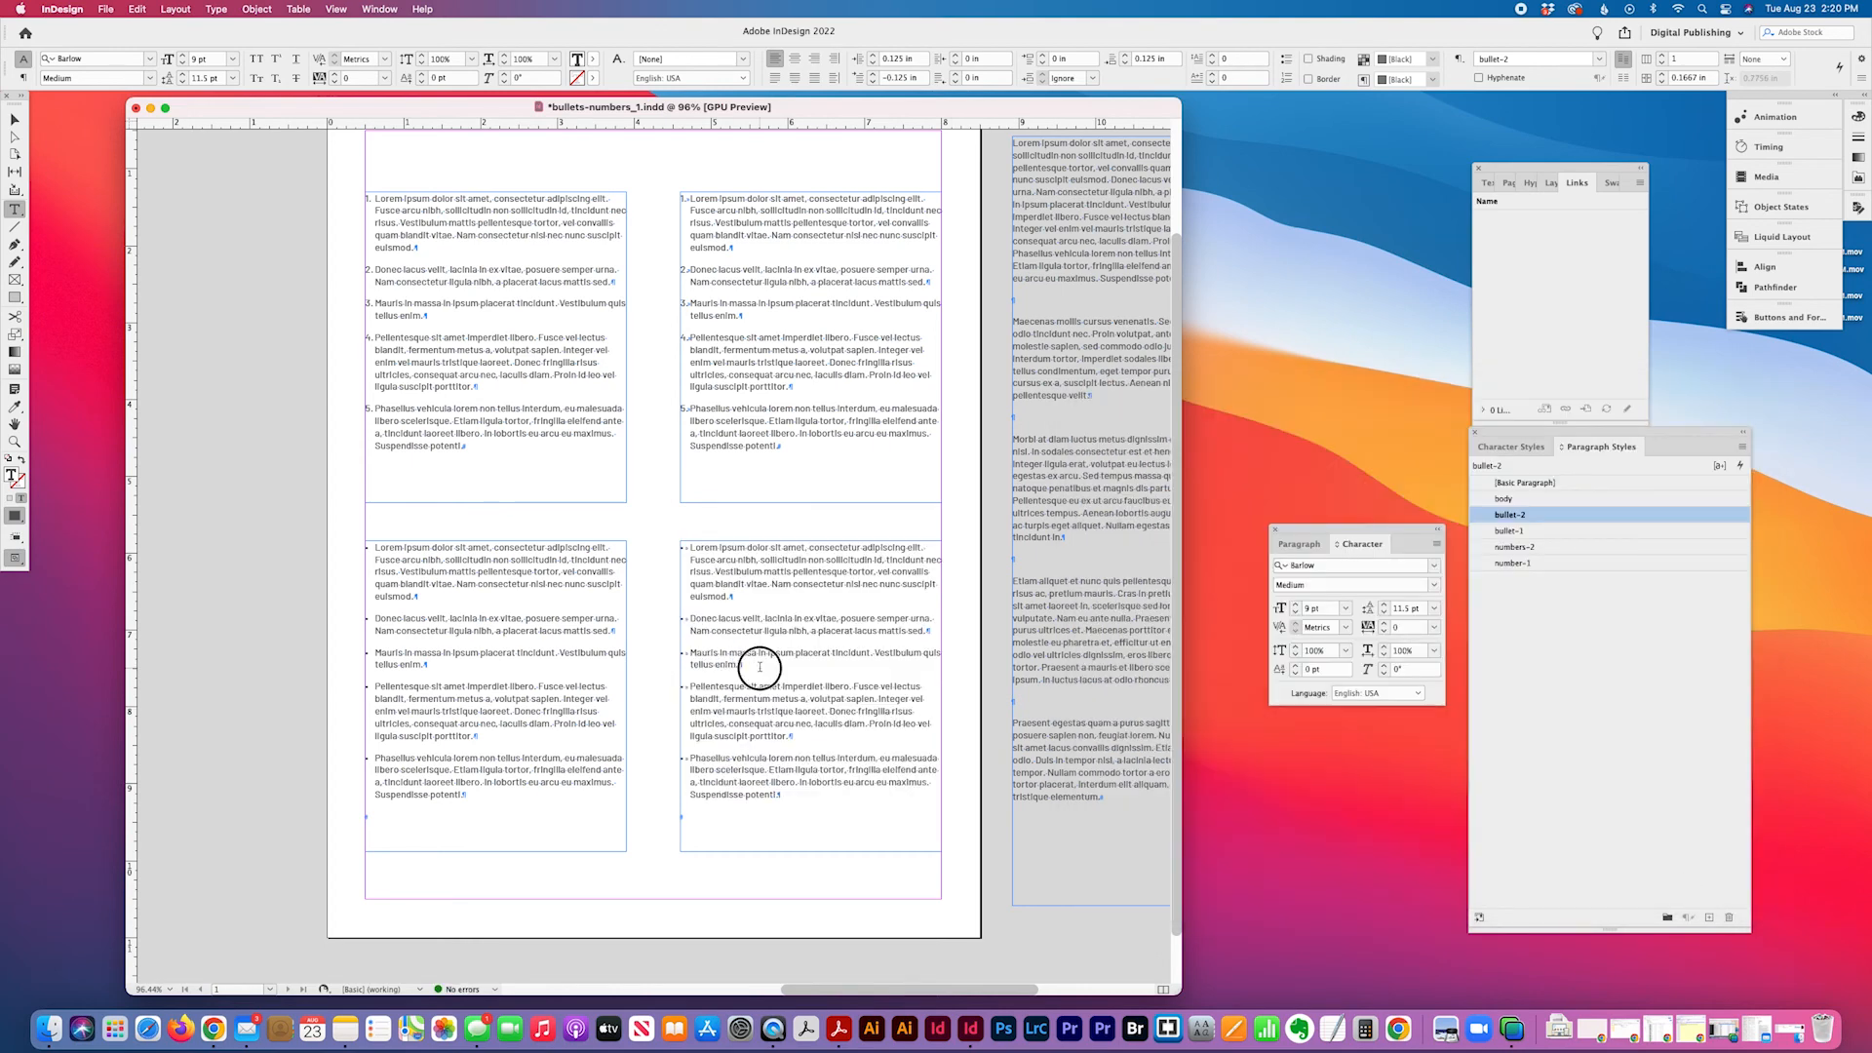
pyautogui.click(788, 795)
pyautogui.click(795, 783)
pyautogui.click(702, 818)
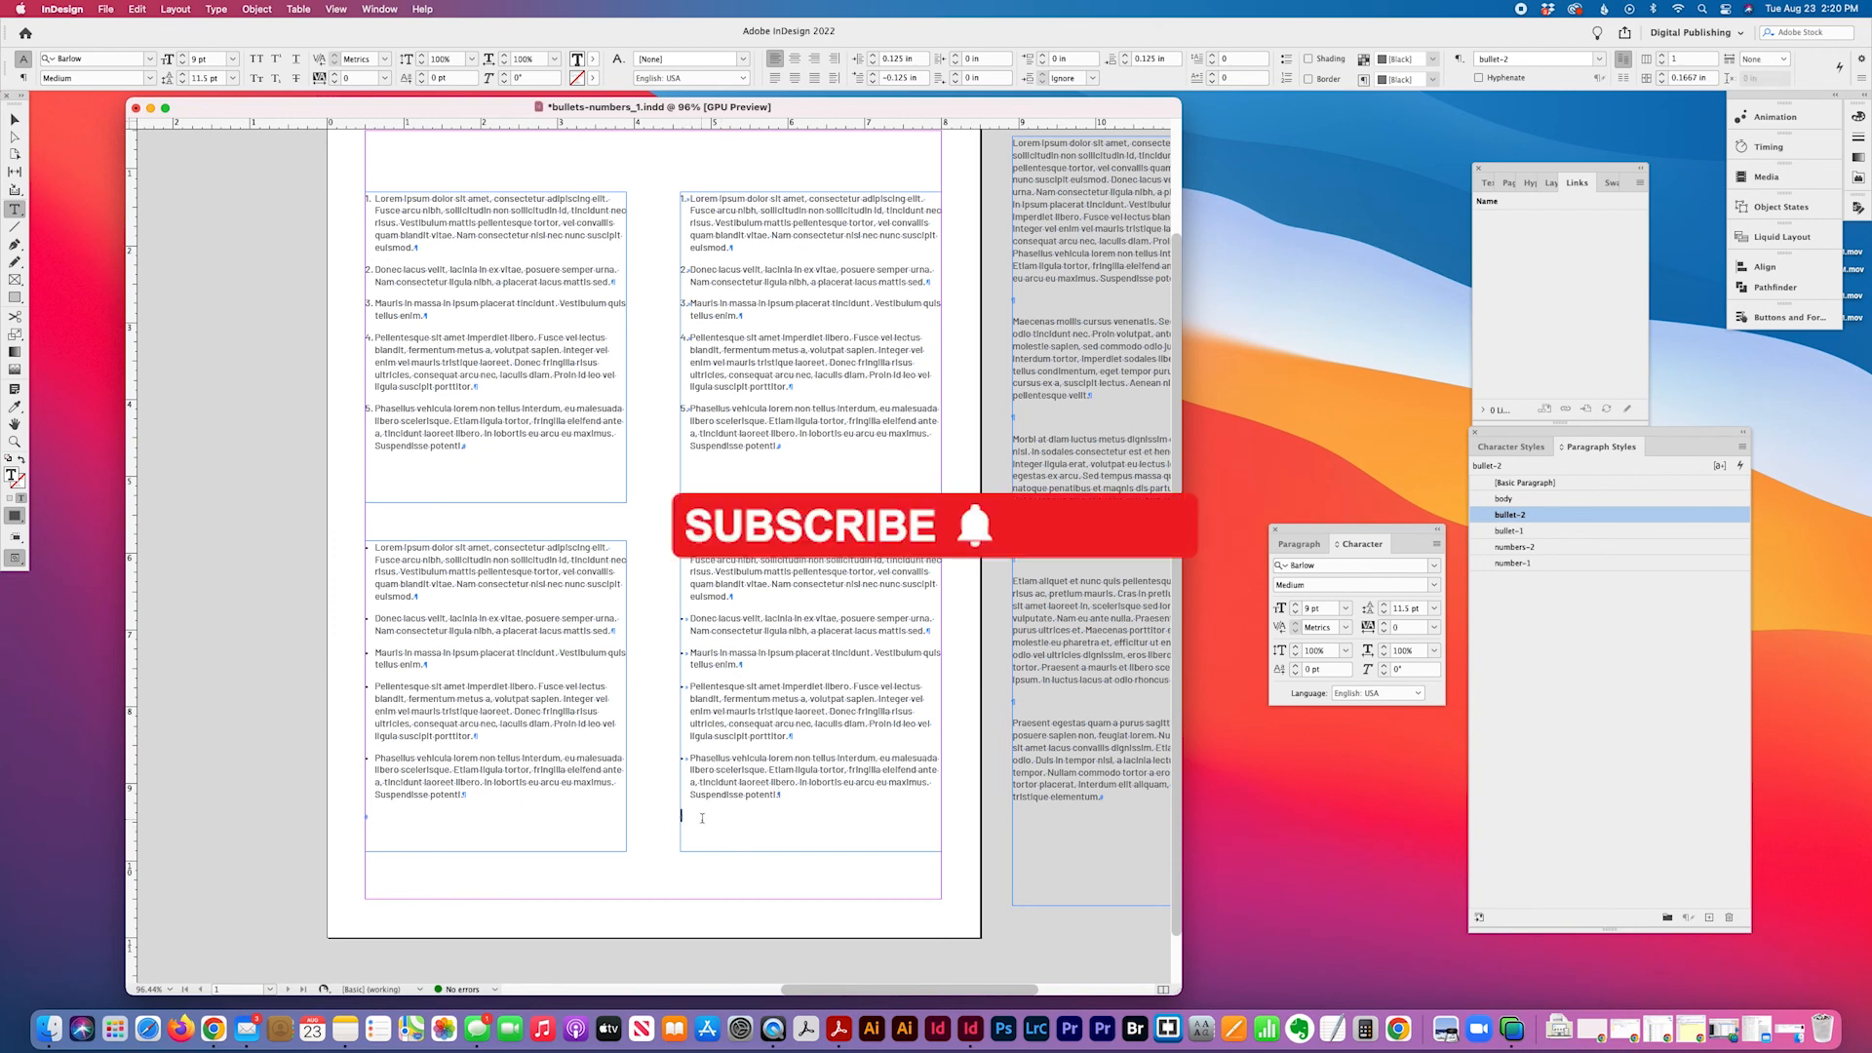